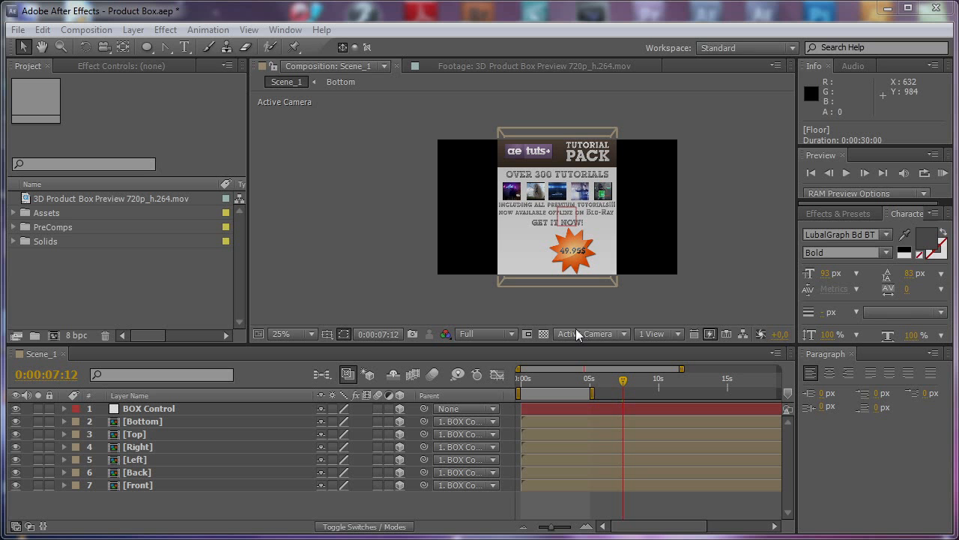
# Step: Inspect the box from an orbited Custom View 1 and return to the Active Camera view
pyautogui.click(592, 333)
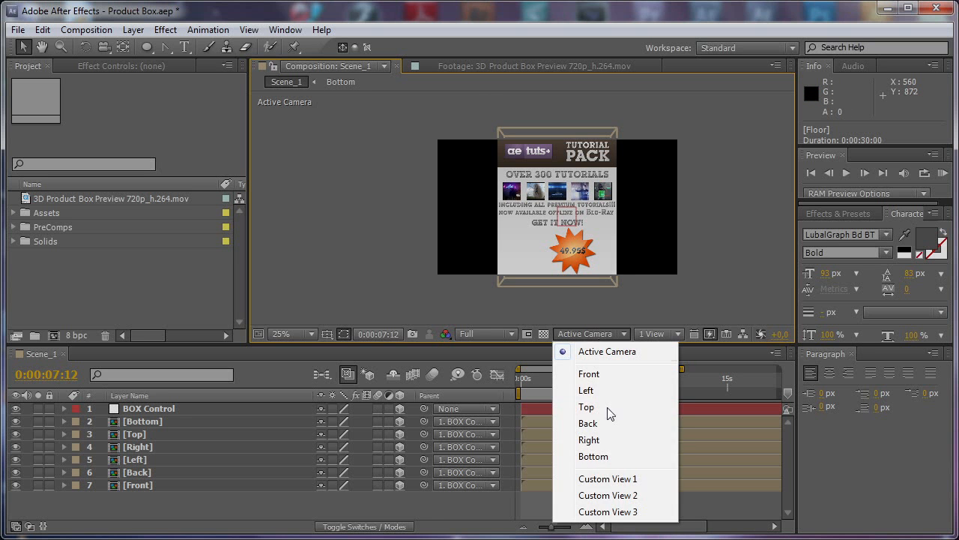
pyautogui.click(584, 478)
pyautogui.press('c')
pyautogui.moveTo(628, 198); pyautogui.dragTo(554, 398)
pyautogui.click(591, 339)
pyautogui.click(601, 355)
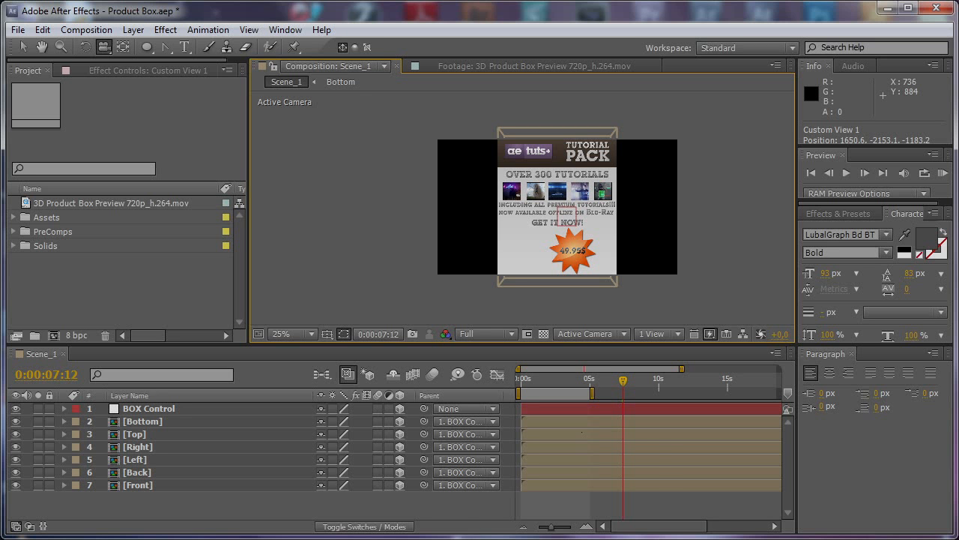
# Step: Create a 3000 × 3000 px white solid named Floor and make it a 3D layer
pyautogui.hotkey('ctrl', 'y')
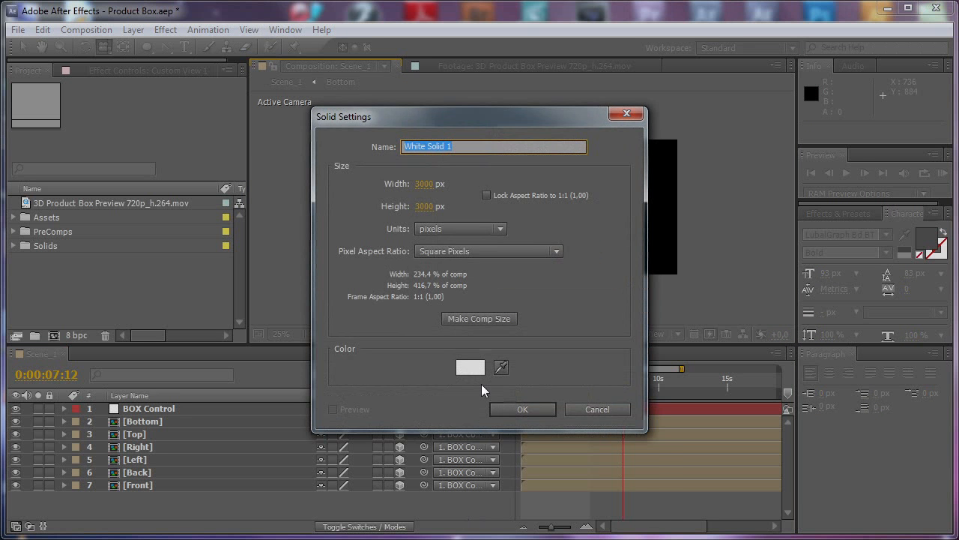
pyautogui.write('Floor')
pyautogui.press('Return')
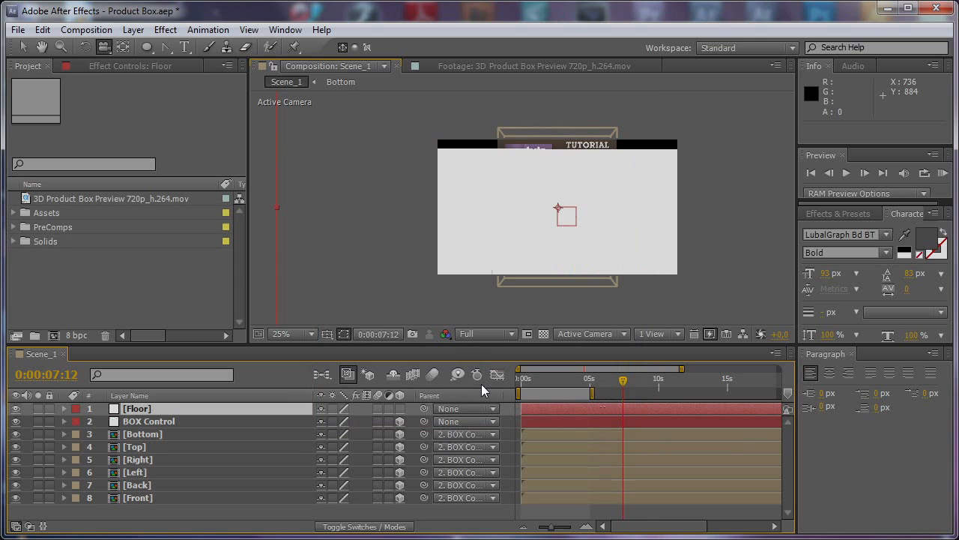
pyautogui.click(400, 408)
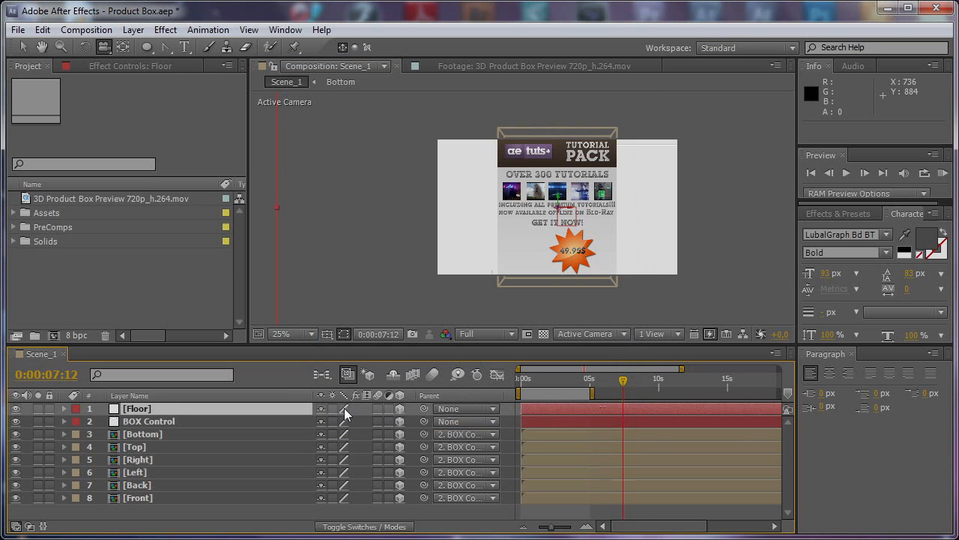
# Step: Rotate the Floor layer to an X orientation of 270° and set its anchor point's Z value to 1500
pyautogui.press('w')
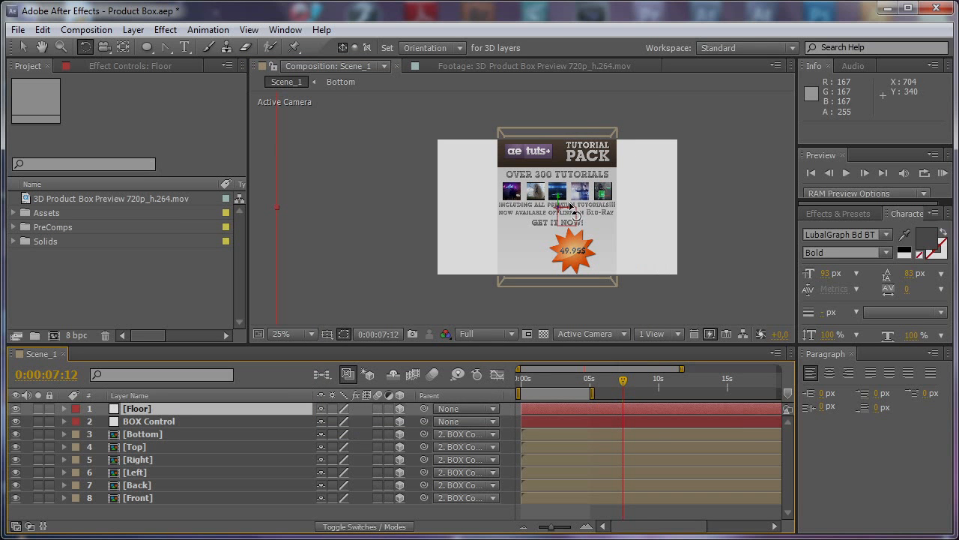
pyautogui.moveTo(575, 213); pyautogui.dragTo(568, 190)
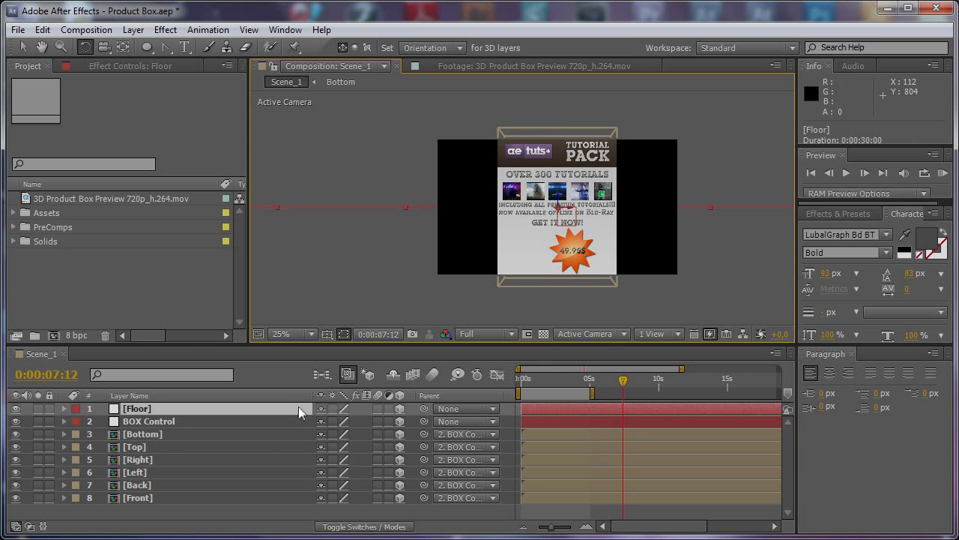
pyautogui.press('a')
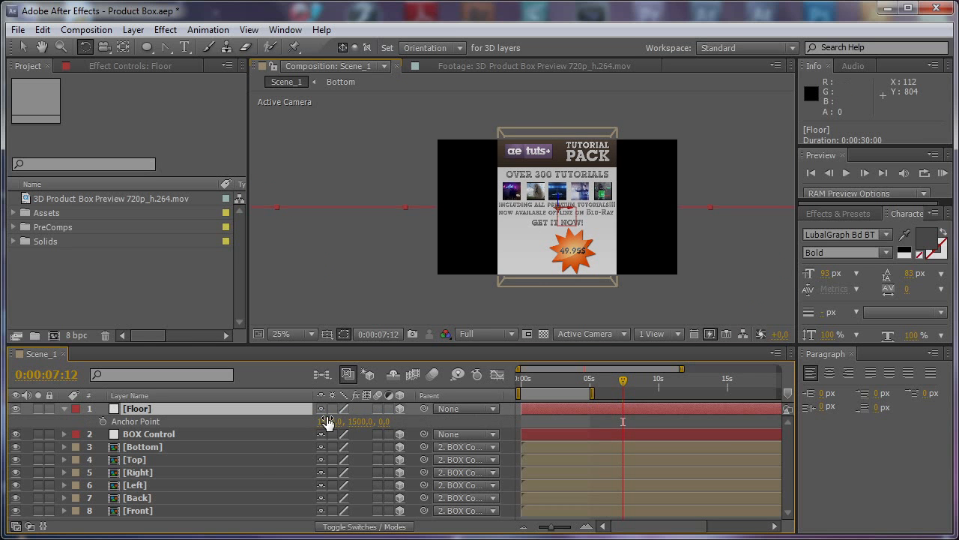
pyautogui.click(385, 422)
pyautogui.write('1500')
pyautogui.press('Return')
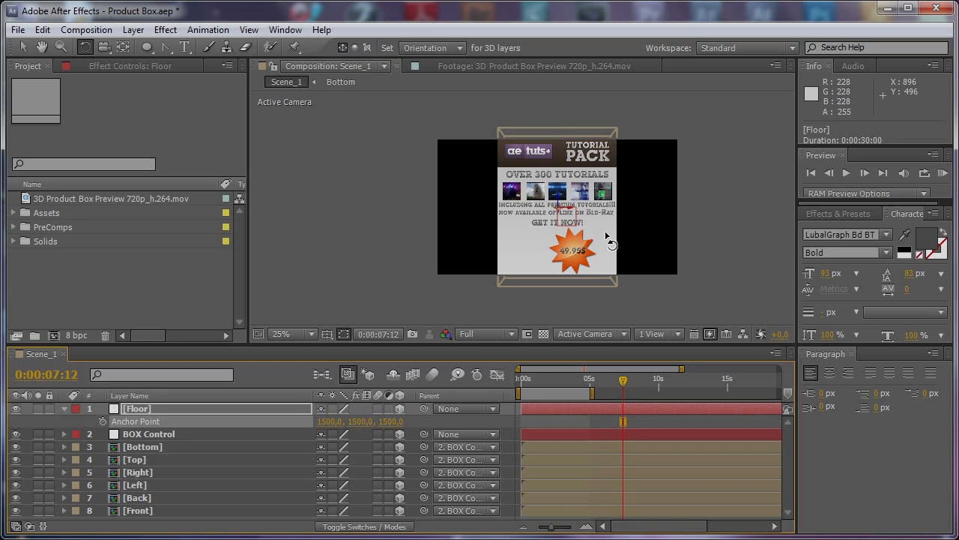
# Step: Solo the Floor layer and duplicate it with the copy's Y Rotation set to 90°
pyautogui.click(38, 409)
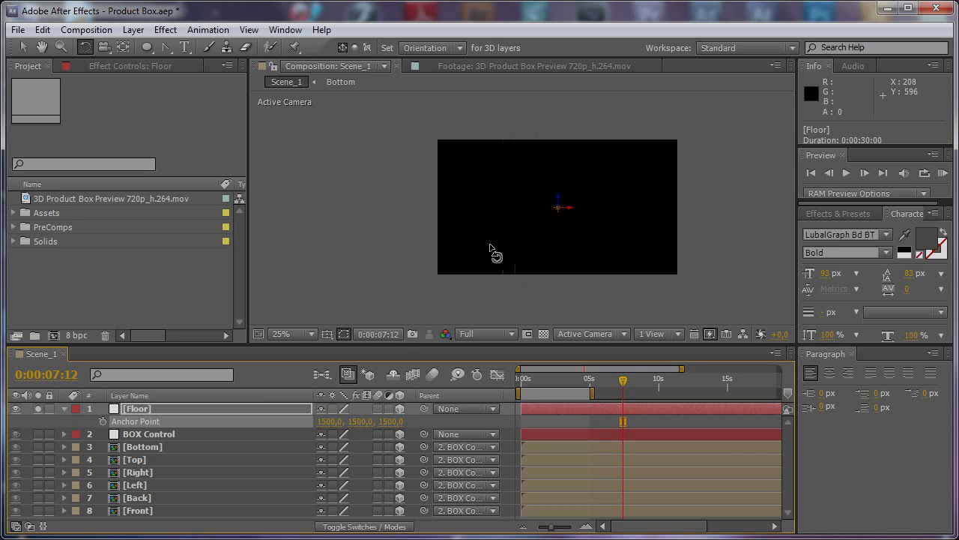
pyautogui.press(',')
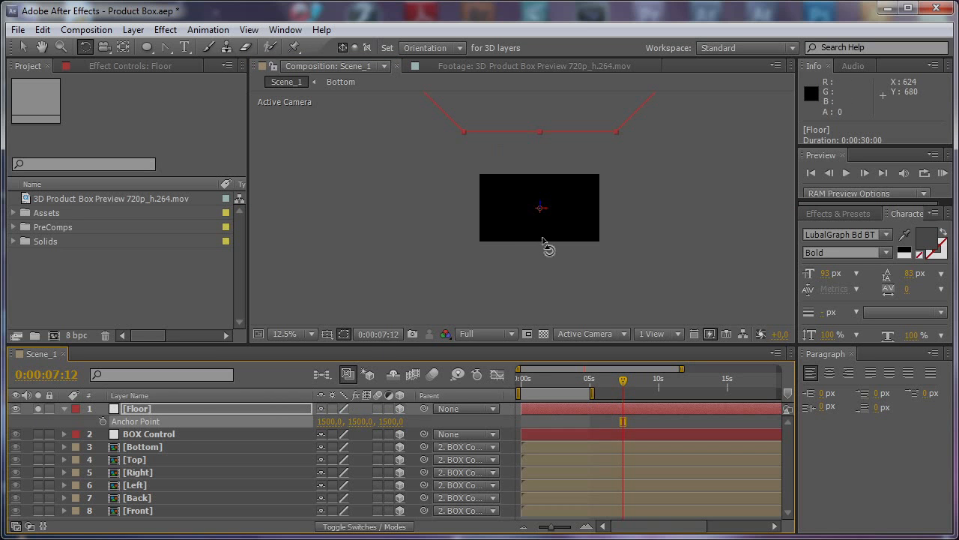
pyautogui.click(247, 411)
pyautogui.hotkey('ctrl', 'd')
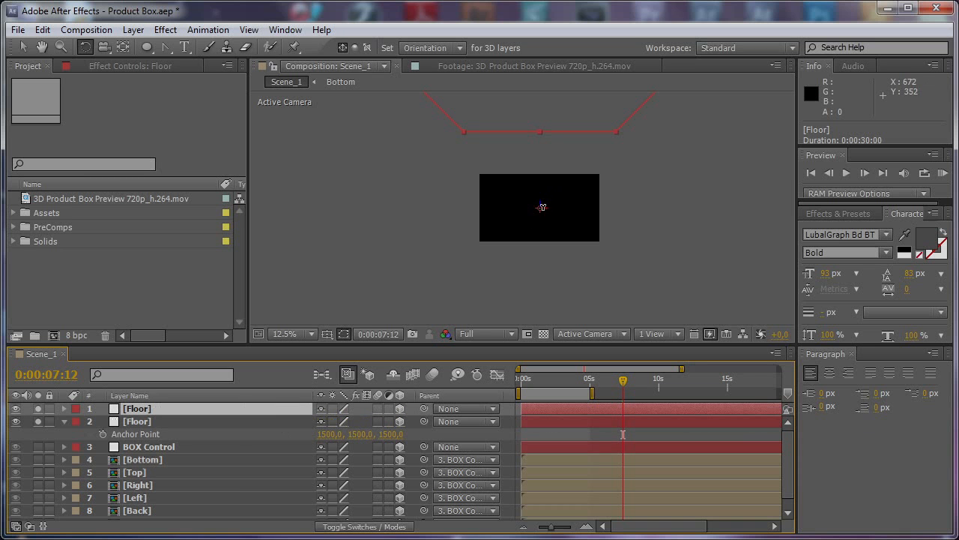
pyautogui.press('r')
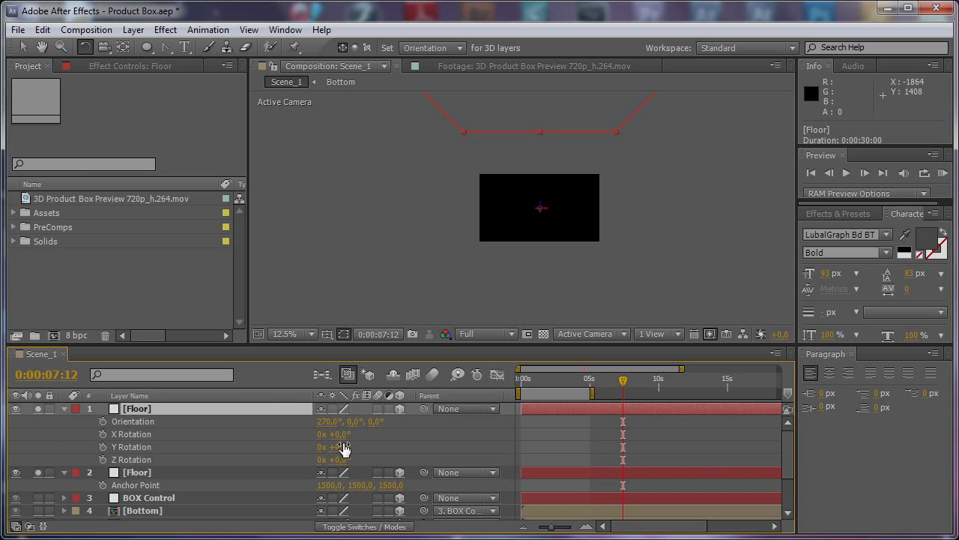
pyautogui.moveTo(343, 448); pyautogui.dragTo(352, 448)
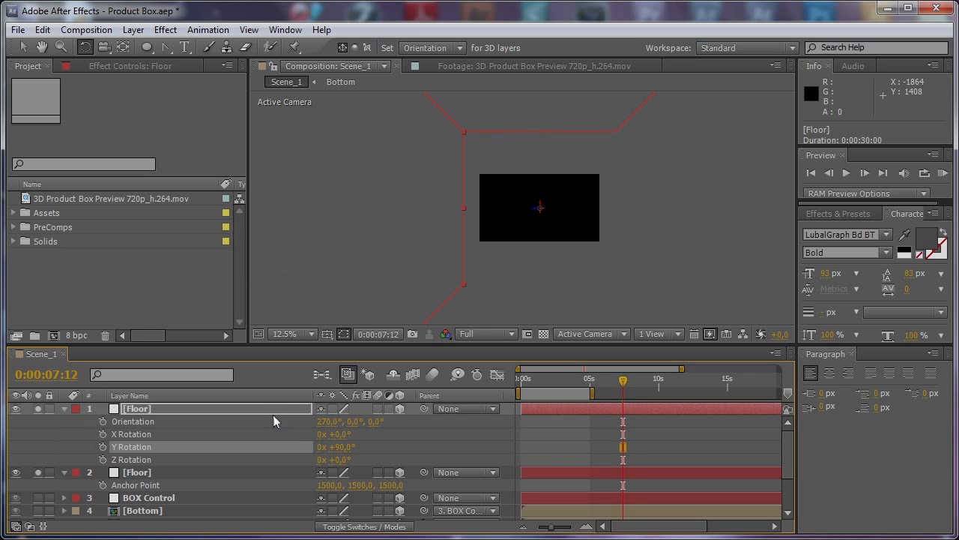
# Step: Duplicate the rotated Floor copy and set the new copy's Y Rotation to -90° for the opposite wall
pyautogui.hotkey('ctrl', 'd')
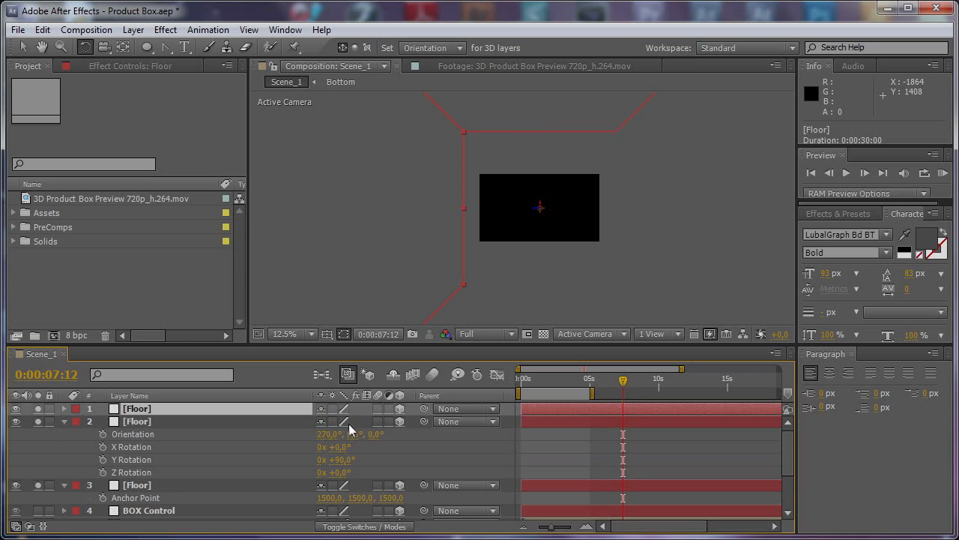
pyautogui.press('r')
pyautogui.moveTo(337, 446); pyautogui.dragTo(328, 447)
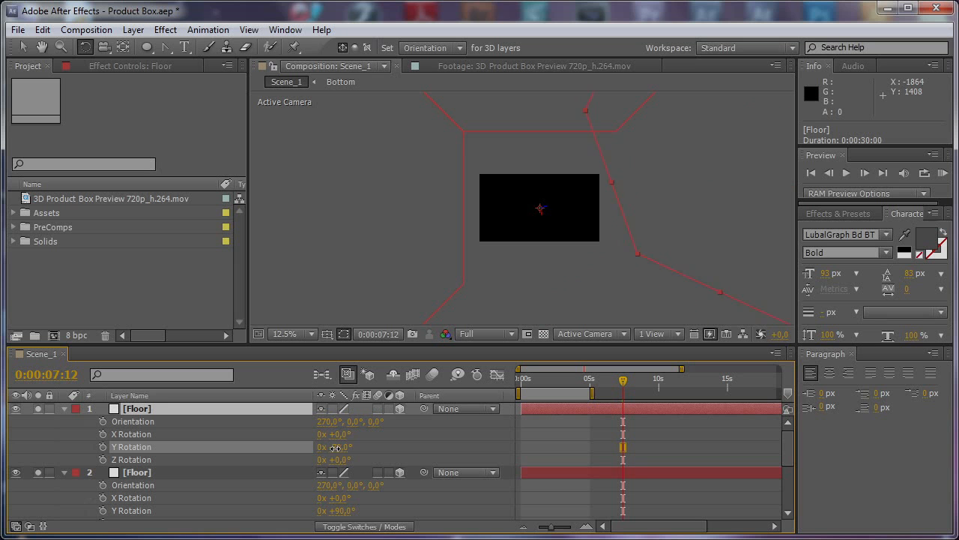
pyautogui.click(342, 449)
pyautogui.write('-90')
pyautogui.press('Return')
# Step: Duplicate the topmost Floor layer and set the new copy's Y Rotation to -180°
pyautogui.click(293, 408)
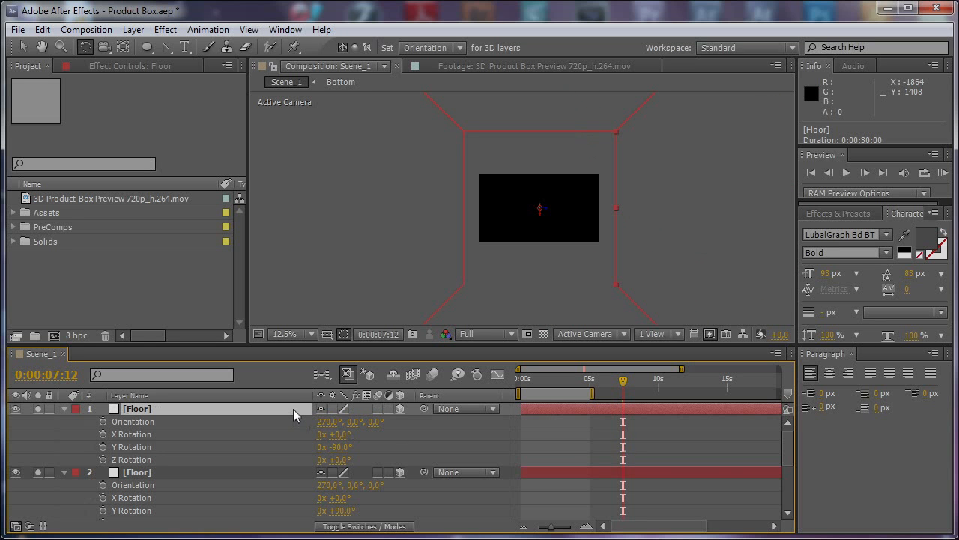
pyautogui.hotkey('ctrl', 'd')
pyautogui.press('r')
pyautogui.moveTo(342, 448); pyautogui.dragTo(322, 452)
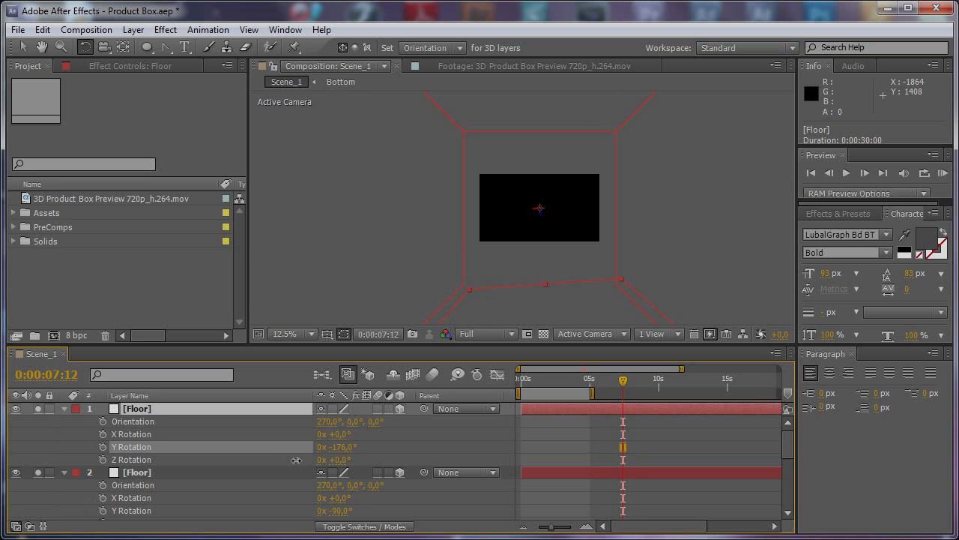
pyautogui.click(342, 446)
pyautogui.write('-180')
pyautogui.press('Return')
# Step: Duplicate the -180° Floor layer and rotate the copy's orientation to 0°, 0°, 0° so it faces the camera
pyautogui.click(265, 407)
pyautogui.hotkey('ctrl', 'd')
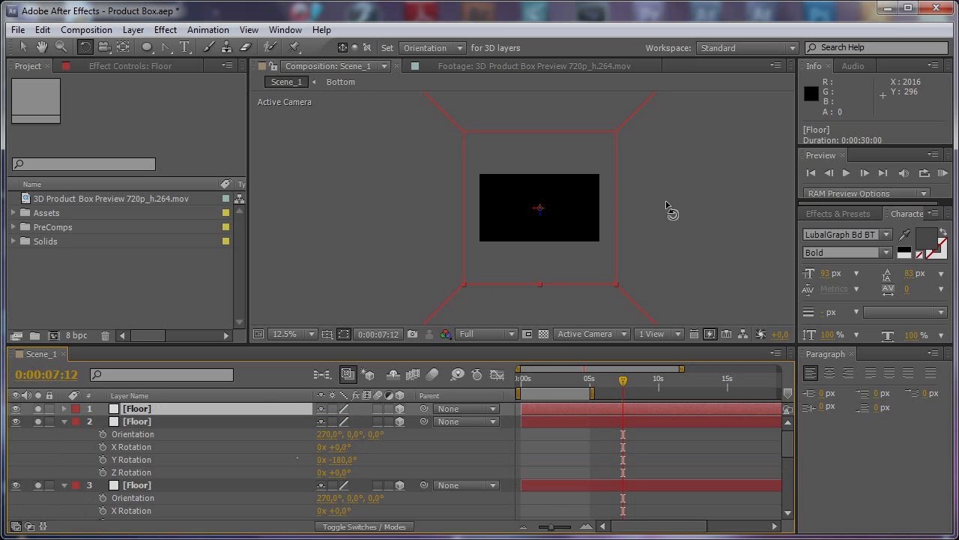
pyautogui.moveTo(537, 209)
pyautogui.mouseDown()
pyautogui.moveTo(532, 223)
pyautogui.moveTo(532, 214)
pyautogui.mouseUp()
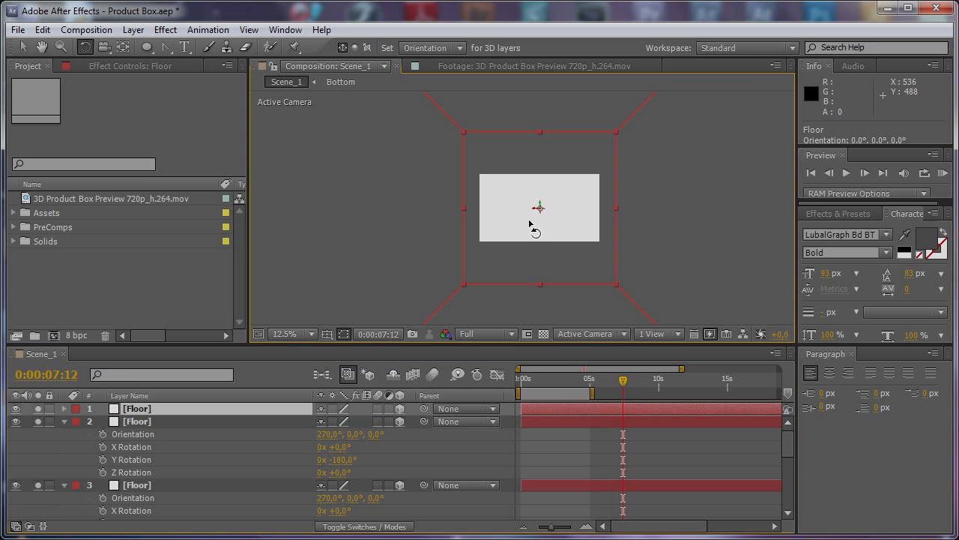
# Step: Collapse the open layer properties and scale all five Floor layers together to 960%
pyautogui.click(123, 424)
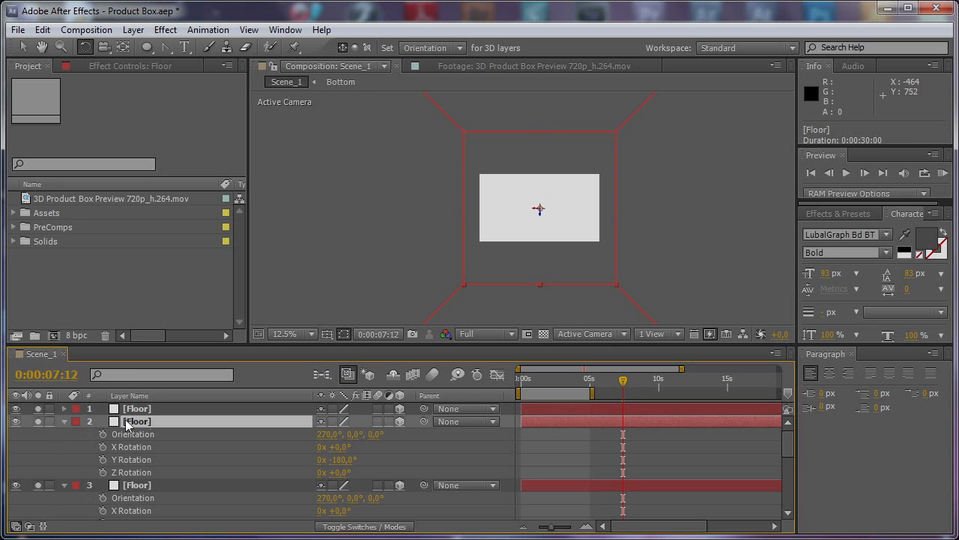
pyautogui.hotkey('ctrl', 'a')
pyautogui.click(66, 421)
pyautogui.click(510, 439)
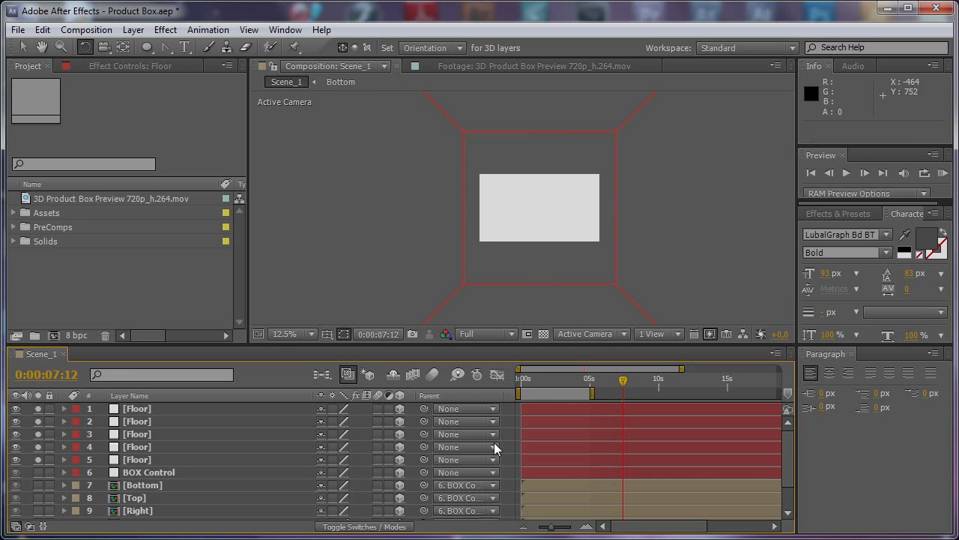
pyautogui.click(142, 487)
pyautogui.click(151, 459)
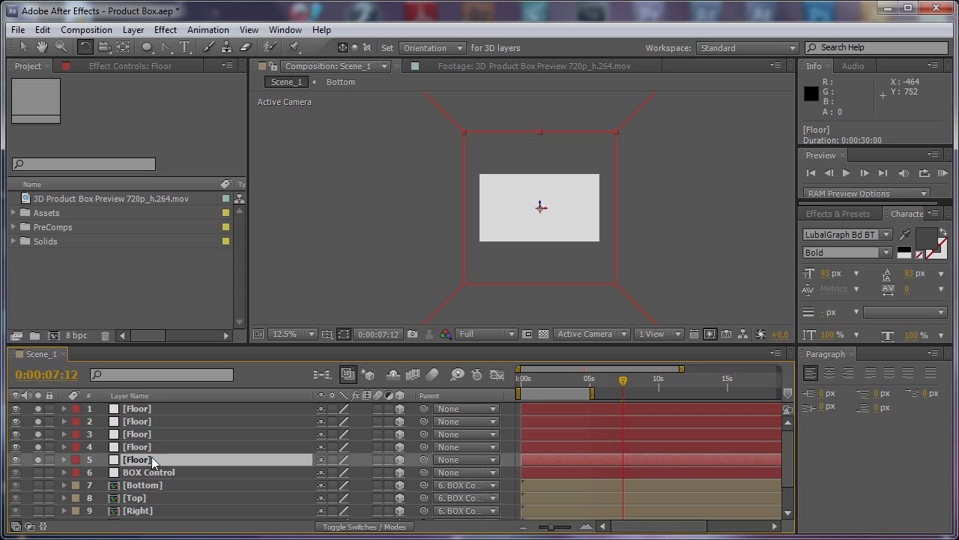
pyautogui.keyDown('shift'); pyautogui.click(147, 410); pyautogui.keyUp('shift')
pyautogui.press('s')
pyautogui.moveTo(395, 461); pyautogui.dragTo(467, 462)
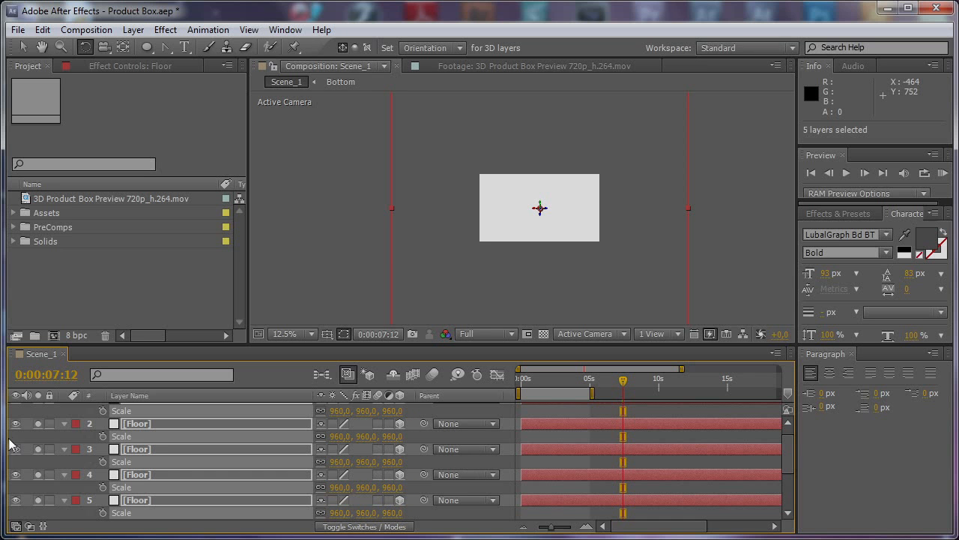
# Step: Move the five Floor layers beneath the Front layer and turn off their solo switches
pyautogui.press('s')
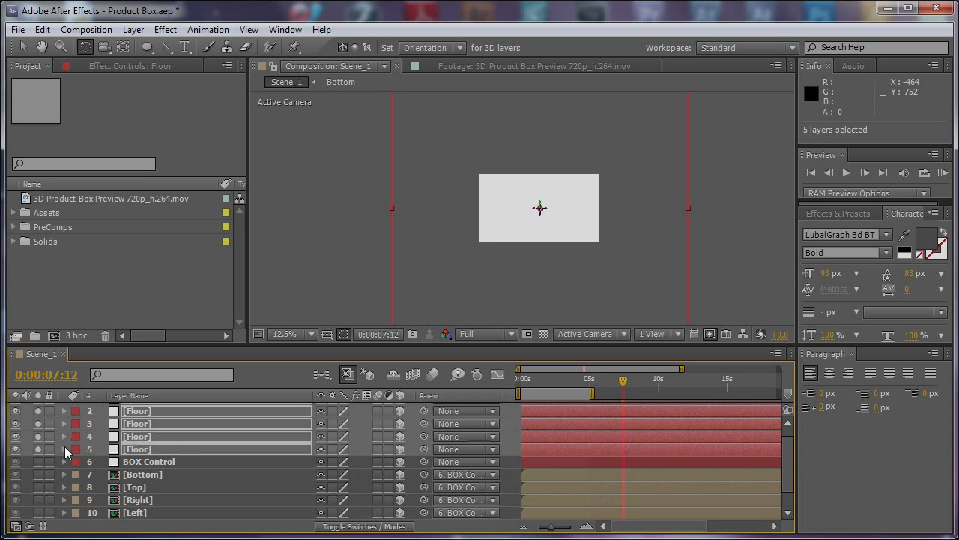
pyautogui.moveTo(137, 452); pyautogui.dragTo(204, 521)
pyautogui.moveTo(41, 467); pyautogui.dragTo(37, 517)
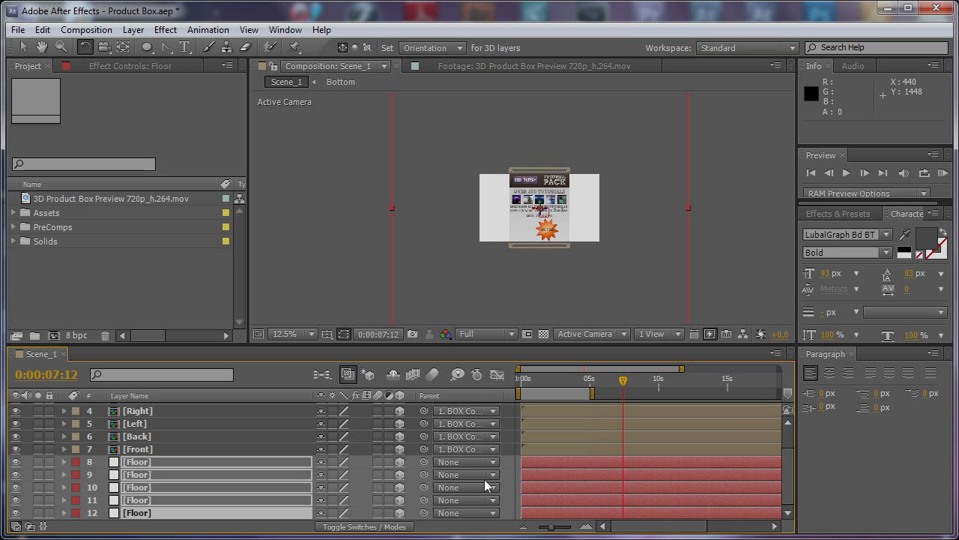
# Step: Select all five Floor layers and move them together vertically to a Y position of about -13080
pyautogui.hotkey('ctrl', 'shift', 'a')
pyautogui.click(208, 462)
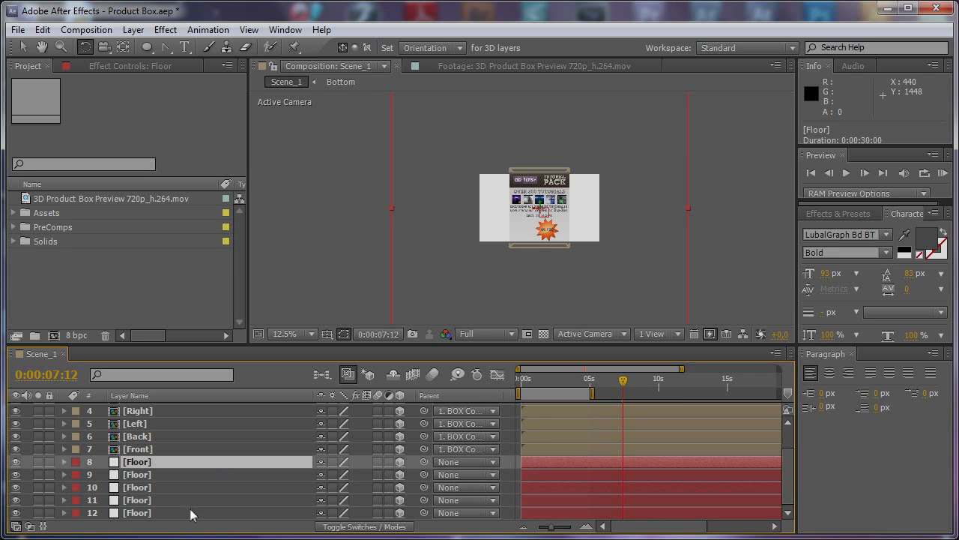
pyautogui.keyDown('shift'); pyautogui.click(191, 513); pyautogui.keyUp('shift')
pyautogui.press('v')
pyautogui.moveTo(540, 215); pyautogui.dragTo(539, 84)
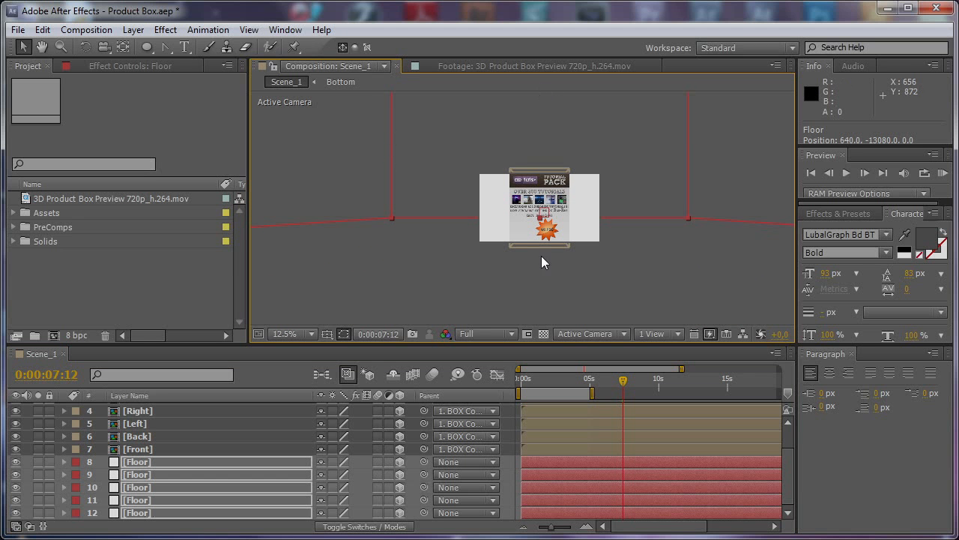
# Step: Examine the placement of the Floor layers around the box from an orbited, zoomed-out Custom View 1
pyautogui.click(577, 334)
pyautogui.click(614, 475)
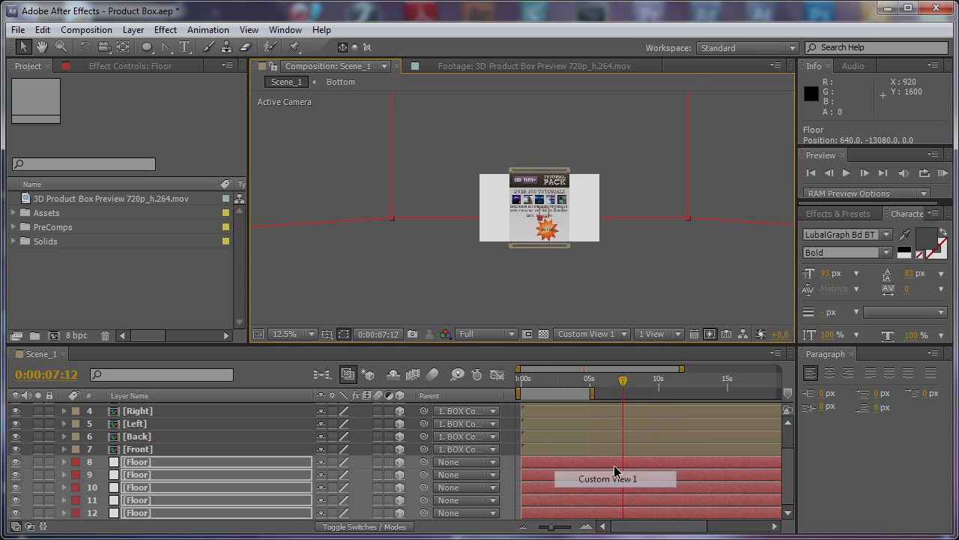
pyautogui.press('c')
pyautogui.moveTo(582, 187); pyautogui.dragTo(518, 199)
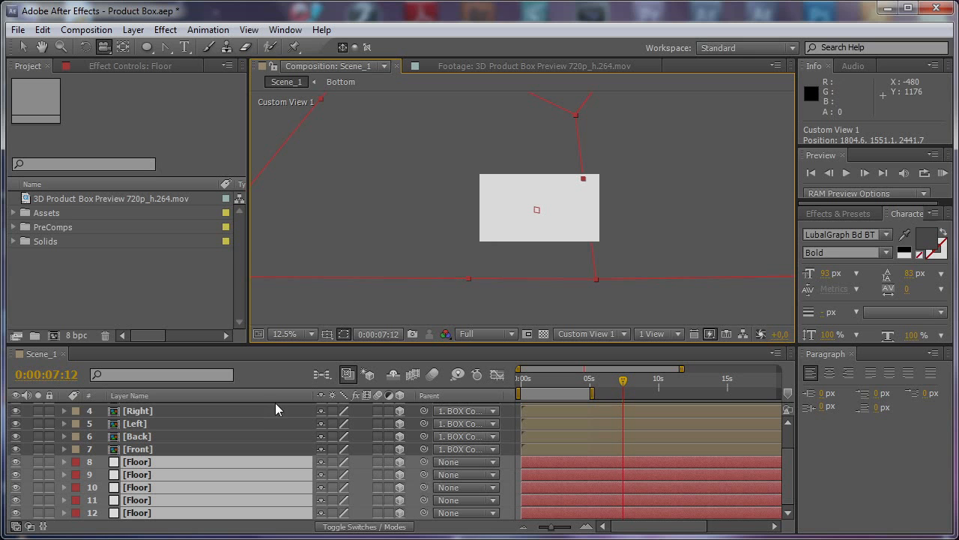
pyautogui.scroll(-1, 610, 168)
pyautogui.press('v')
pyautogui.scroll(-2, 588, 170)
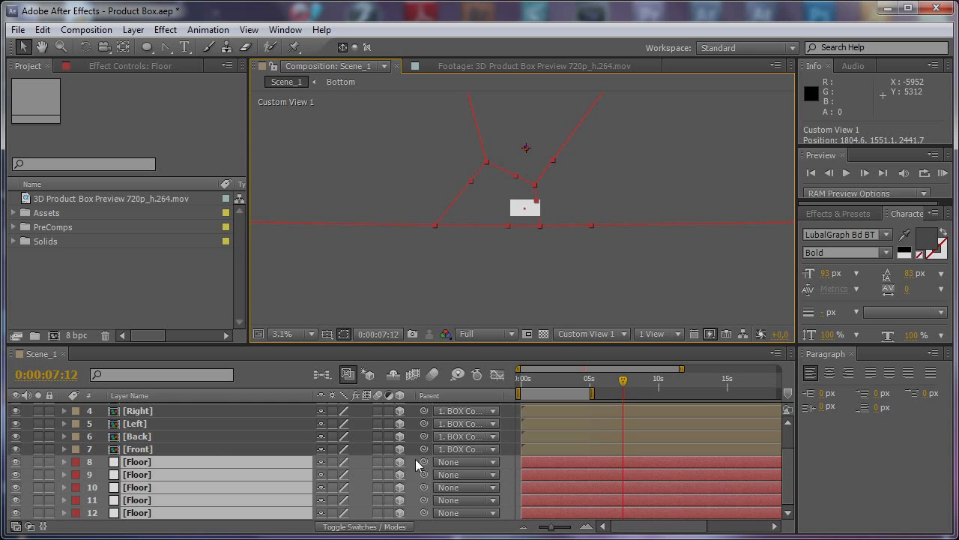
# Step: Add a null object directly above the Floor layers and parent all five Floor layers to it
pyautogui.hotkey('ctrl', 'alt', 'shift', 'y')
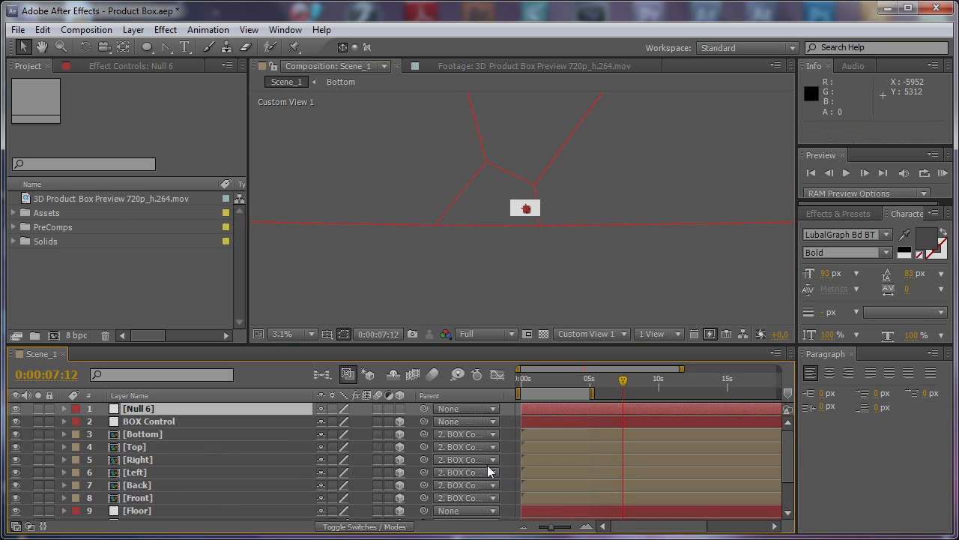
pyautogui.press('`')
pyautogui.moveTo(198, 142); pyautogui.dragTo(200, 219)
pyautogui.moveTo(263, 361); pyautogui.dragTo(141, 224)
pyautogui.moveTo(424, 223); pyautogui.dragTo(213, 215)
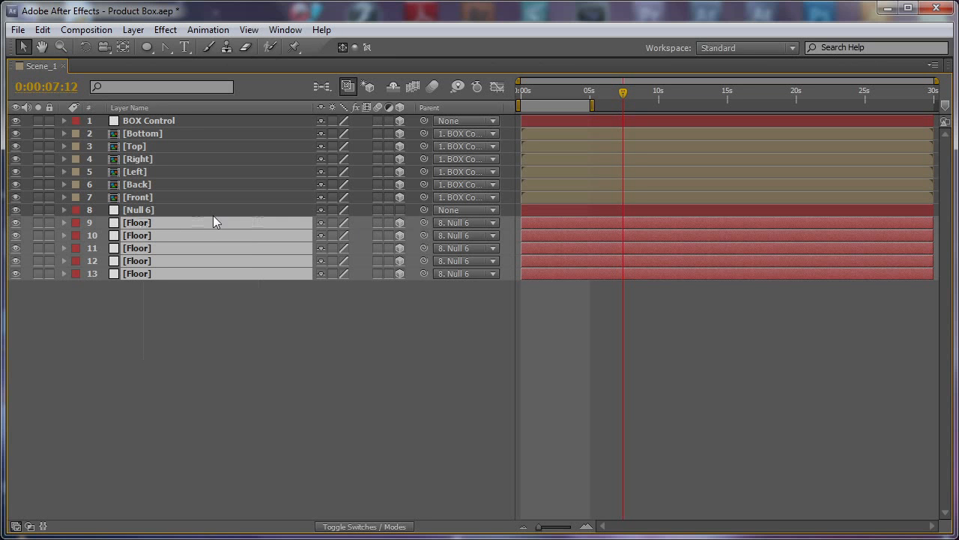
# Step: Make the Floor layers' parent null 3D and raise it to a Y position of about -200
pyautogui.click(402, 209)
pyautogui.click(165, 212)
pyautogui.press('`')
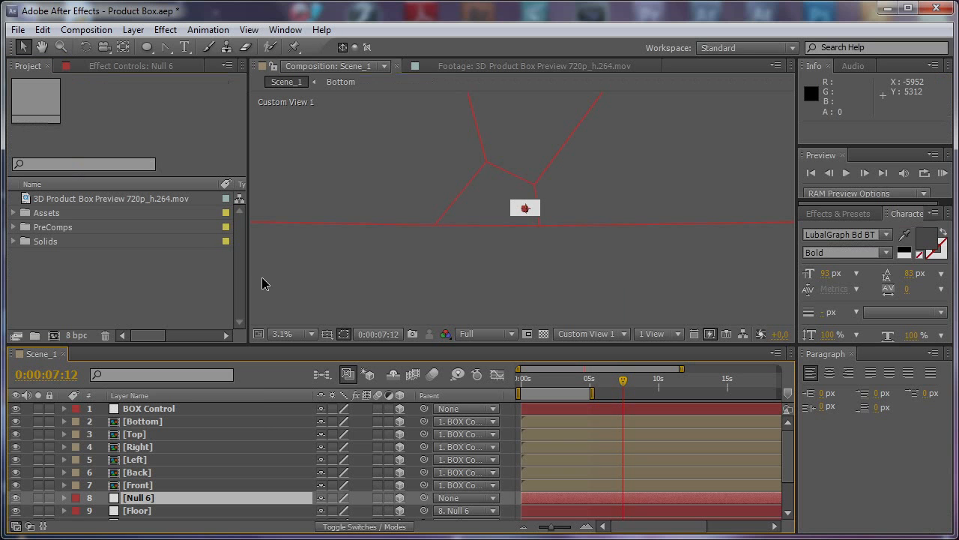
pyautogui.press('p')
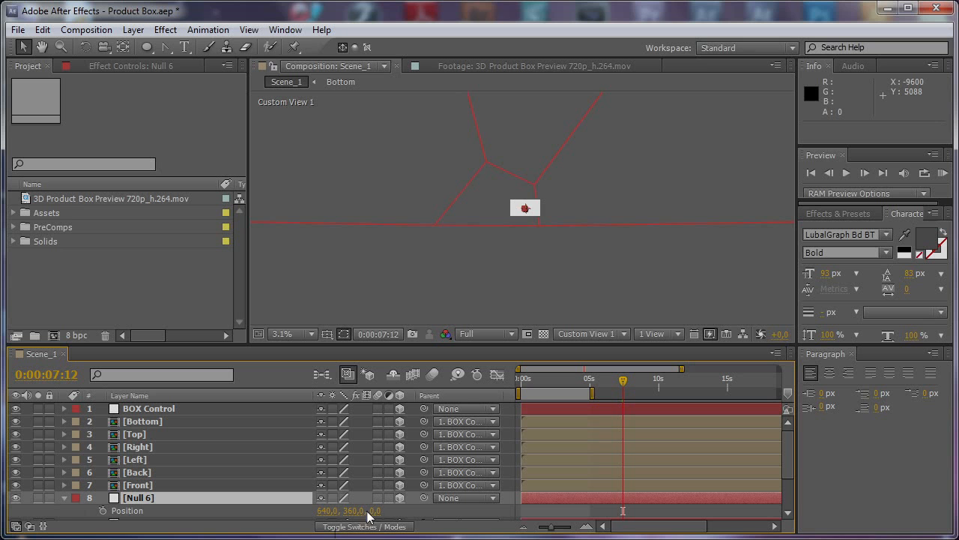
pyautogui.scroll(4, 472, 194)
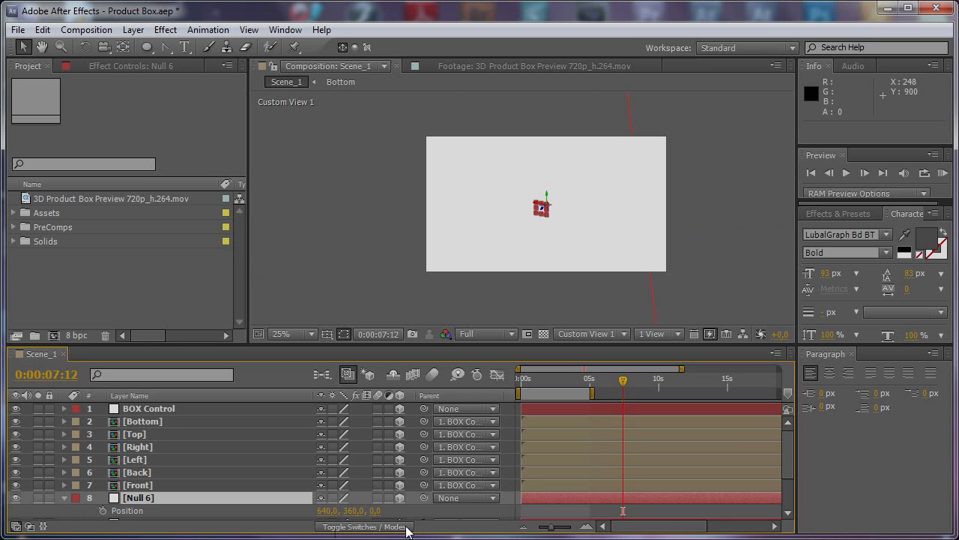
pyautogui.moveTo(375, 514); pyautogui.dragTo(295, 521)
pyautogui.hotkey('ctrl', 'z')
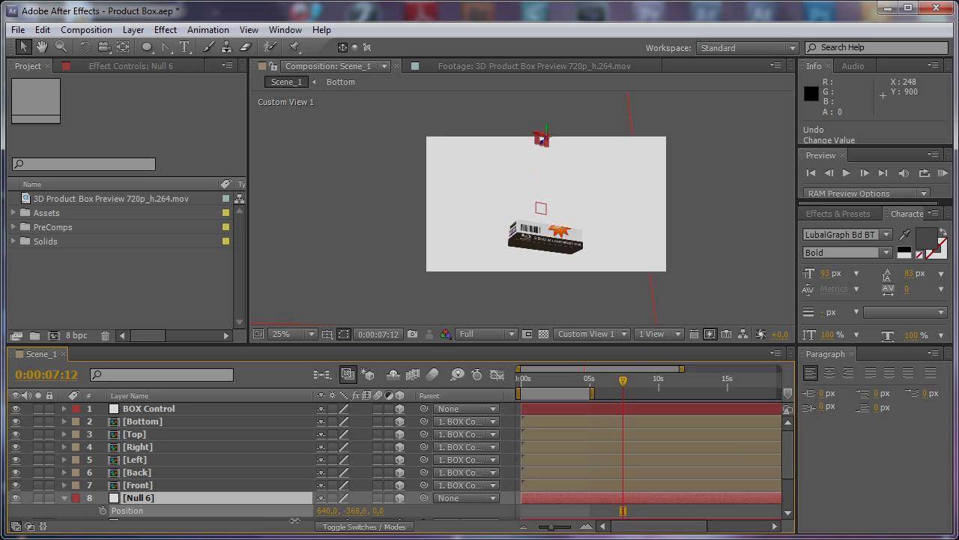
pyautogui.moveTo(360, 524); pyautogui.dragTo(490, 520)
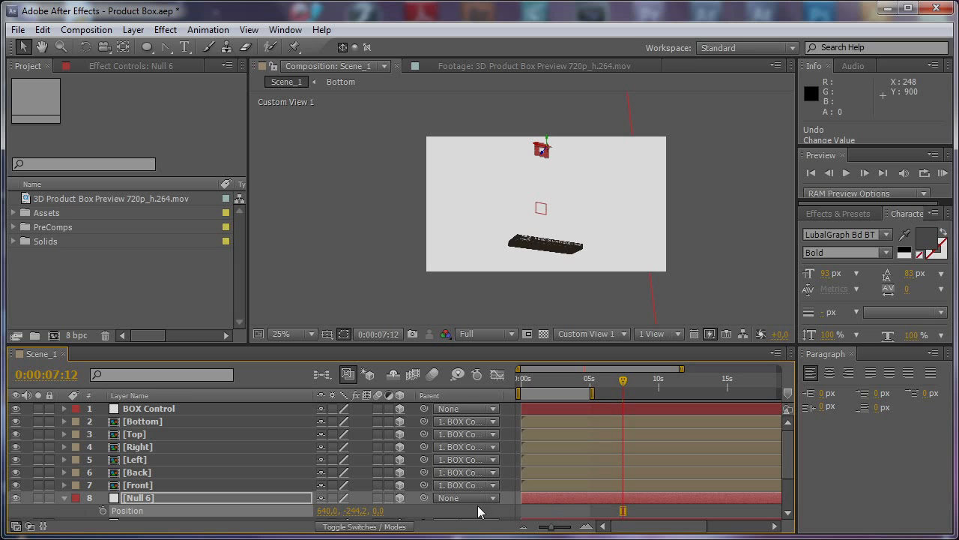
pyautogui.moveTo(355, 512); pyautogui.dragTo(670, 519)
# Step: Return the composition to the Active Camera view and collapse the null's Position property
pyautogui.click(584, 334)
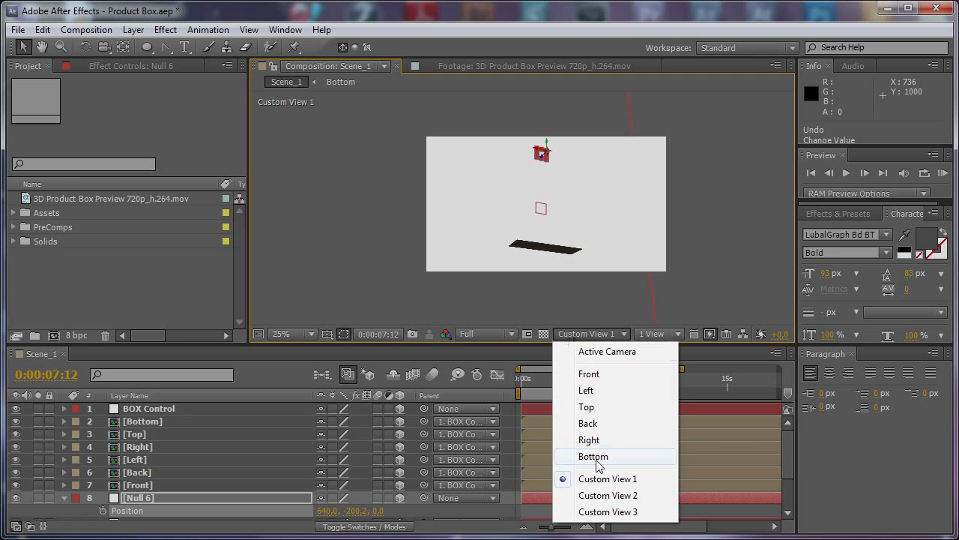
pyautogui.click(609, 351)
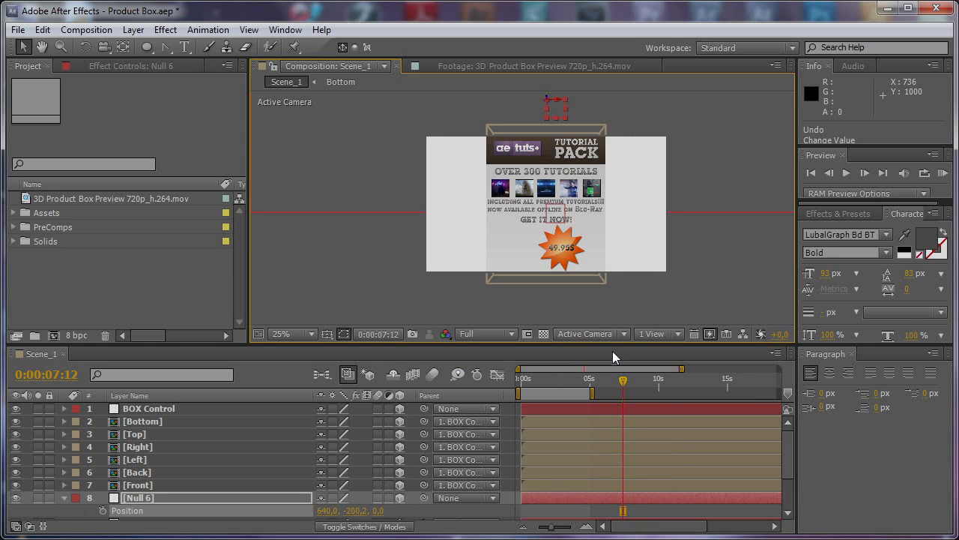
pyautogui.click(62, 498)
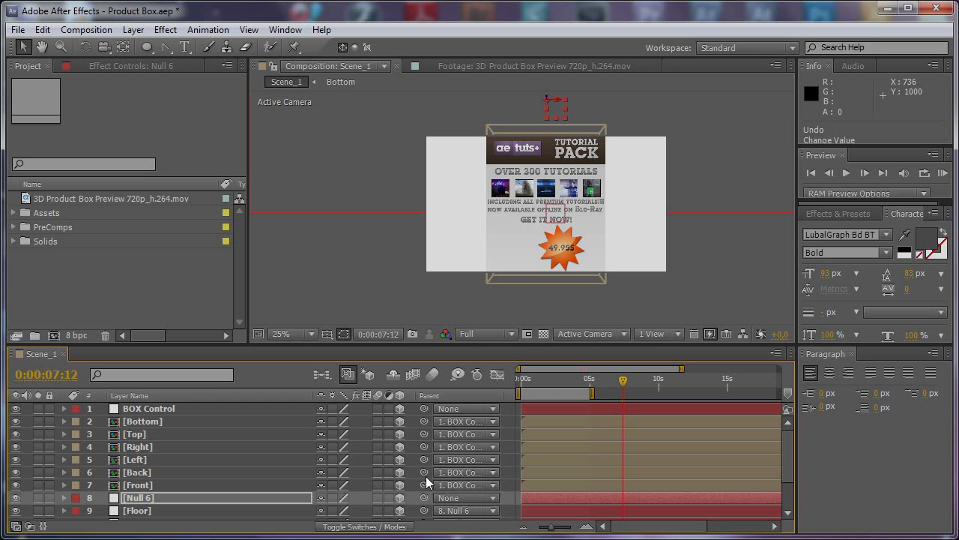
pyautogui.click(509, 463)
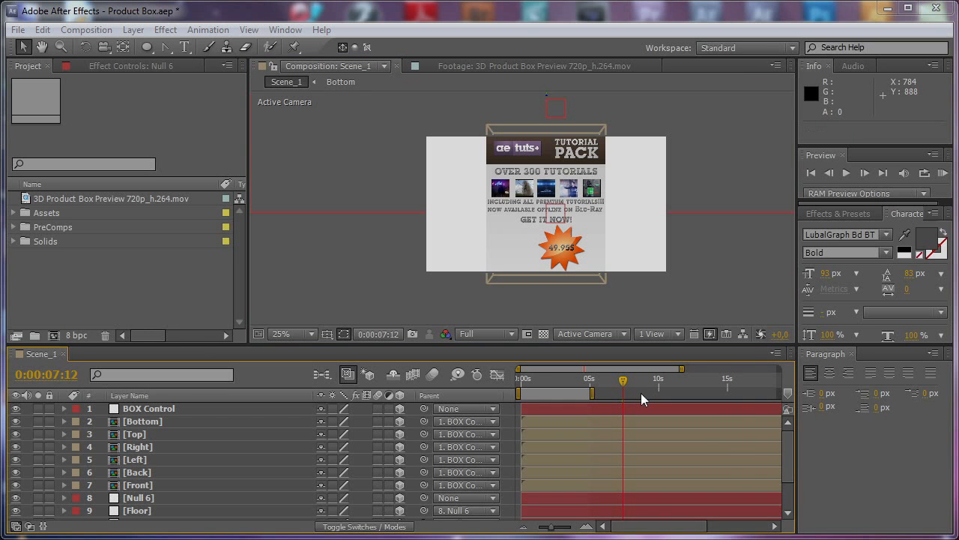
# Step: Add a camera and a new null object, and rename the null Position
pyautogui.hotkey('ctrl', 'alt', 'shift', 'c')
pyautogui.click(641, 437)
pyautogui.hotkey('ctrl', 'alt', 'shift', 'y')
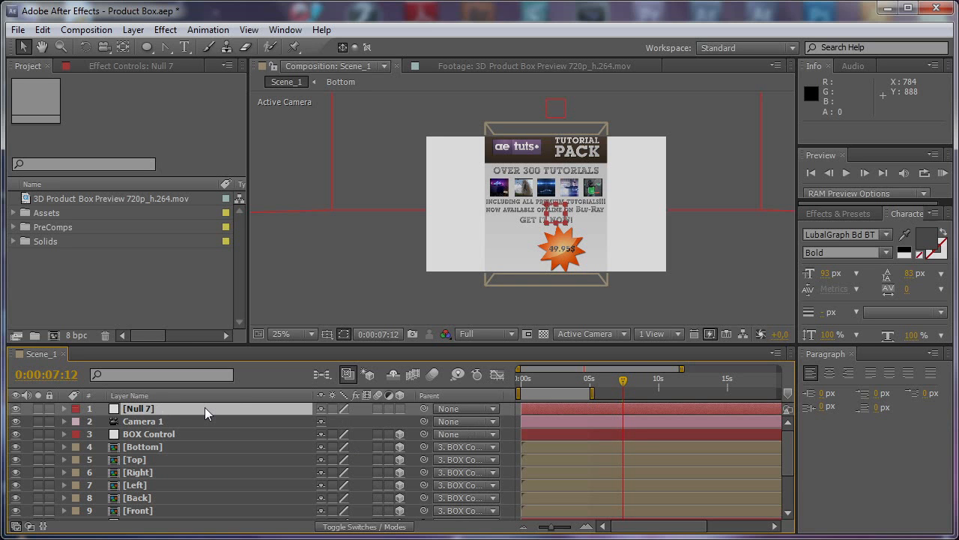
pyautogui.press('Return')
pyautogui.write('Positio')
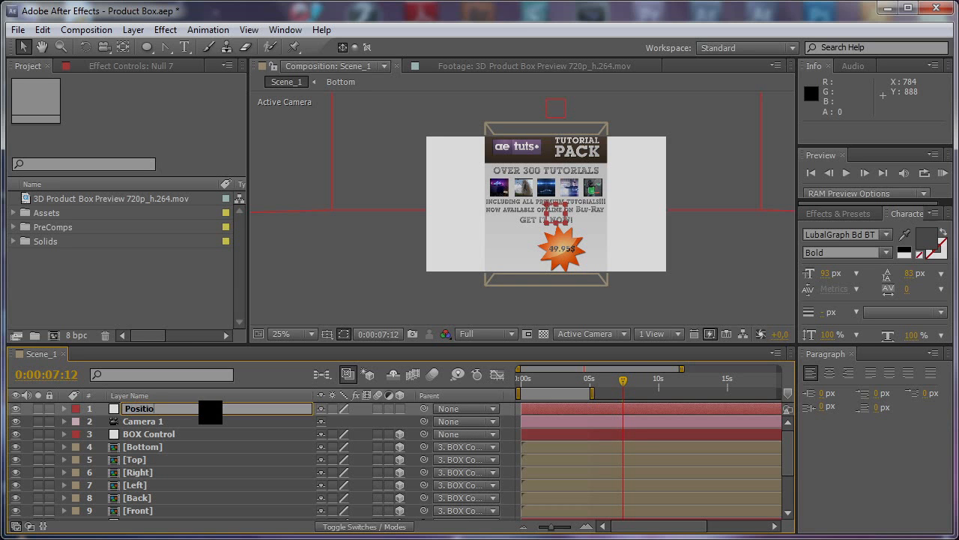
pyautogui.write('n')
pyautogui.press('Return')
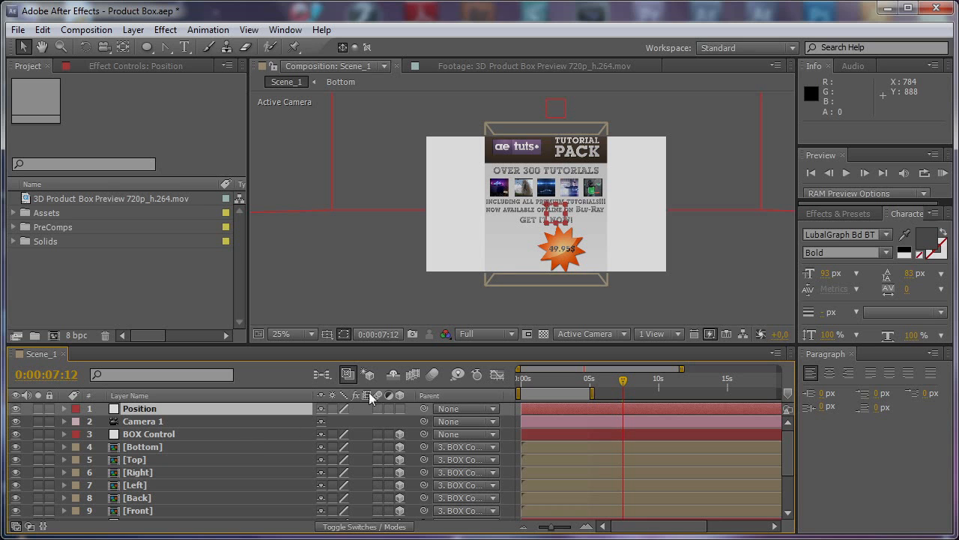
# Step: Make the Position null 3D, duplicate it and rename the copy Z rotation
pyautogui.hotkey('ctrl', 'd')
pyautogui.press('Return')
pyautogui.write('Z ro')
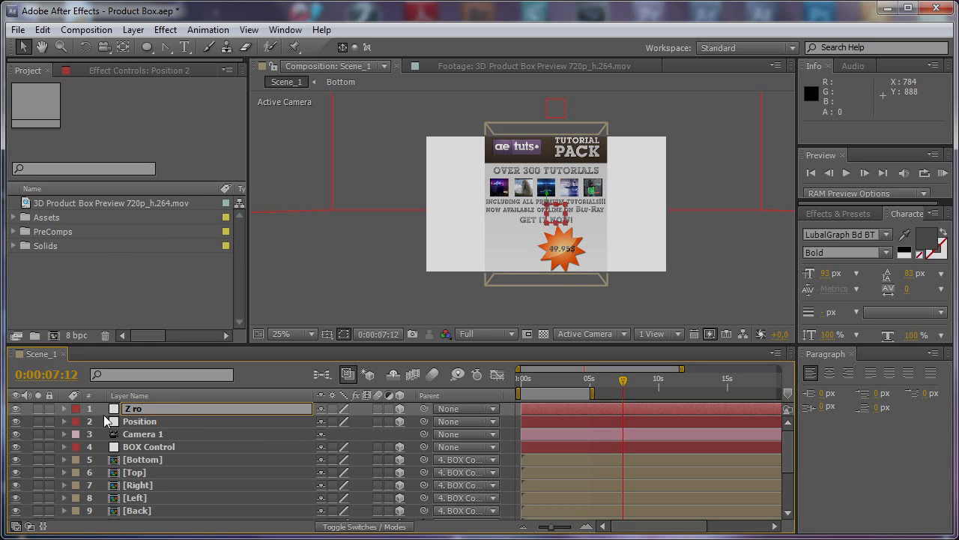
pyautogui.write('tation')
pyautogui.press('Return')
# Step: Duplicate the rotation null twice more, naming the copies Y Rotation and X rotation
pyautogui.hotkey('ctrl', 'd')
pyautogui.press('Return')
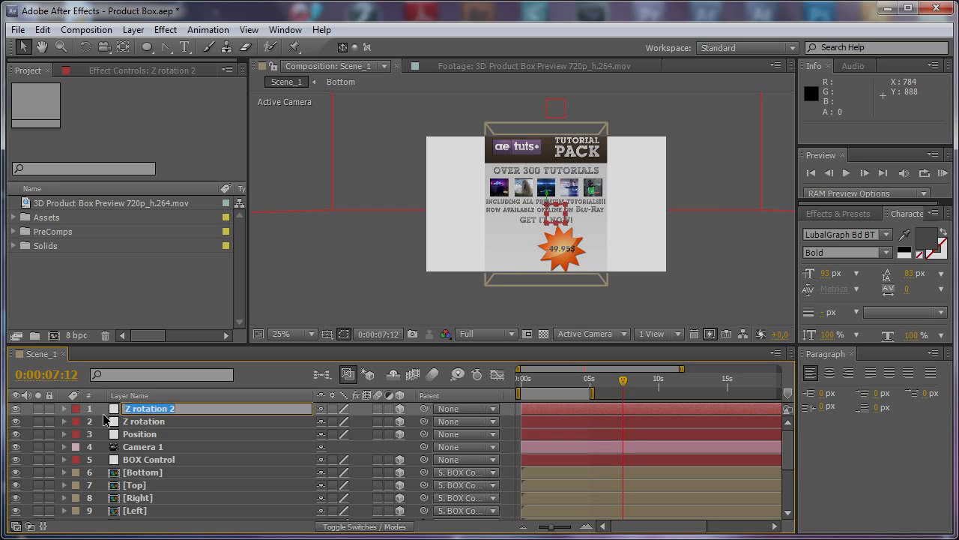
pyautogui.write('Y Rotation')
pyautogui.press('Return')
pyautogui.hotkey('ctrl', 'd')
pyautogui.press('Return')
pyautogui.write('X rotation')
pyautogui.press('Return')
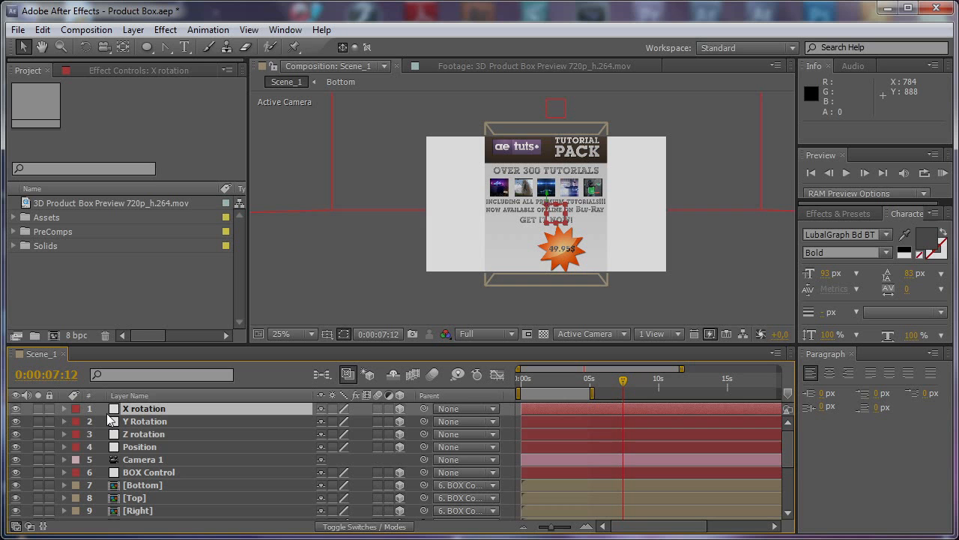
# Step: Chain the camera nulls by parenting Position to Z rotation, Z rotation to Y Rotation, and Y Rotation to X rotation
pyautogui.click(170, 448)
pyautogui.moveTo(422, 448); pyautogui.dragTo(178, 433)
pyautogui.click(182, 433)
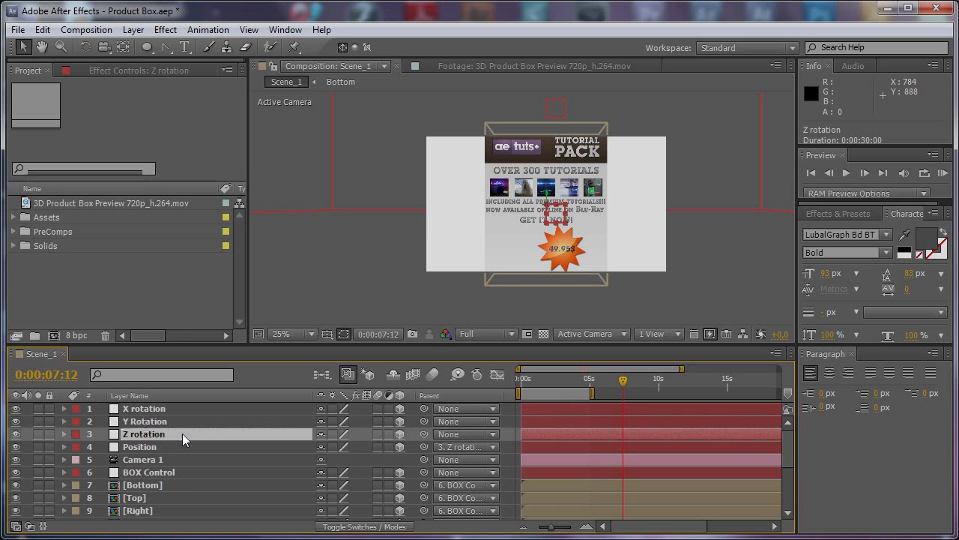
pyautogui.moveTo(424, 434); pyautogui.dragTo(134, 419)
pyautogui.click(134, 420)
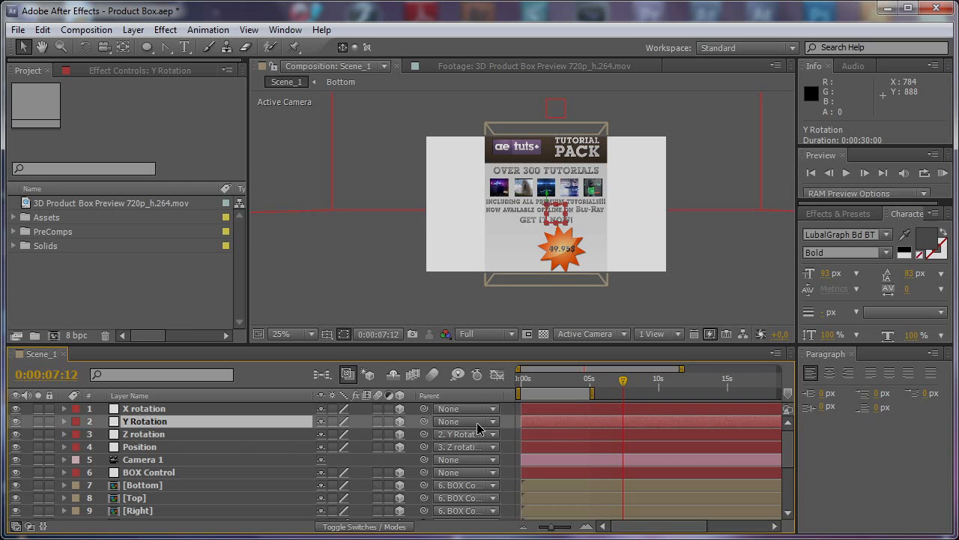
pyautogui.moveTo(422, 421); pyautogui.dragTo(212, 407)
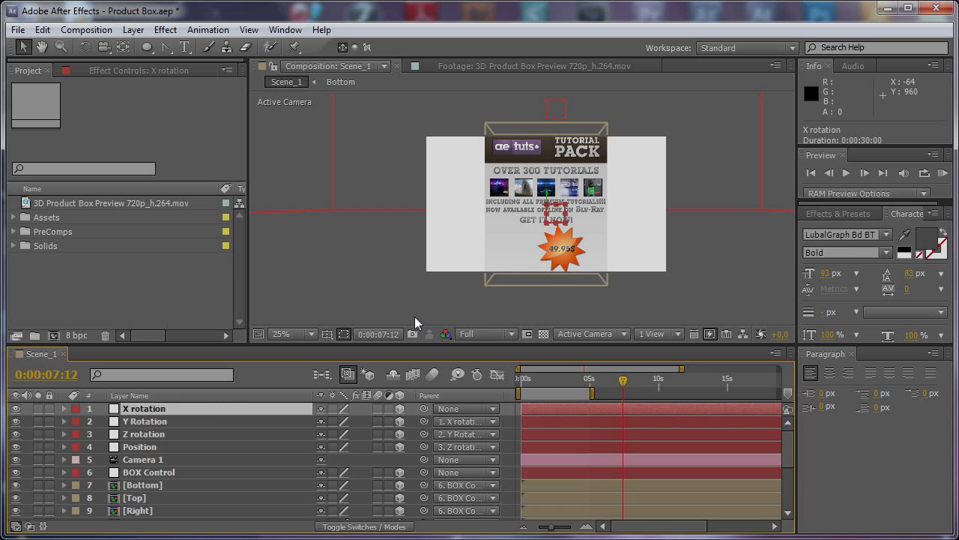
pyautogui.click(511, 444)
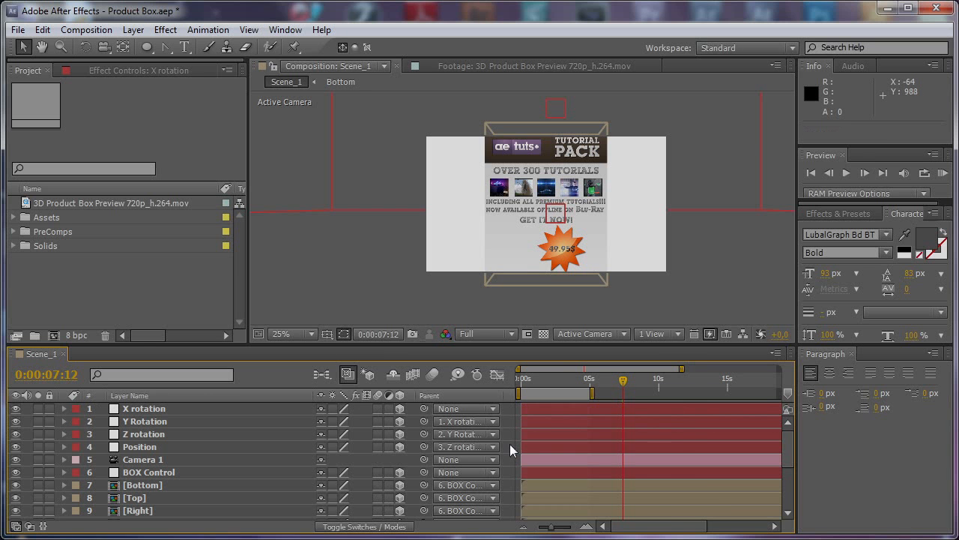
# Step: Add a shadow-casting Point light with an intensity of 70%
pyautogui.hotkey('ctrl', 'alt', 'shift', 'l')
pyautogui.click(570, 195)
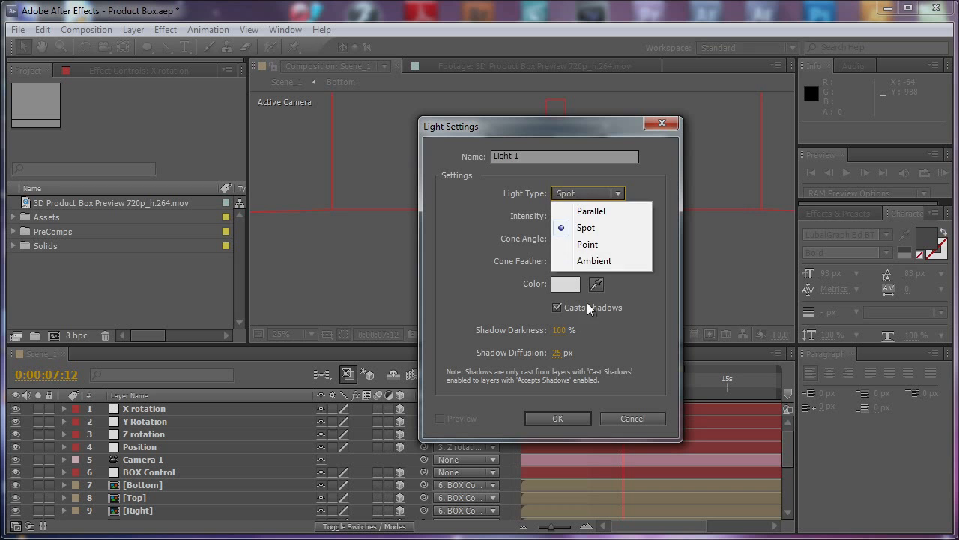
pyautogui.click(596, 257)
pyautogui.click(557, 216)
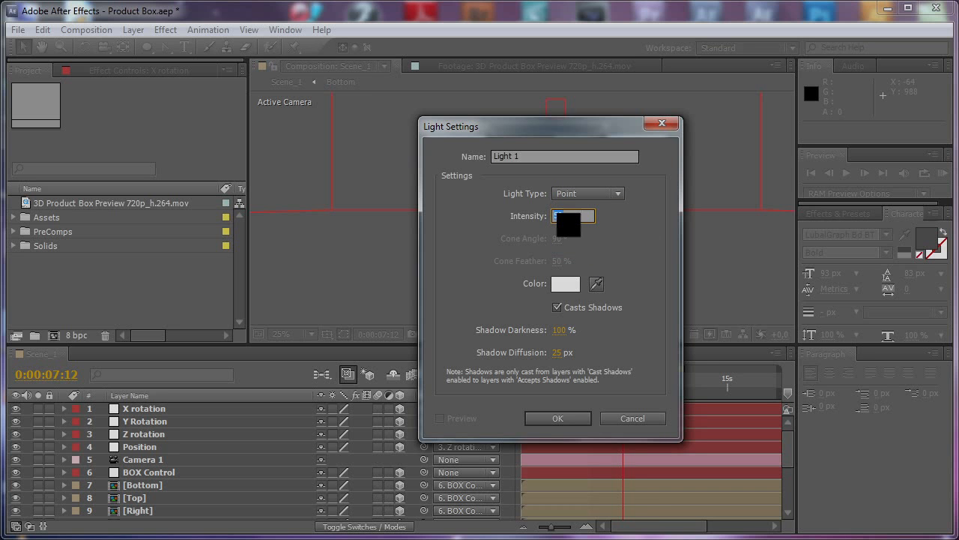
pyautogui.press('Return')
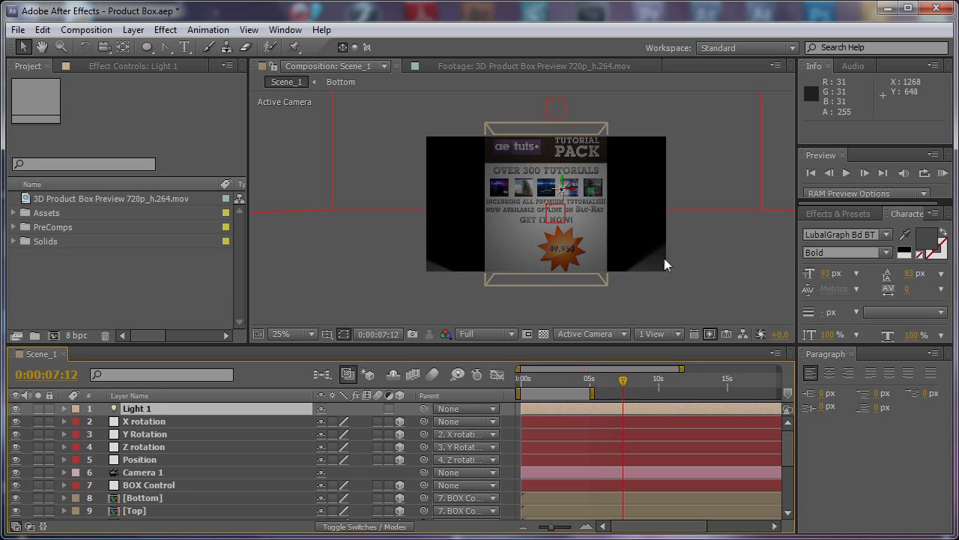
# Step: Turn off Casts Shadows in the Material Options of all six box side layers, from Bottom to Front
pyautogui.click(143, 498)
pyautogui.scroll(-3, 192, 473)
pyautogui.scroll(-2, 191, 473)
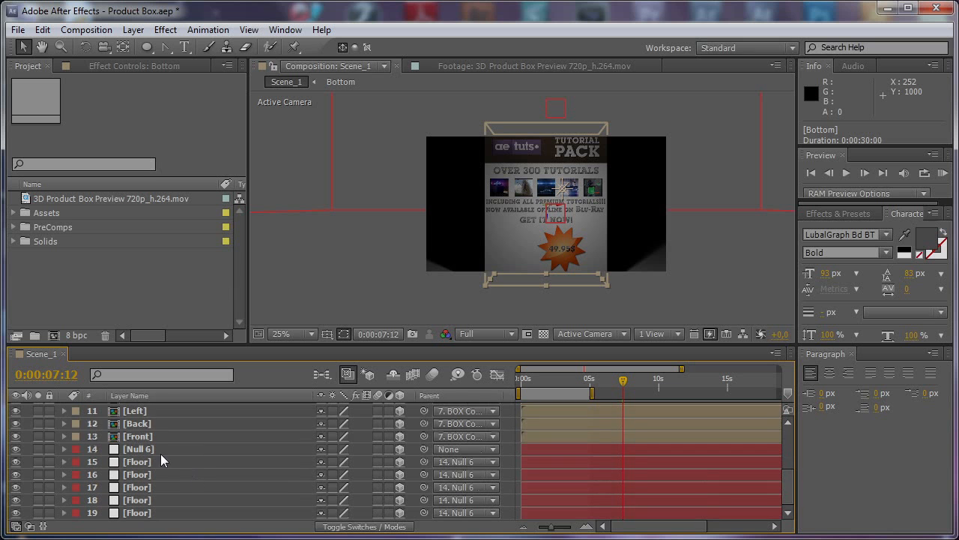
pyautogui.keyDown('shift'); pyautogui.click(152, 435); pyautogui.keyUp('shift')
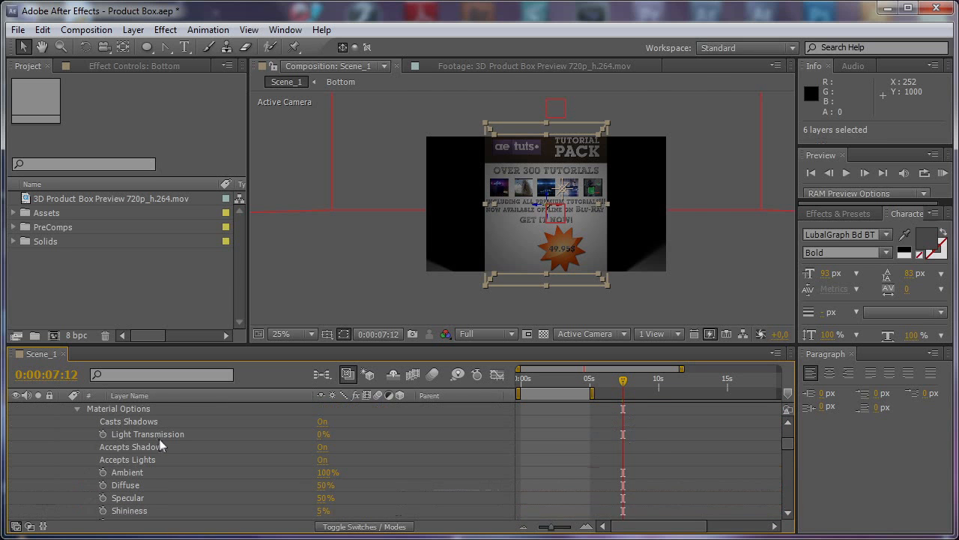
pyautogui.press('`')
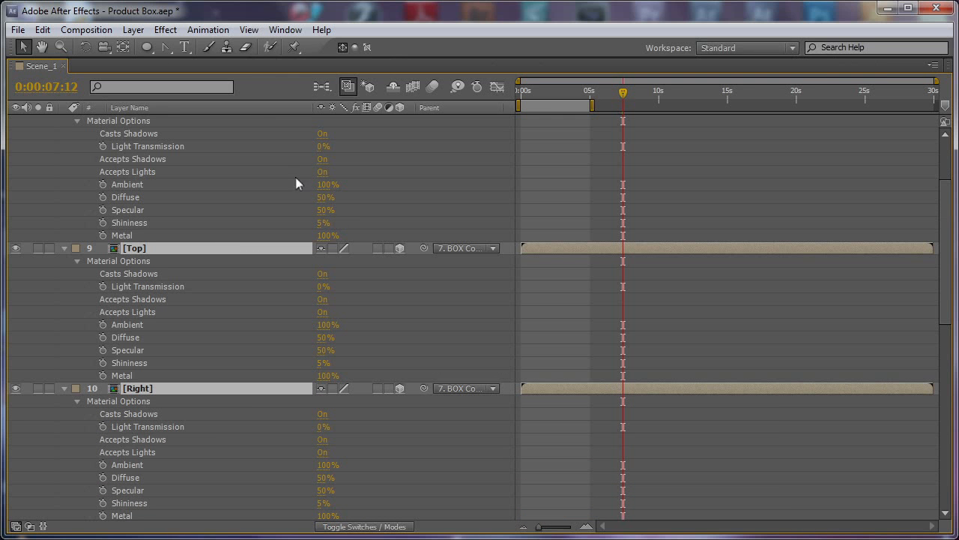
pyautogui.scroll(2, 322, 137)
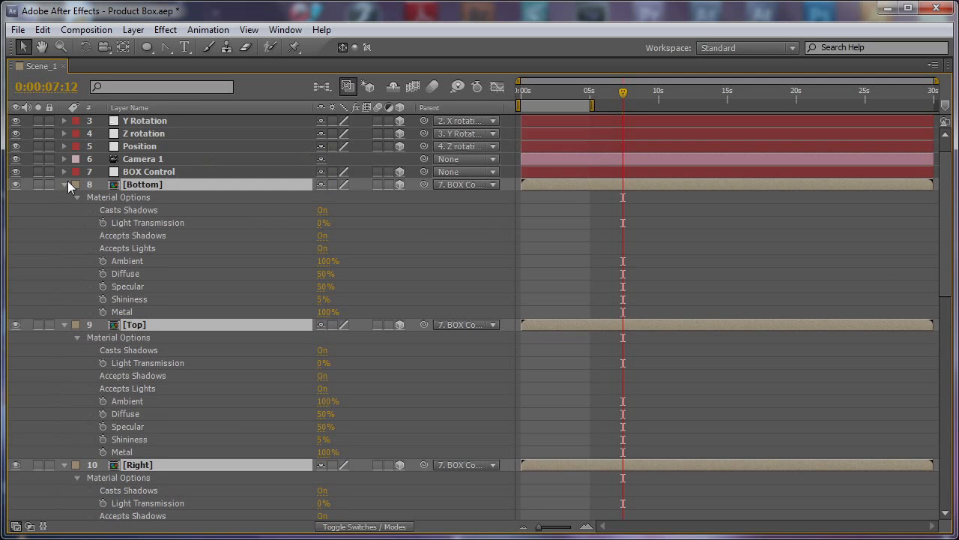
pyautogui.click(324, 210)
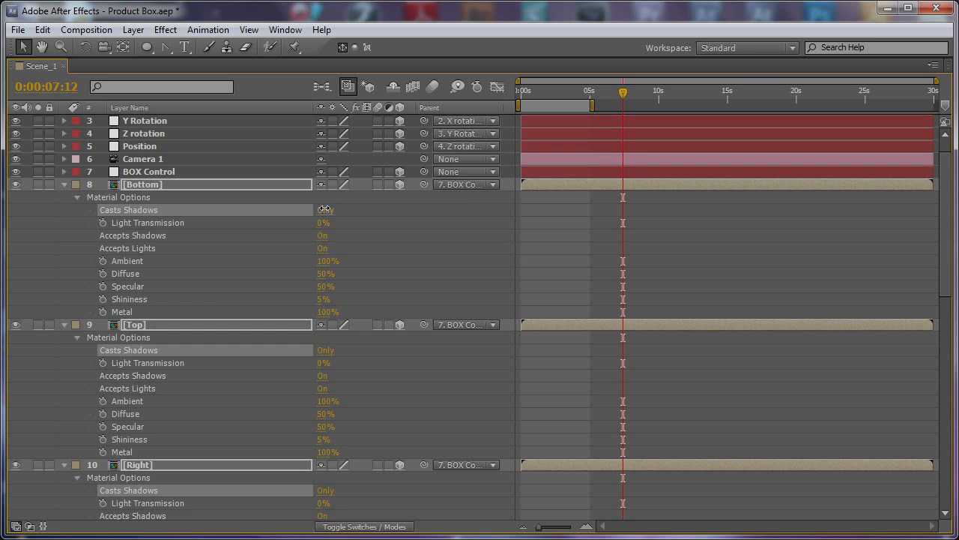
pyautogui.click(64, 186)
pyautogui.click(355, 447)
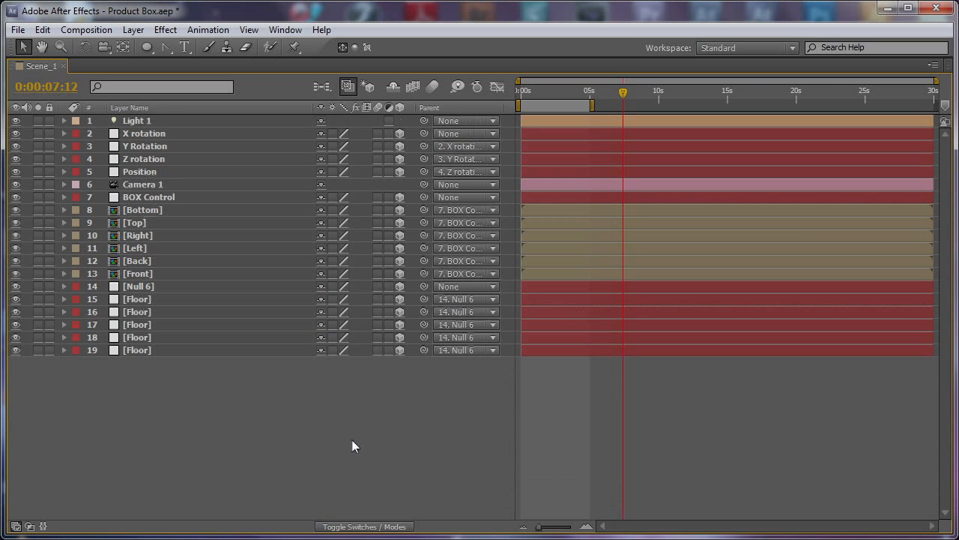
pyautogui.press('`')
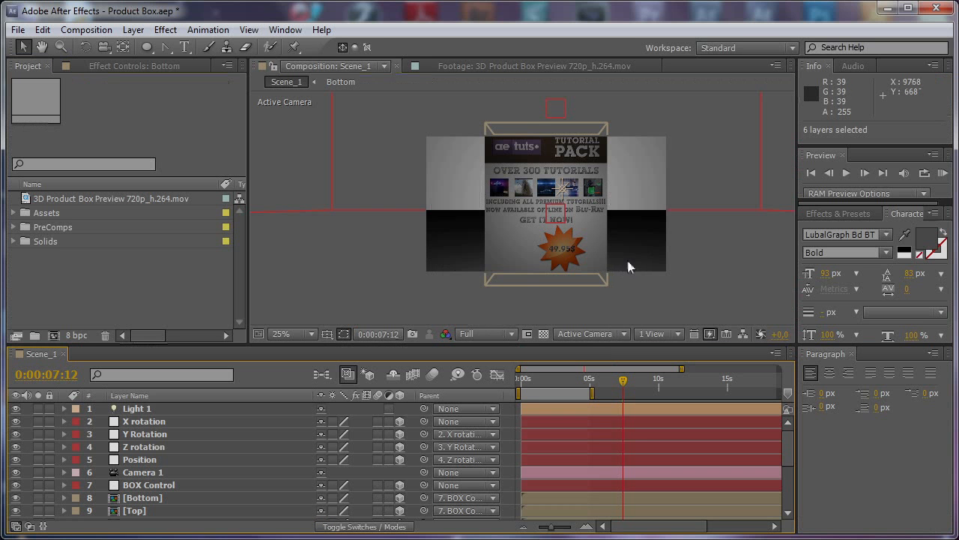
# Step: Parent Camera 1 to the Position null and move that null back to a Z position of -580
pyautogui.click(157, 459)
pyautogui.press('p')
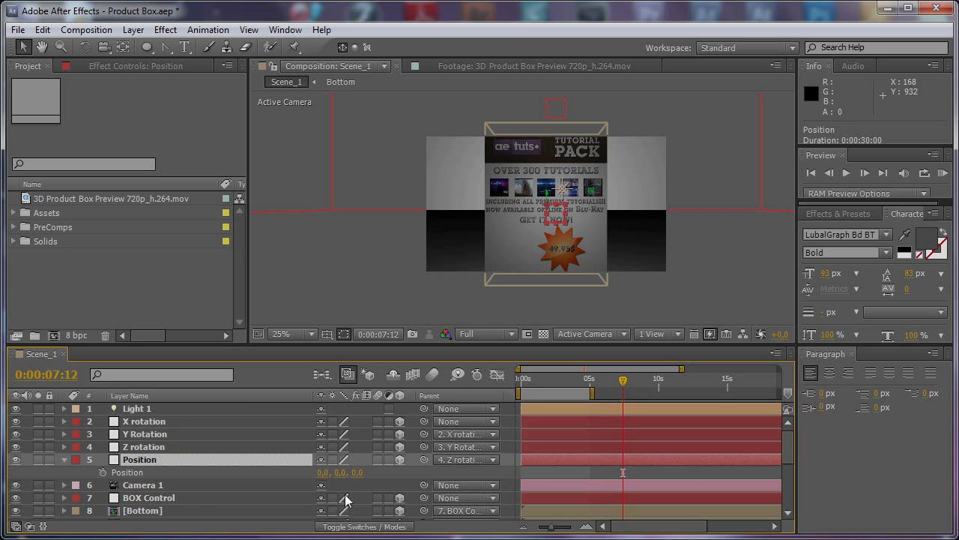
pyautogui.moveTo(354, 472); pyautogui.dragTo(167, 462)
pyautogui.click(191, 487)
pyautogui.click(167, 462)
pyautogui.moveTo(358, 473); pyautogui.dragTo(317, 472)
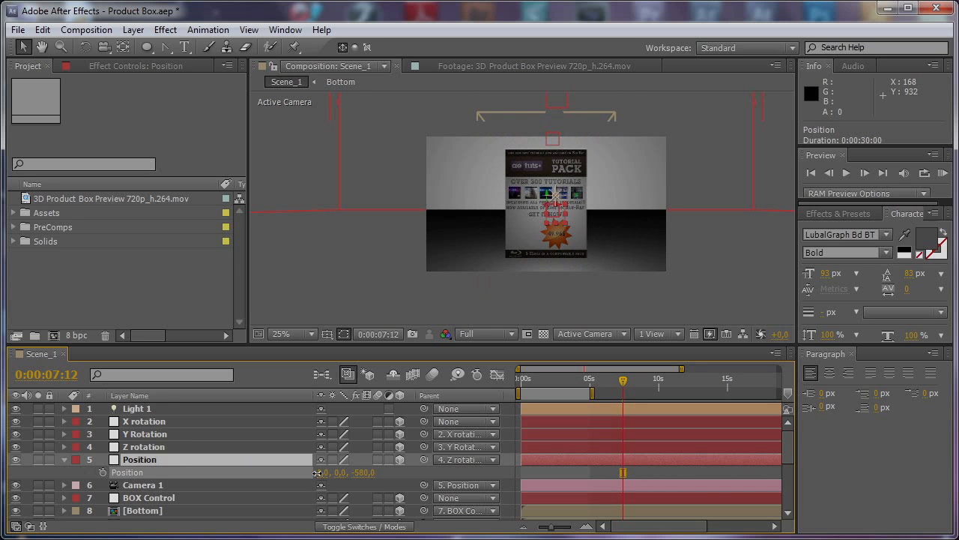
# Step: Examine where the point light sits relative to the box from an orbited Custom View 1
pyautogui.click(168, 406)
pyautogui.press('t')
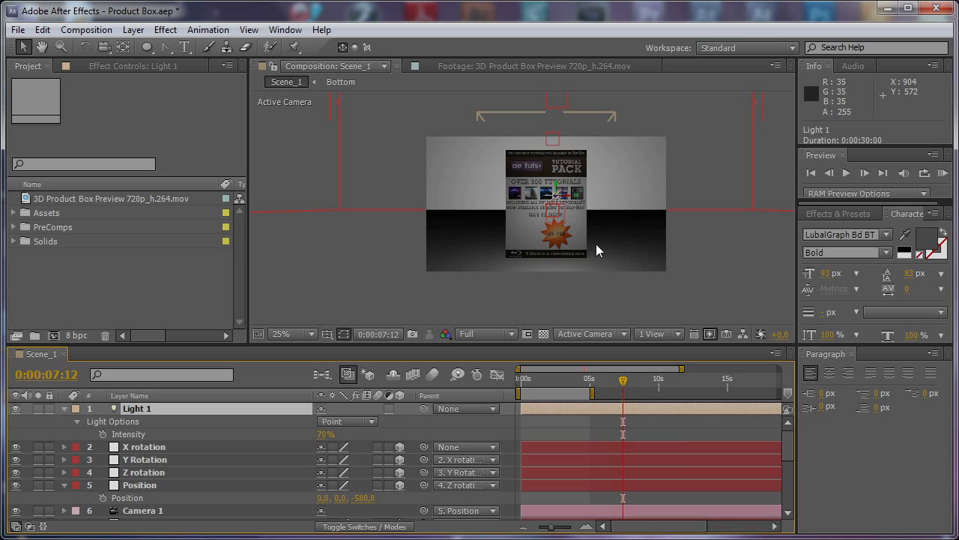
pyautogui.click(584, 333)
pyautogui.click(592, 501)
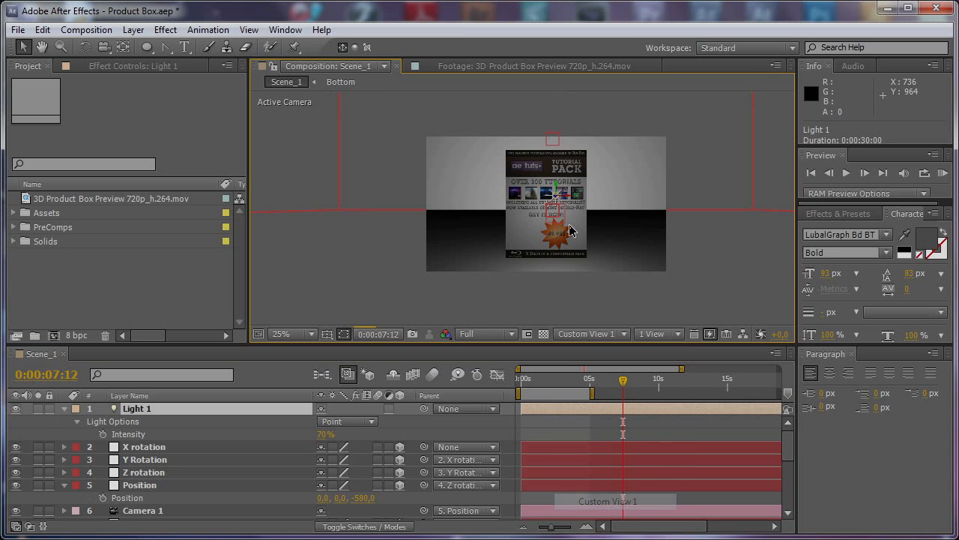
pyautogui.press('c')
pyautogui.moveTo(561, 227); pyautogui.dragTo(442, 273)
# Step: Rename the Light 1 layer to Front
pyautogui.click(226, 404)
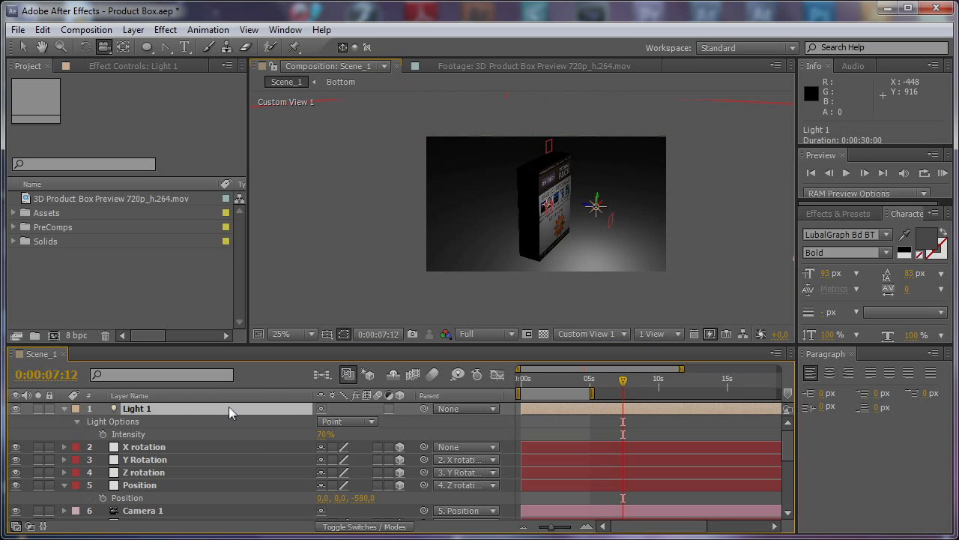
pyautogui.press('Return')
pyautogui.write('Frton')
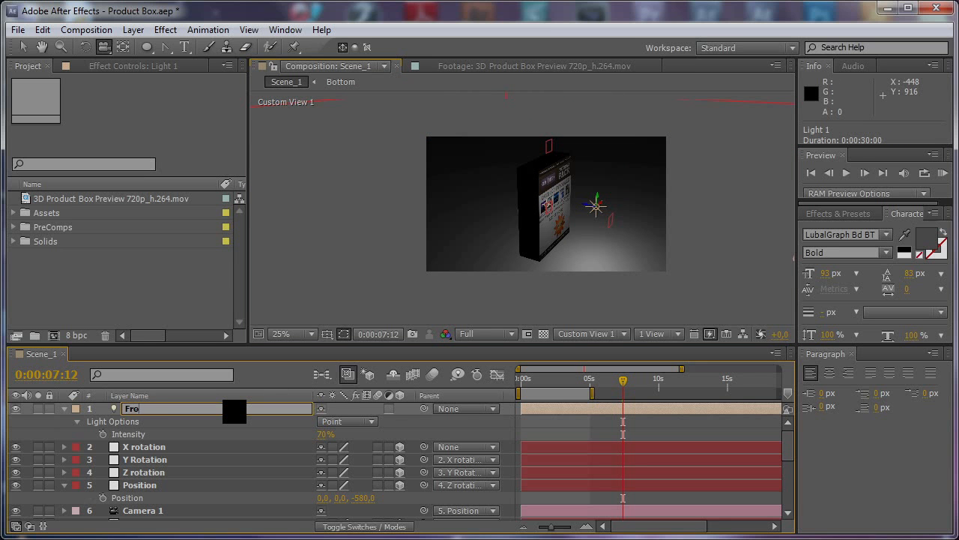
pyautogui.write('nt')
pyautogui.press('Return')
# Step: Duplicate the Front light, name the copy back, and move it behind the box
pyautogui.hotkey('ctrl', 'd')
pyautogui.press('Return')
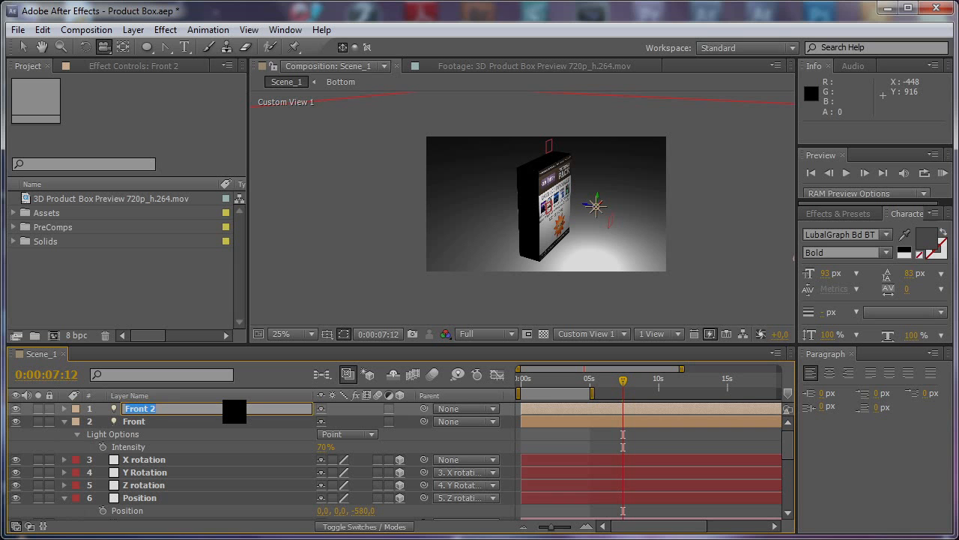
pyautogui.write('back')
pyautogui.press('Return')
pyautogui.press('v')
pyautogui.moveTo(598, 206); pyautogui.dragTo(477, 244)
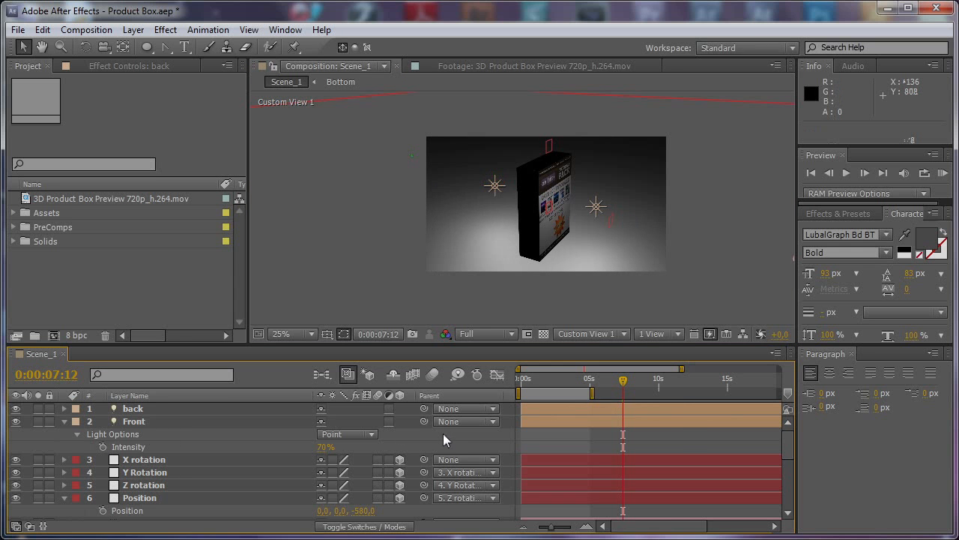
# Step: Add an Ambient light named Ambient with an intensity of 20%
pyautogui.hotkey('ctrl', 'alt', 'shift', 'l')
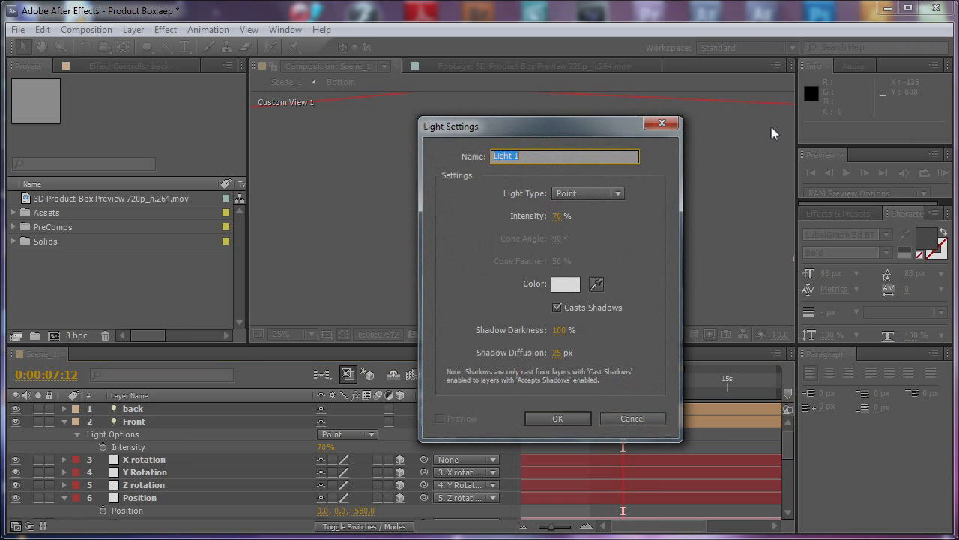
pyautogui.click(587, 195)
pyautogui.click(581, 259)
pyautogui.click(557, 216)
pyautogui.write('20')
pyautogui.click(561, 155)
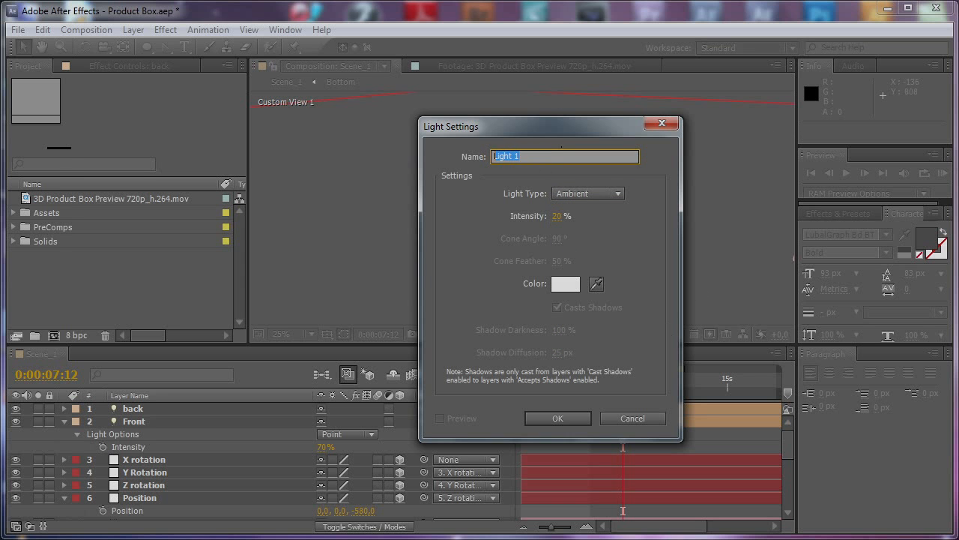
pyautogui.write('Ambient')
pyautogui.press('Return')
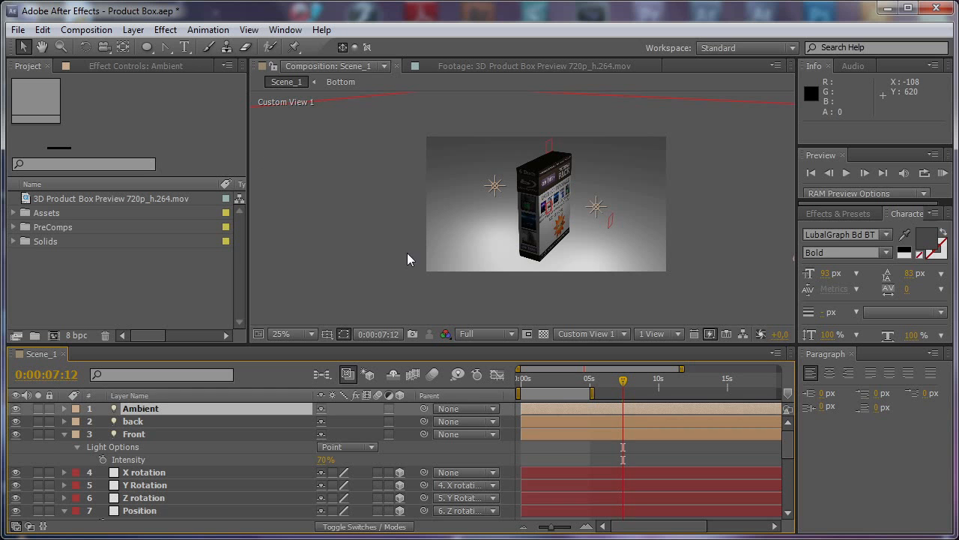
# Step: Duplicate the back light and move the copy out beside the box's visible side panel
pyautogui.click(145, 423)
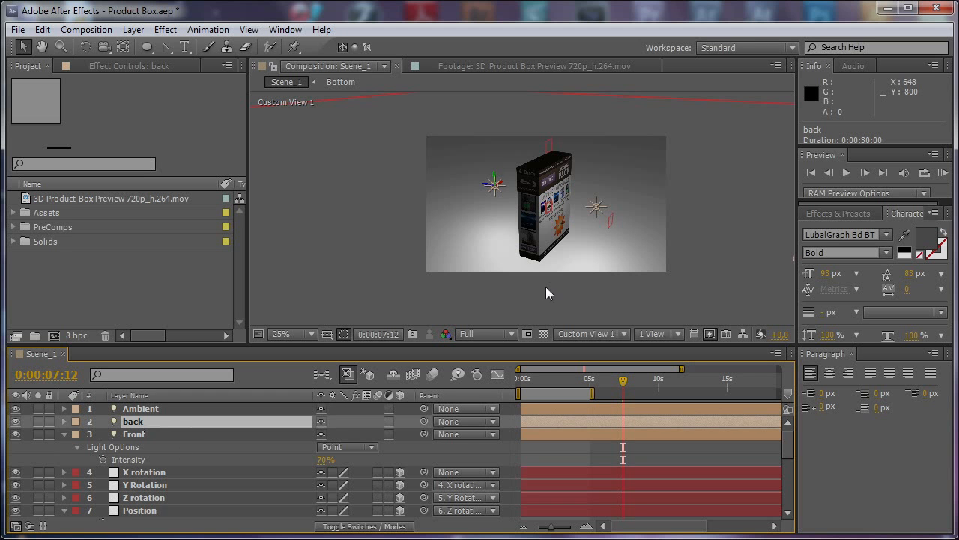
pyautogui.hotkey('ctrl', 'd')
pyautogui.moveTo(501, 185); pyautogui.dragTo(482, 259)
# Step: Set the intensity of the duplicated back 2 light to 45%
pyautogui.press('t')
pyautogui.click(320, 446)
pyautogui.write('2')
pyautogui.write('5')
pyautogui.press('Return')
pyautogui.click(324, 446)
pyautogui.write('35')
pyautogui.click(381, 446)
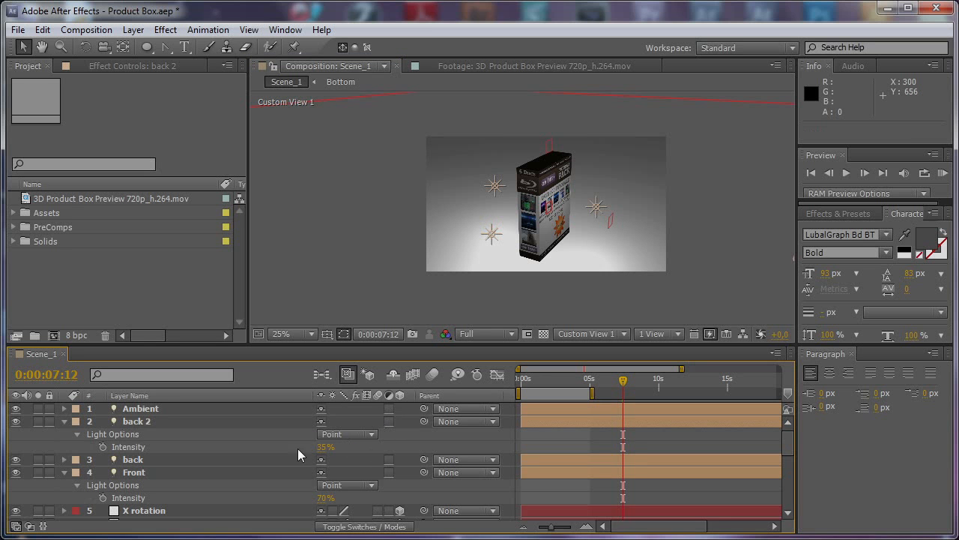
pyautogui.moveTo(320, 446); pyautogui.dragTo(360, 450)
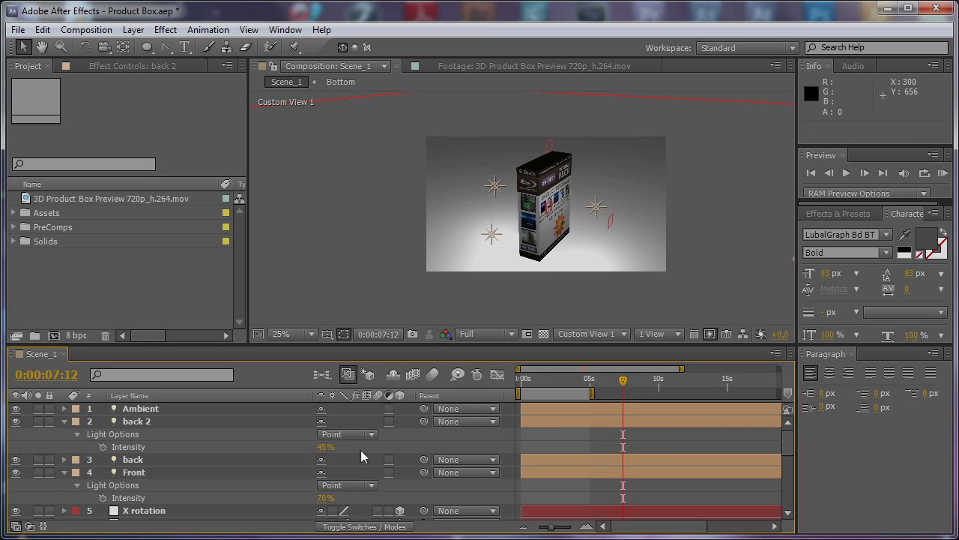
# Step: Rename the back 2 light to Right and duplicate it
pyautogui.click(153, 418)
pyautogui.press('Return')
pyautogui.write('Rig')
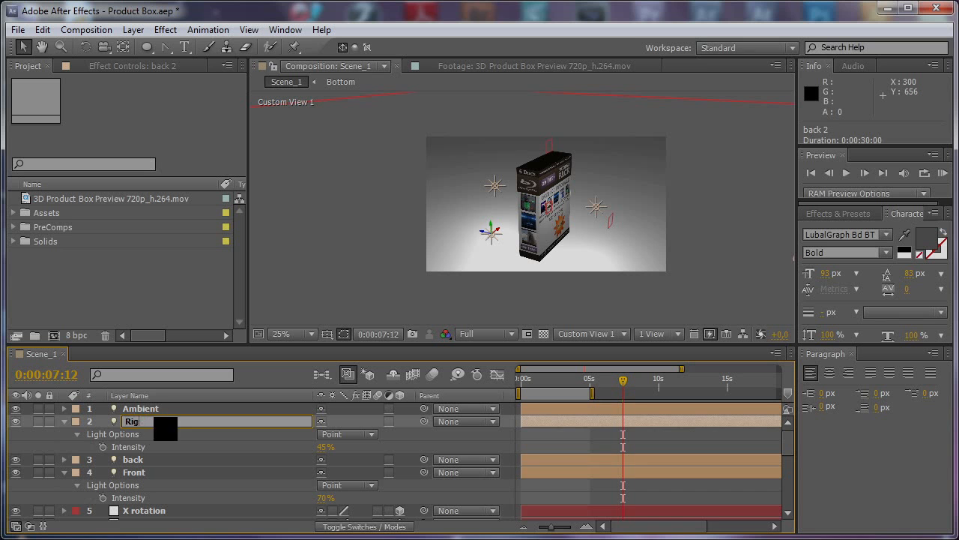
pyautogui.write('ht')
pyautogui.press('Return')
pyautogui.hotkey('ctrl', 'd')
pyautogui.press('Return')
pyautogui.write('Lef')
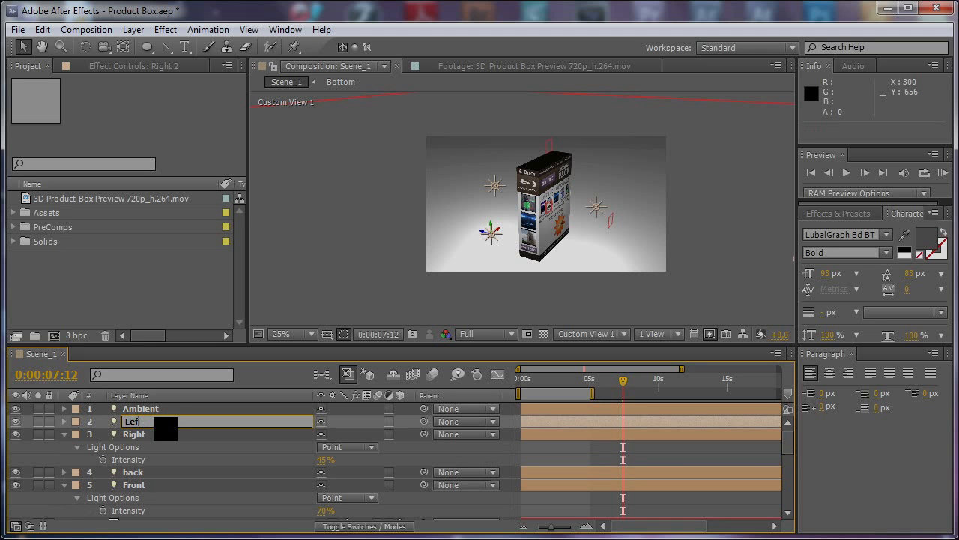
pyautogui.press('Return')
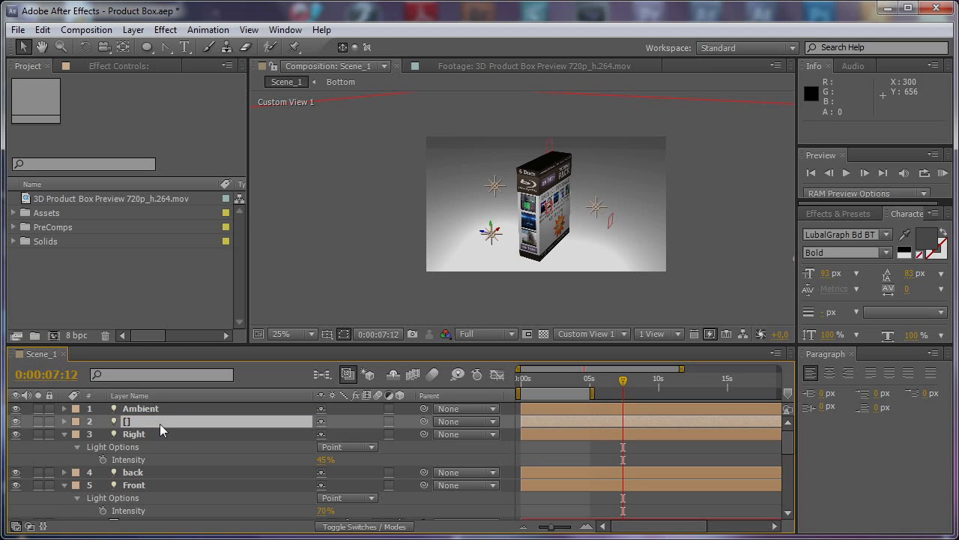
# Step: Rename the original side light with the 45% intensity to Left
pyautogui.click(150, 433)
pyautogui.press('Return')
pyautogui.write('Left')
pyautogui.press('Return')
# Step: Name the duplicated side light Right and move it to the opposite side of the box from the Left light
pyautogui.click(151, 422)
pyautogui.press('Return')
pyautogui.write('Bo')
pyautogui.press('BackSpace')
pyautogui.press('BackSpace')
pyautogui.write('Right')
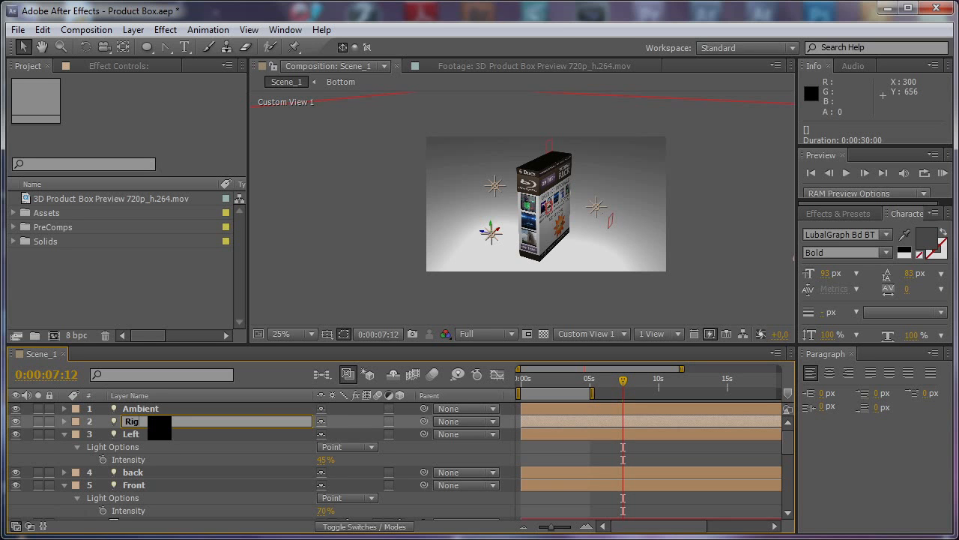
pyautogui.press('Return')
pyautogui.moveTo(498, 233); pyautogui.dragTo(540, 229)
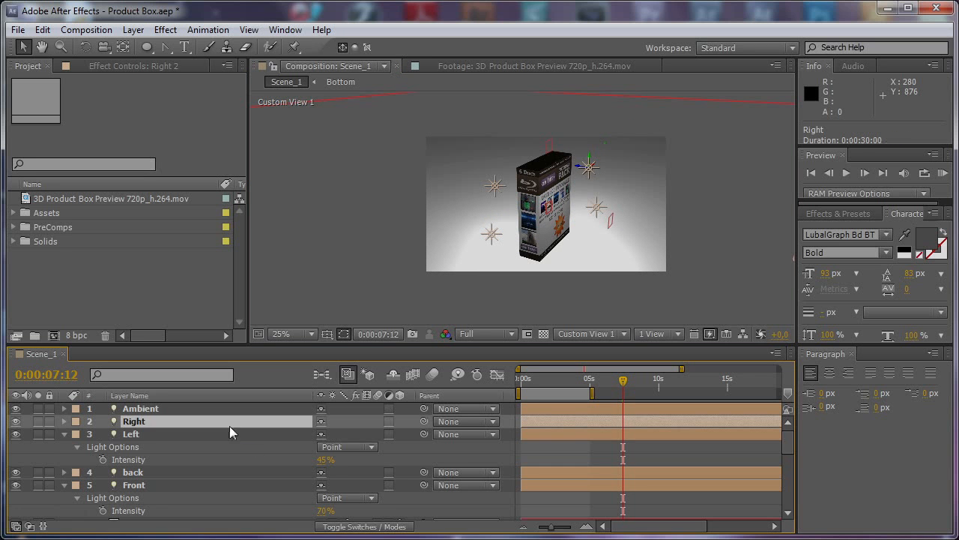
# Step: Duplicate the Right light and name the copy TOP
pyautogui.hotkey('ctrl', 'd')
pyautogui.press('Return')
pyautogui.write('TOP')
pyautogui.press('Return')
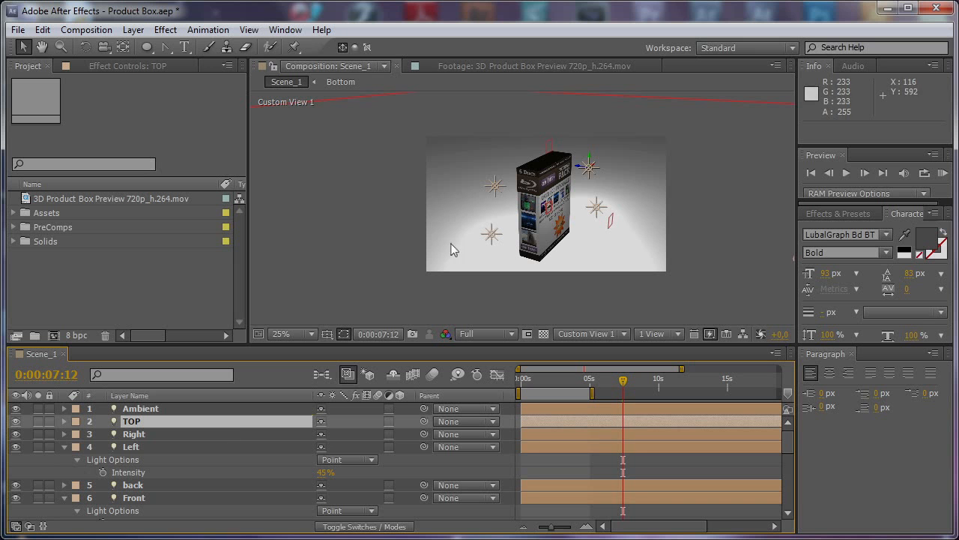
# Step: Try to centre the TOP light over the box from an overhead orbit of Custom View 1
pyautogui.press('c')
pyautogui.moveTo(611, 287); pyautogui.dragTo(570, 229)
pyautogui.press('v')
pyautogui.moveTo(619, 101); pyautogui.dragTo(284, 519)
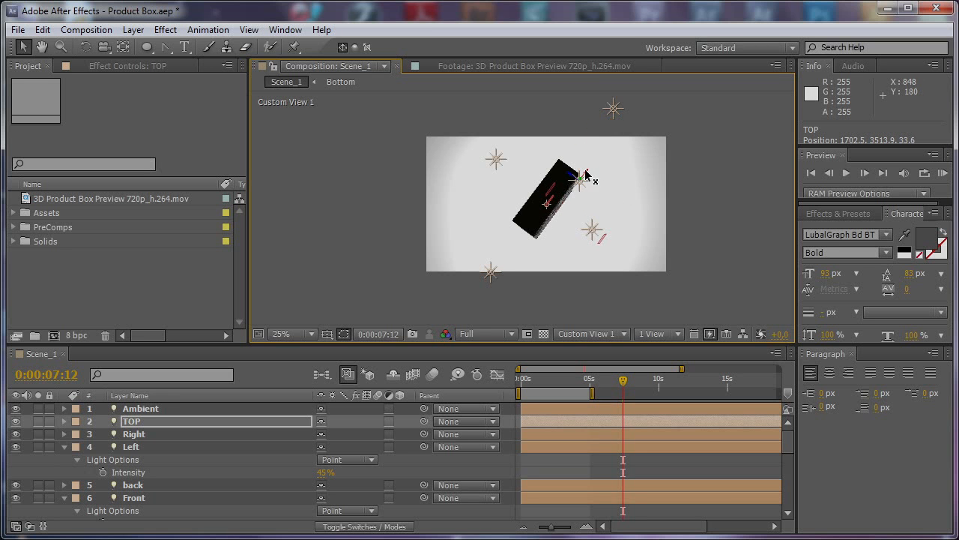
pyautogui.moveTo(578, 185); pyautogui.dragTo(507, 184)
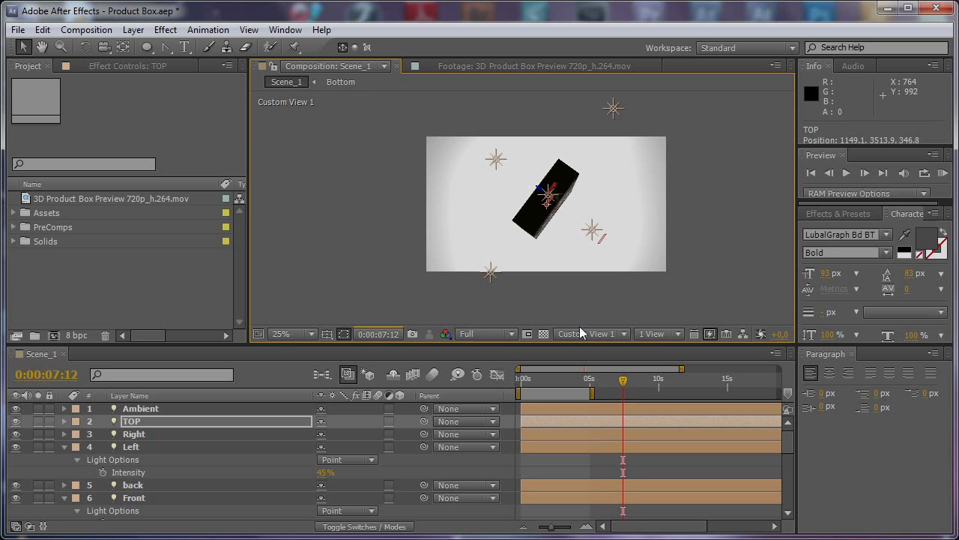
# Step: Reposition the TOP light relative to the box while checking it from several orbit angles in Custom View 1
pyautogui.press('c')
pyautogui.moveTo(574, 197); pyautogui.dragTo(565, 82)
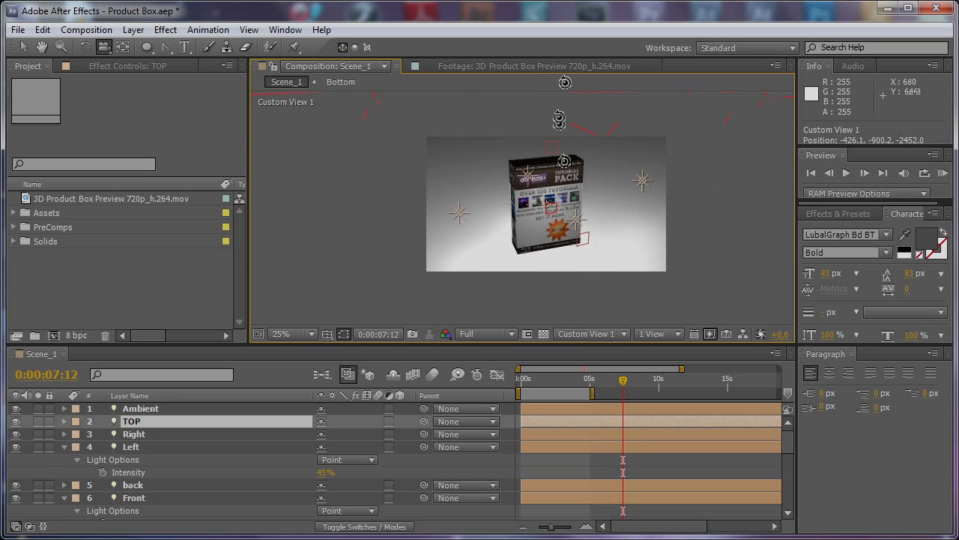
pyautogui.moveTo(558, 159); pyautogui.dragTo(572, 161)
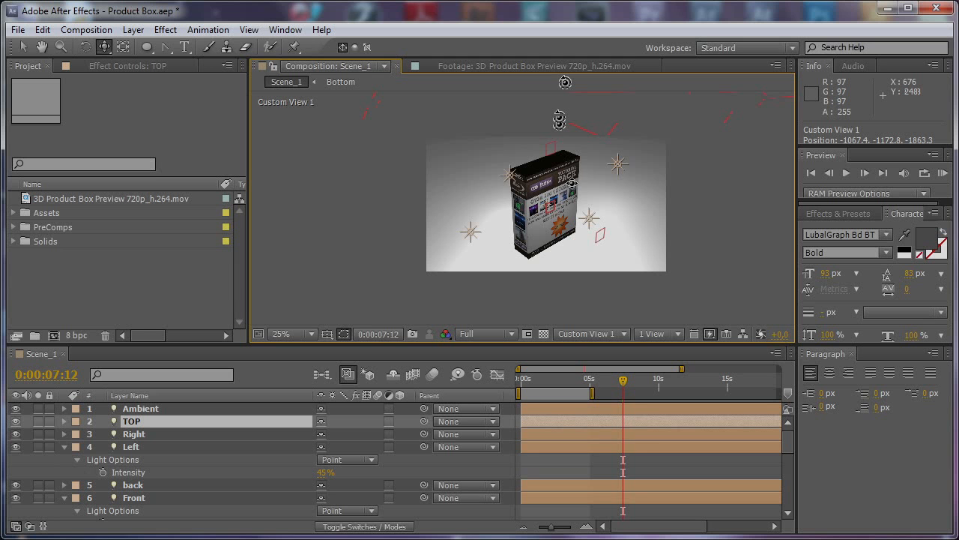
pyautogui.moveTo(571, 183); pyautogui.dragTo(572, 515)
pyautogui.press('v')
pyautogui.moveTo(551, 264); pyautogui.dragTo(606, 218)
pyautogui.press('c')
# Step: Centre the TOP light over the box in the Top view, at about X 645.1 and Z 6.8
pyautogui.click(599, 334)
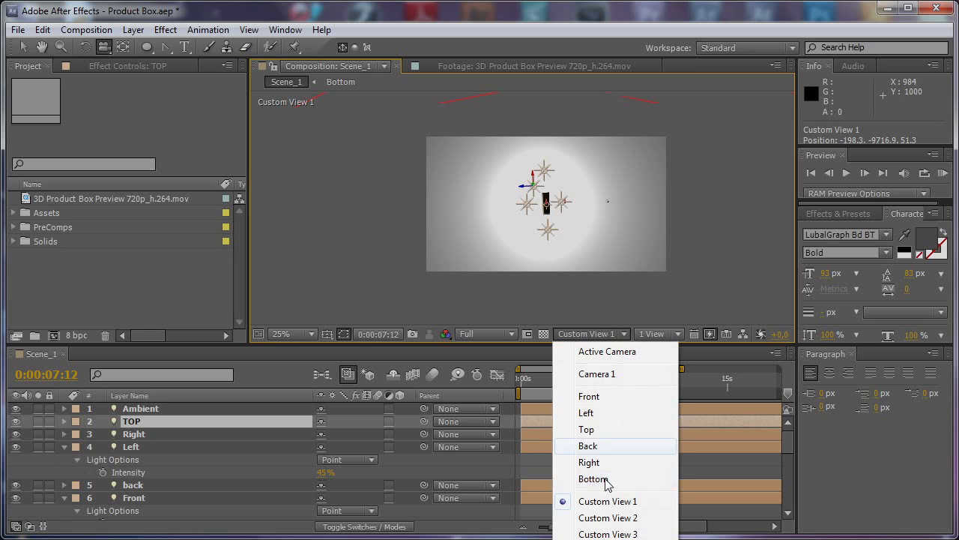
pyautogui.click(589, 429)
pyautogui.press('v')
pyautogui.moveTo(643, 139); pyautogui.dragTo(564, 208)
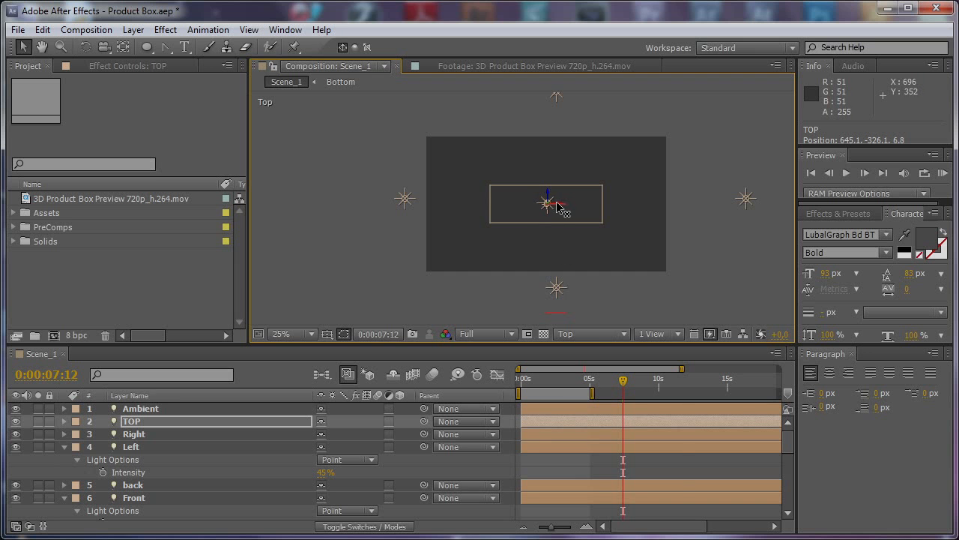
# Step: Check the TOP light's height above the box in an enlarged Left view, and return to the Active Camera view
pyautogui.click(597, 343)
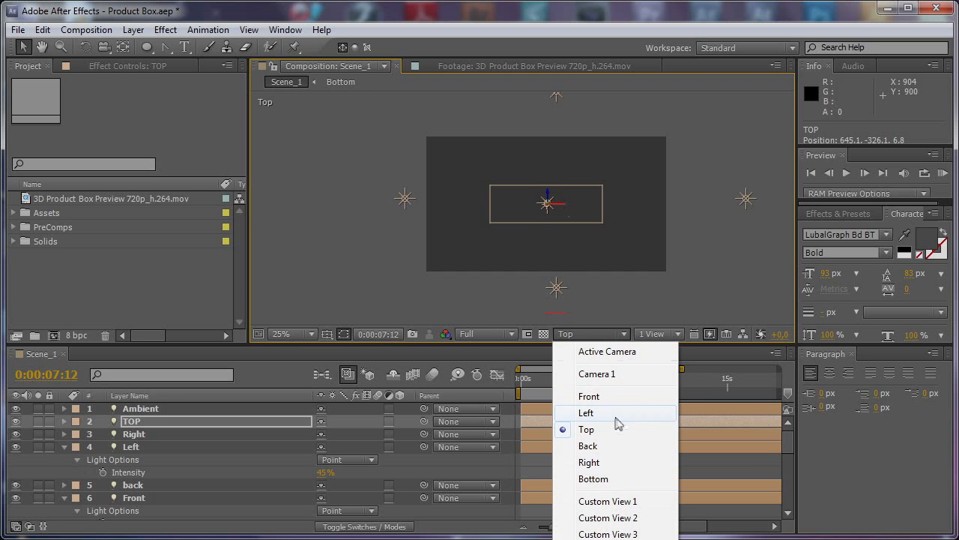
pyautogui.click(616, 413)
pyautogui.press('`')
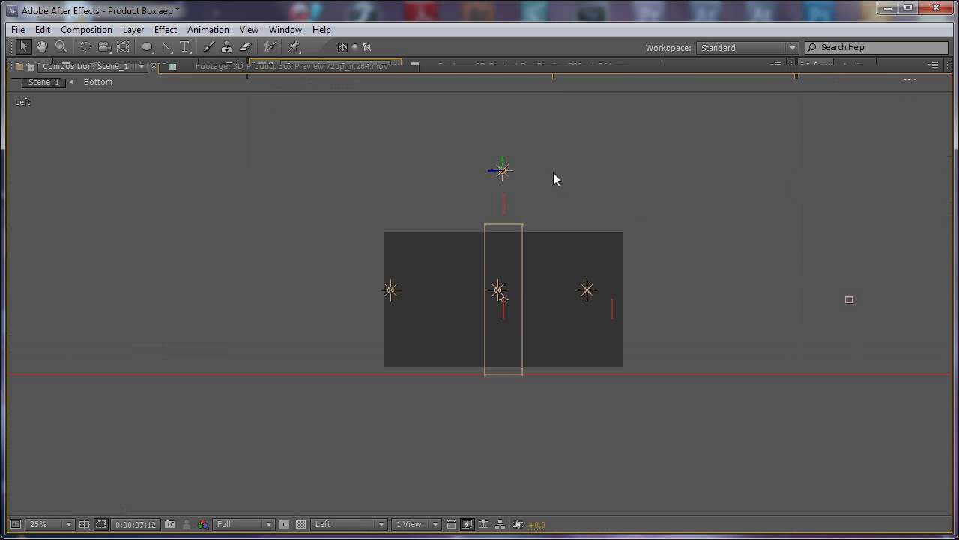
pyautogui.press('`')
pyautogui.click(596, 334)
pyautogui.click(603, 349)
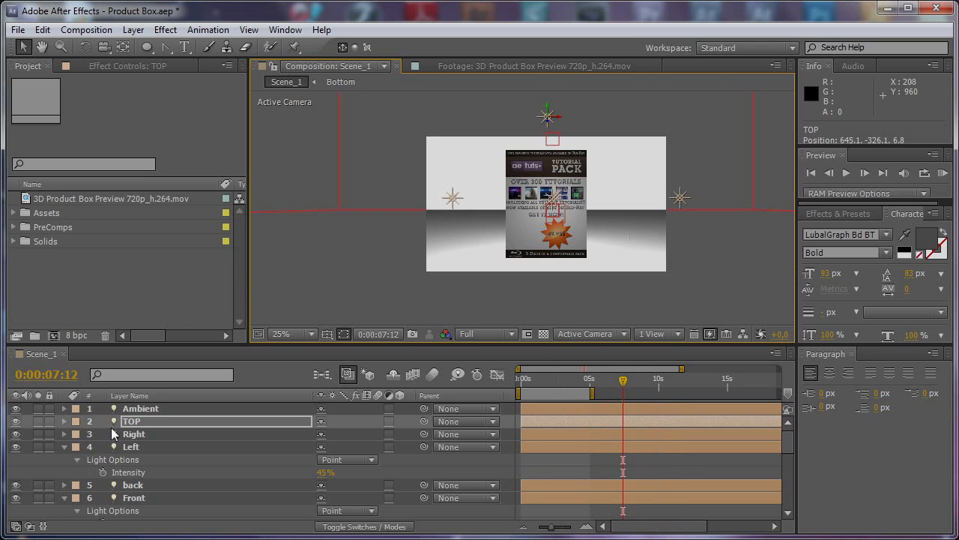
# Step: Review the opening shot of the 3D Product Box Preview footage and return to the Scene_1 composition
pyautogui.click(539, 66)
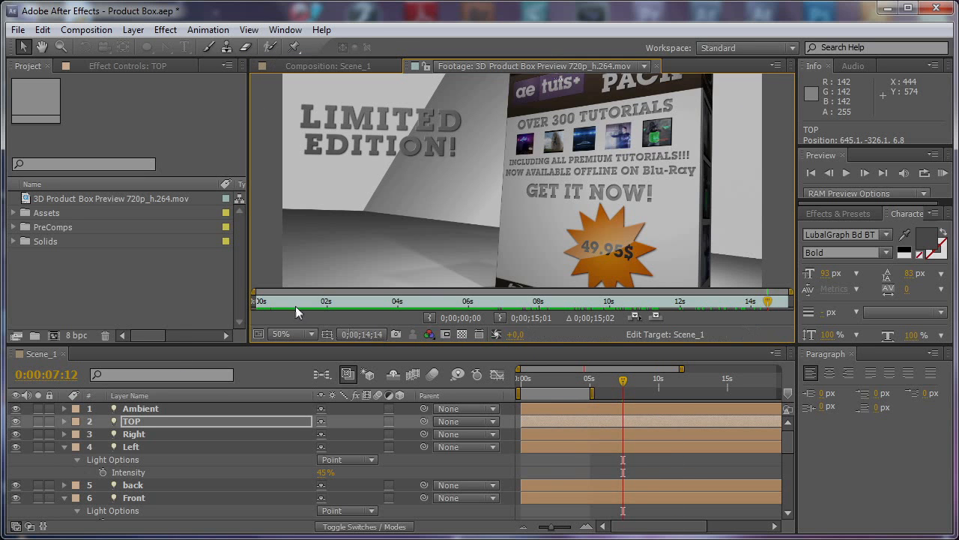
pyautogui.moveTo(293, 309); pyautogui.dragTo(254, 301)
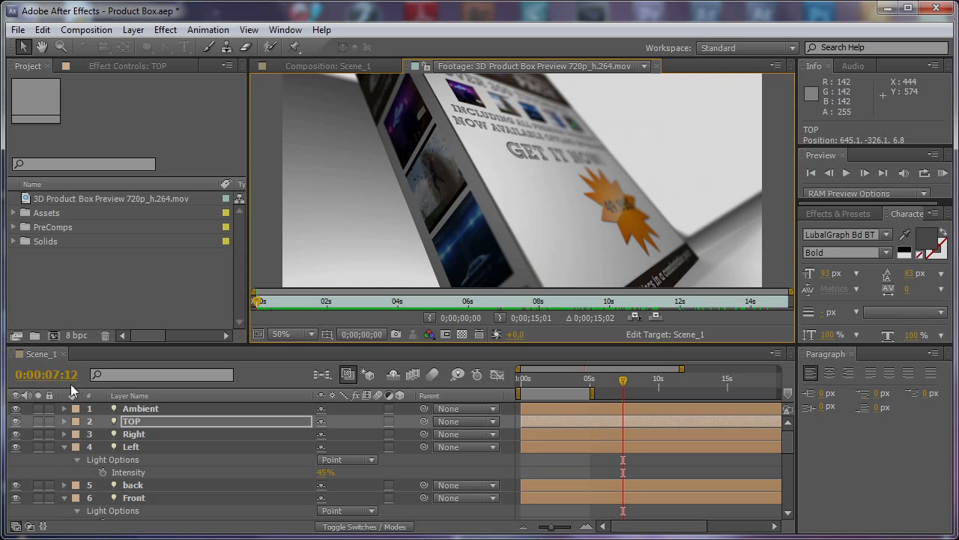
pyautogui.click(49, 365)
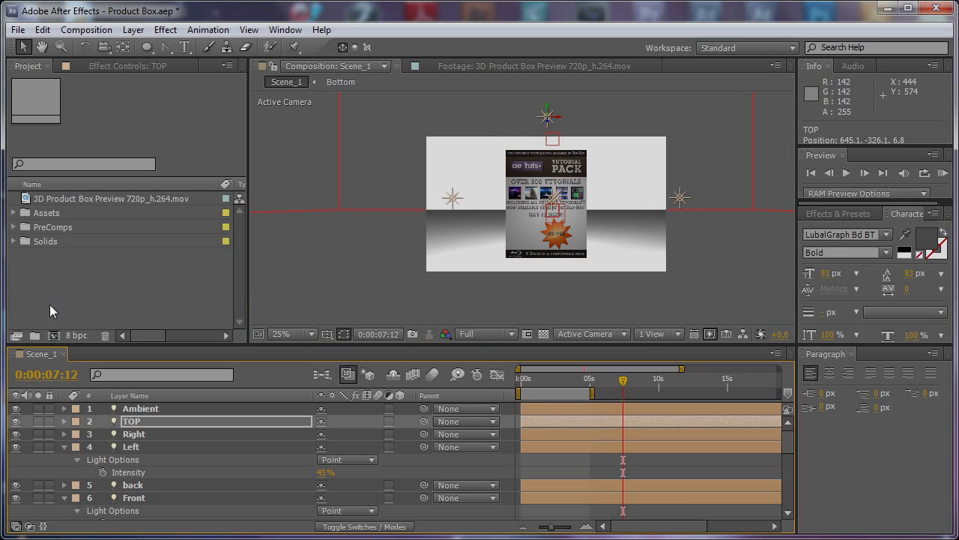
# Step: Duplicate the Scene_1 composition in the PreComps folder three times
pyautogui.click(14, 228)
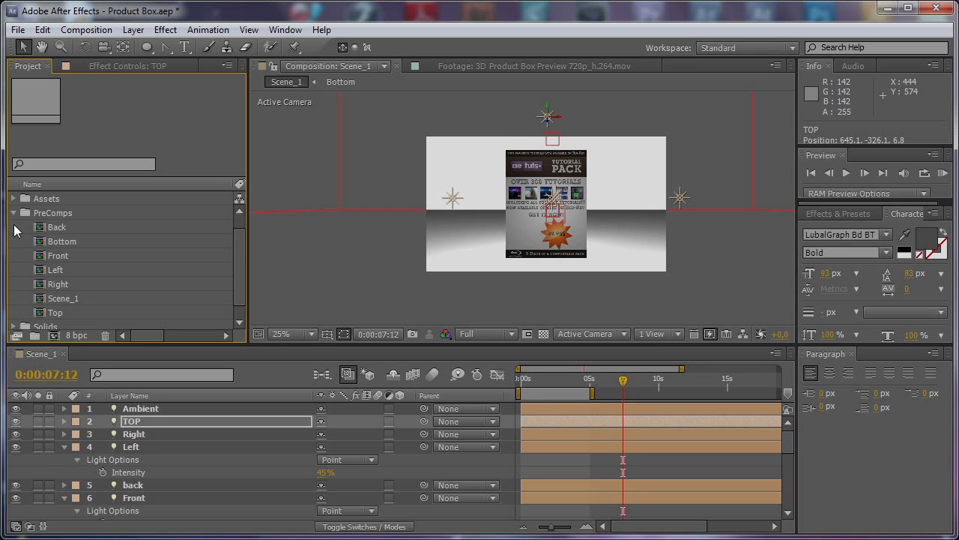
pyautogui.click(75, 297)
pyautogui.hotkey('ctrl', 'd')
pyautogui.hotkey('ctrl', 'd')
pyautogui.hotkey('ctrl', 'd')
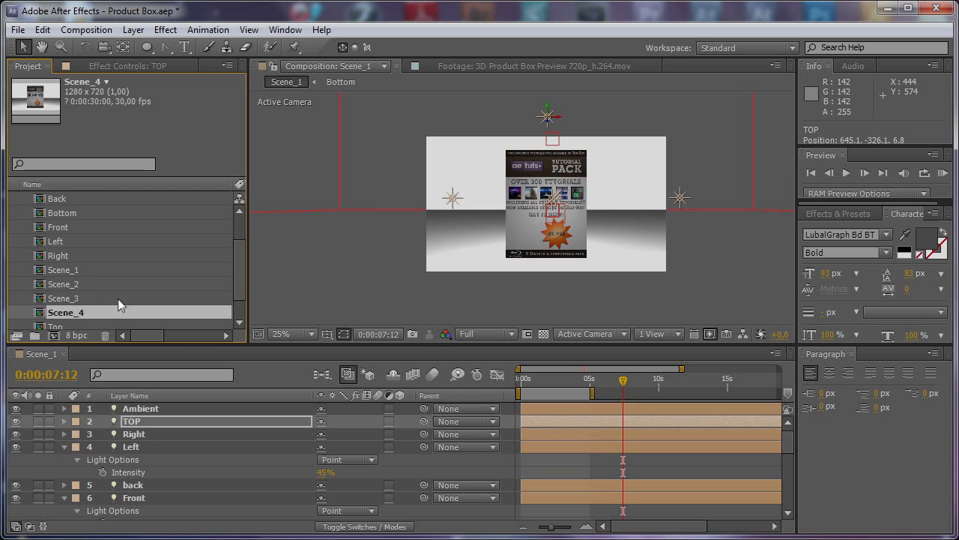
# Step: Open the Scene_2, Scene_3 and Scene_4 compositions and return to Scene_1
pyautogui.doubleClick(64, 285)
pyautogui.click(71, 297)
pyautogui.doubleClick(73, 300)
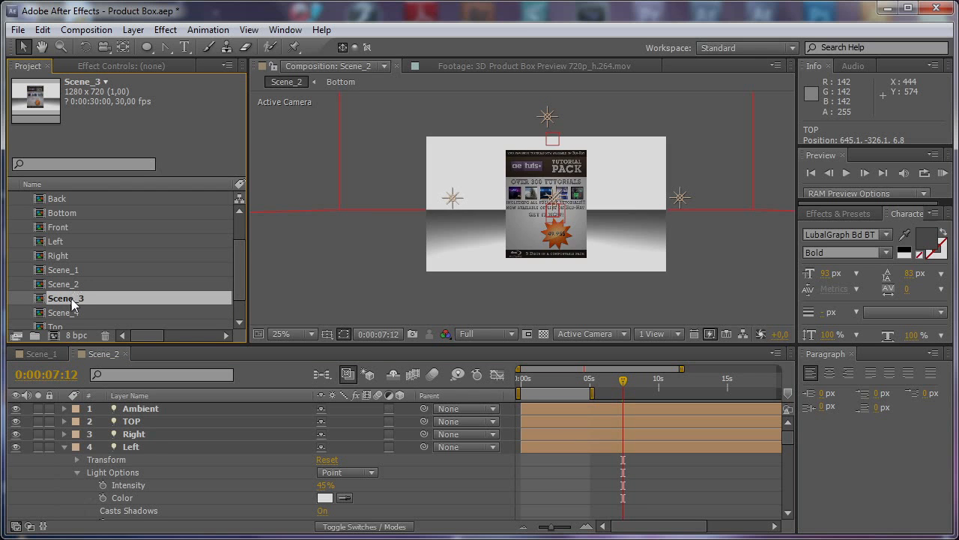
pyautogui.doubleClick(74, 312)
pyautogui.click(41, 353)
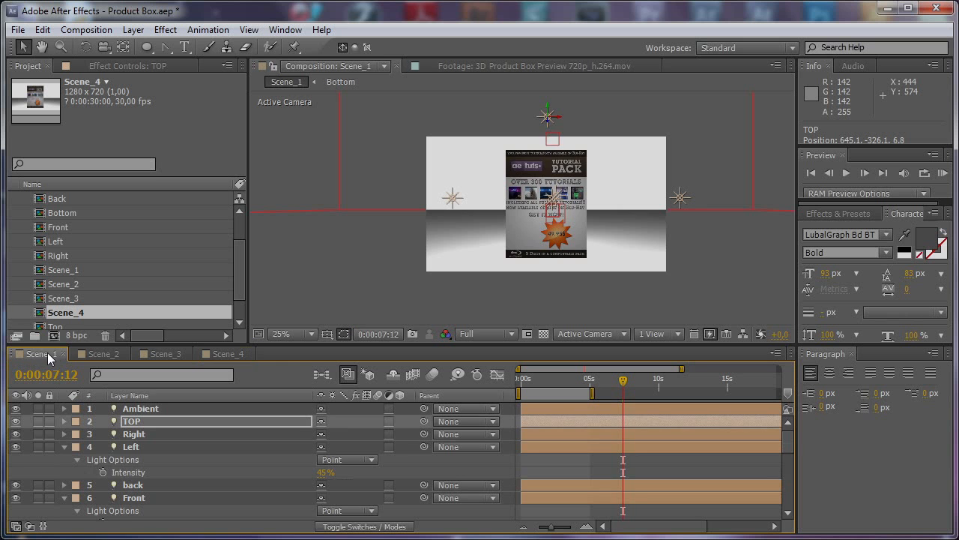
# Step: Collapse the properties of the Left and Front lights in an enlarged Scene_1 timeline
pyautogui.click(64, 447)
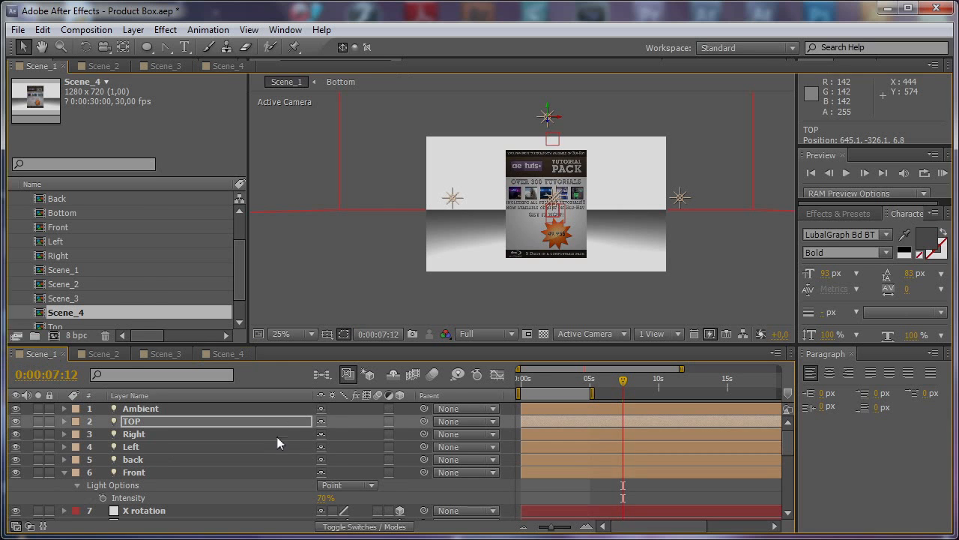
pyautogui.press('`')
pyautogui.click(64, 183)
# Step: Mark all six lights, BOX Control, the box sides, Null 6 and the floor layers in Scene_1 as shy and hide them
pyautogui.moveTo(201, 473); pyautogui.dragTo(154, 273)
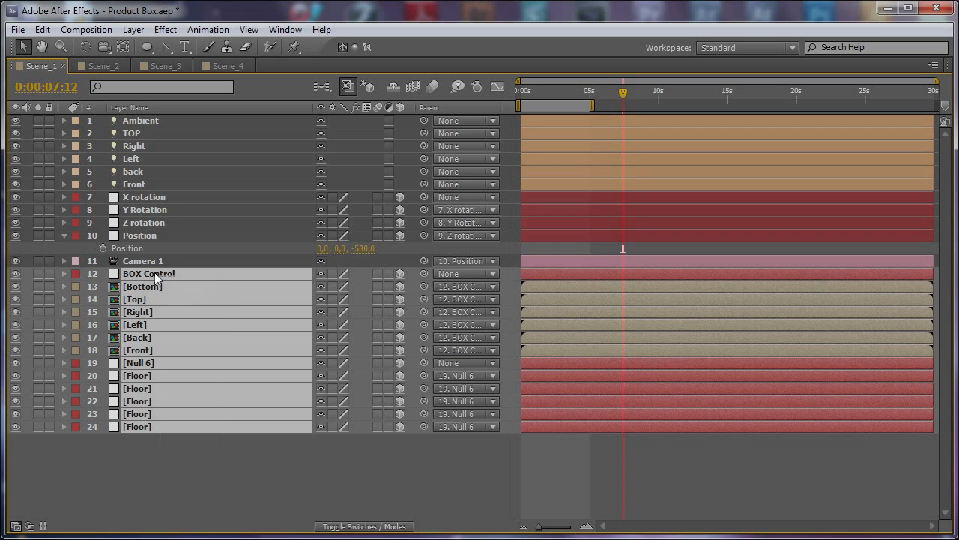
pyautogui.keyDown('ctrl'); pyautogui.click(144, 183); pyautogui.keyUp('ctrl')
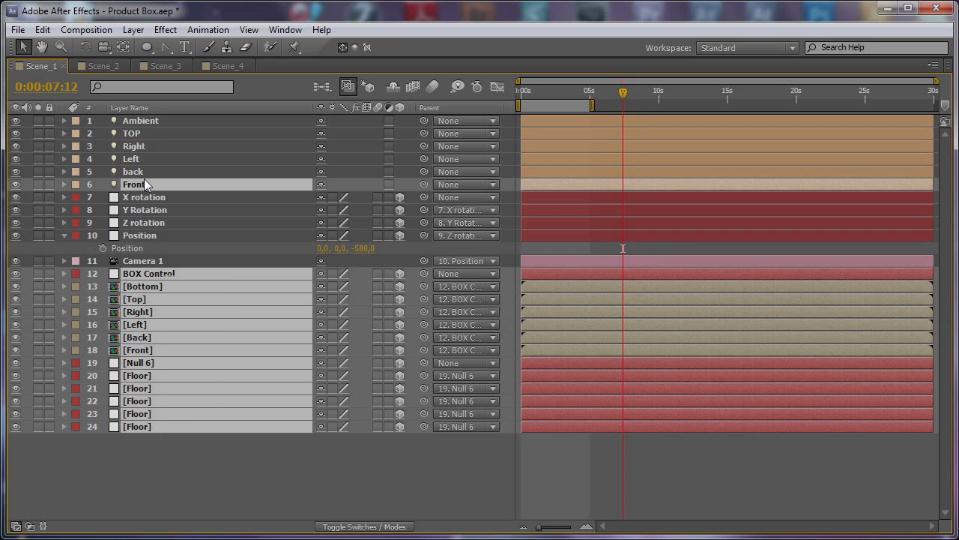
pyautogui.keyDown('ctrl'); pyautogui.click(146, 122); pyautogui.keyUp('ctrl')
pyautogui.keyDown('ctrl'); pyautogui.click(147, 134); pyautogui.keyUp('ctrl')
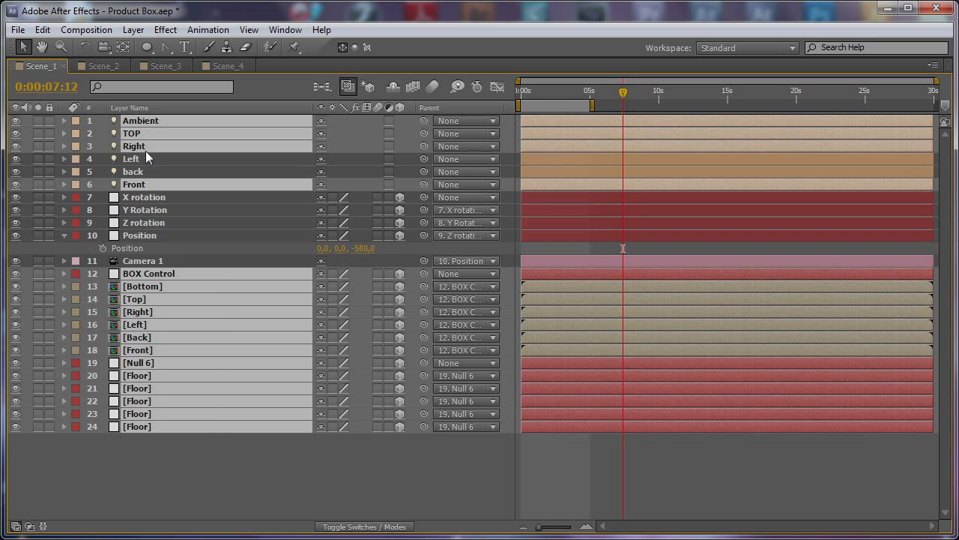
pyautogui.keyDown('ctrl'); pyautogui.click(144, 158); pyautogui.keyUp('ctrl')
pyautogui.keyDown('ctrl'); pyautogui.click(142, 148); pyautogui.keyUp('ctrl')
pyautogui.keyDown('ctrl'); pyautogui.click(143, 170); pyautogui.keyUp('ctrl')
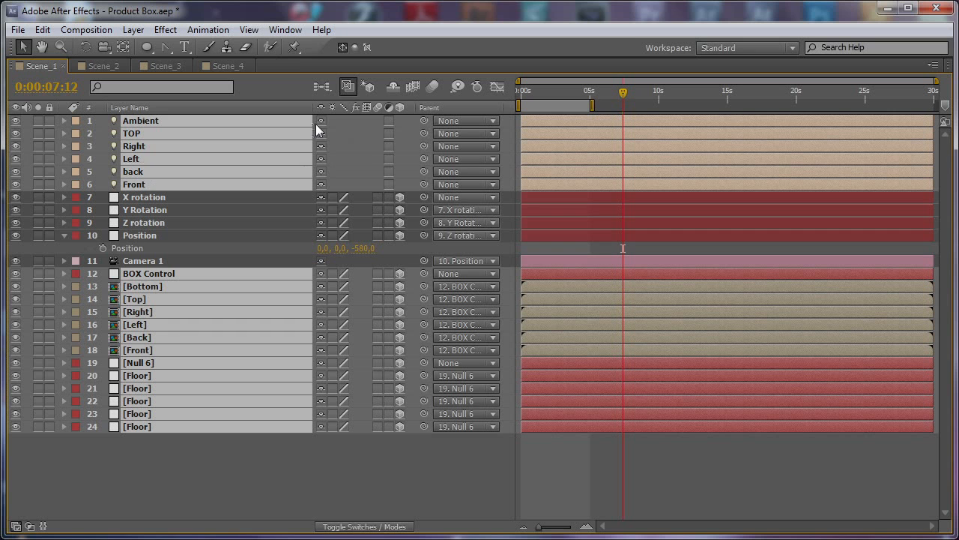
pyautogui.click(321, 121)
pyautogui.click(392, 87)
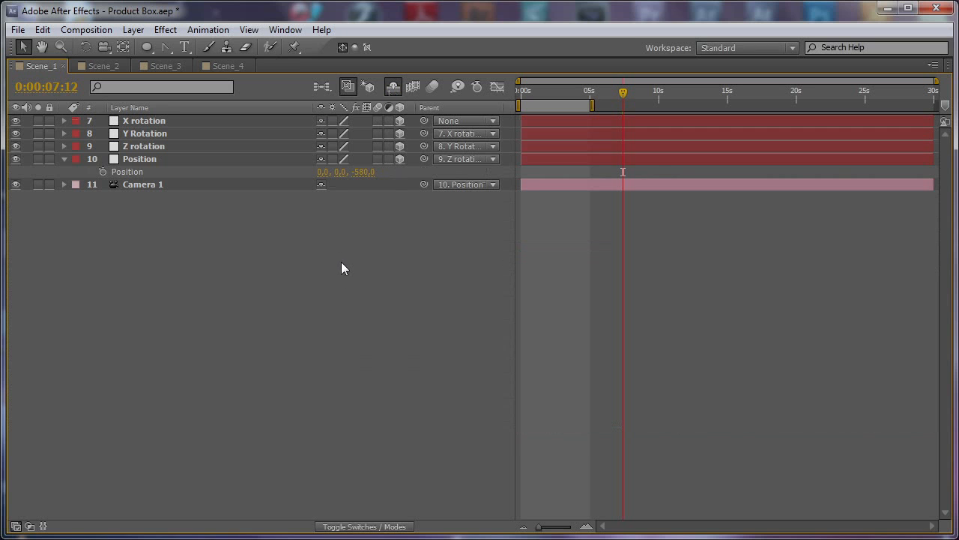
# Step: At time 0:00:00:00, set the Y Rotation null's Y rotation to 45° with the composition in view
pyautogui.click(172, 183)
pyautogui.click(159, 159)
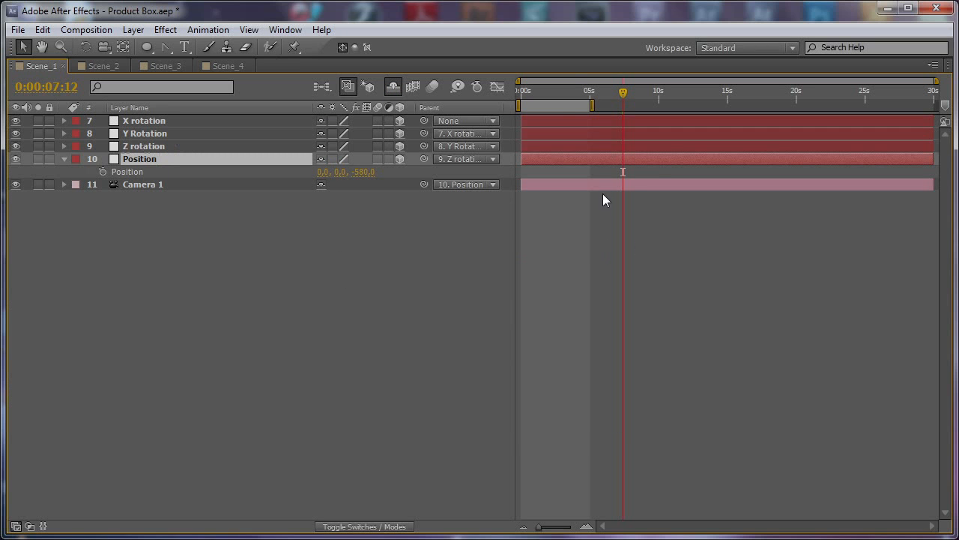
pyautogui.moveTo(566, 91); pyautogui.dragTo(520, 94)
pyautogui.press('`')
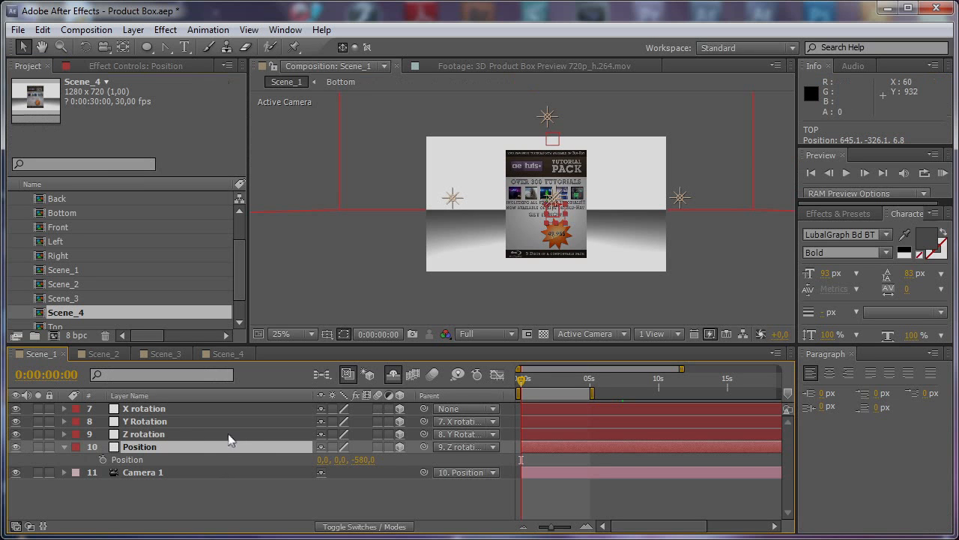
pyautogui.click(173, 433)
pyautogui.click(167, 422)
pyautogui.press('r')
pyautogui.moveTo(335, 460); pyautogui.dragTo(393, 460)
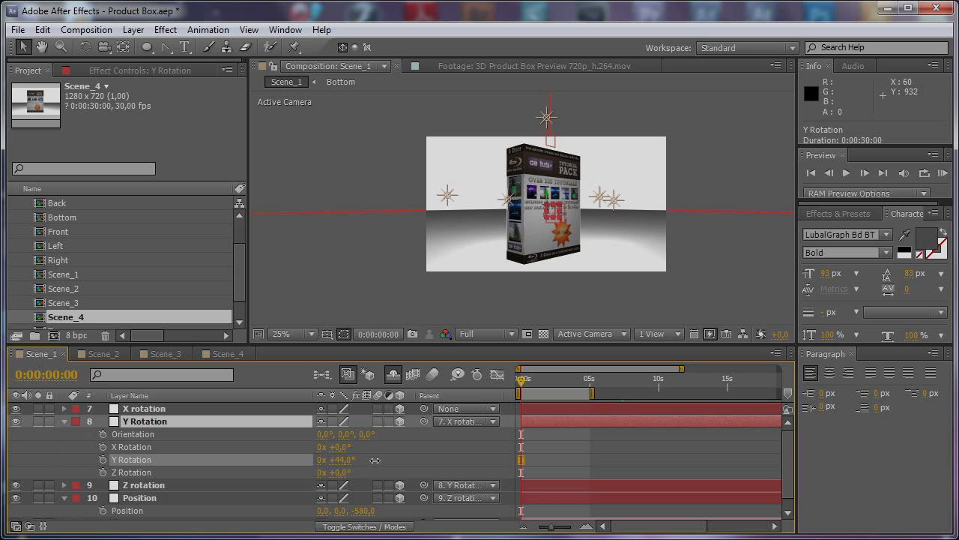
pyautogui.click(338, 460)
pyautogui.write('45')
pyautogui.press('Return')
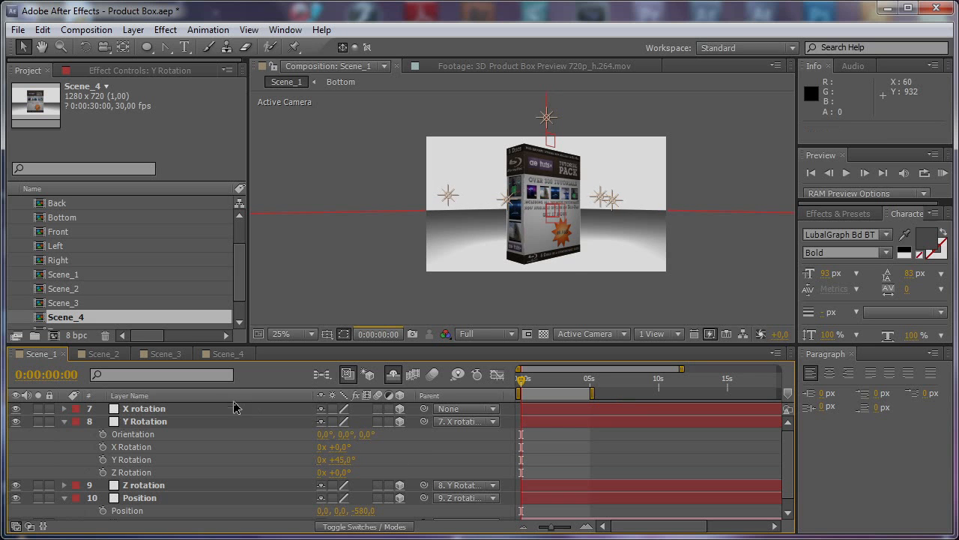
# Step: Set the X rotation null's X rotation to 10° and the Position null's Z position to 80
pyautogui.click(245, 410)
pyautogui.press('r')
pyautogui.moveTo(341, 434); pyautogui.dragTo(387, 471)
pyautogui.scroll(-3, 385, 488)
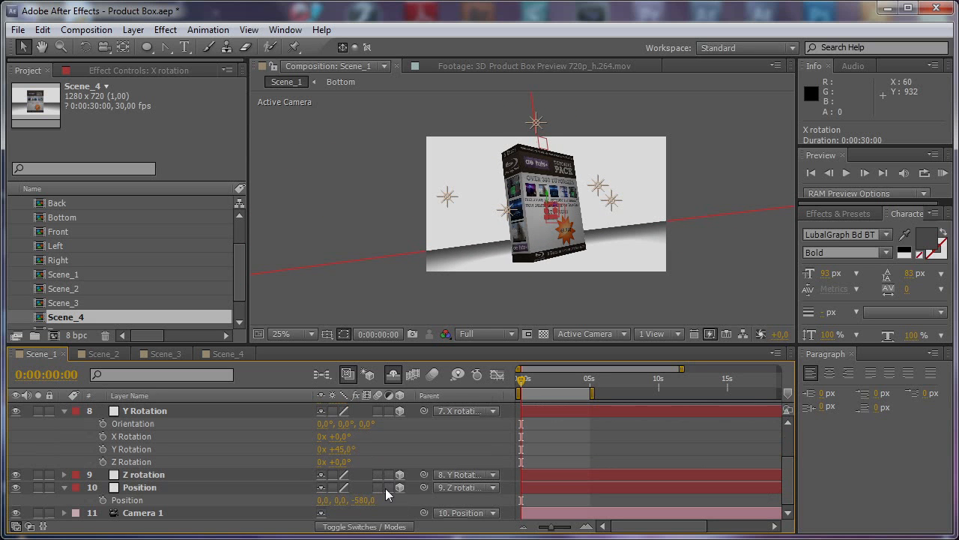
pyautogui.moveTo(365, 499); pyautogui.dragTo(415, 498)
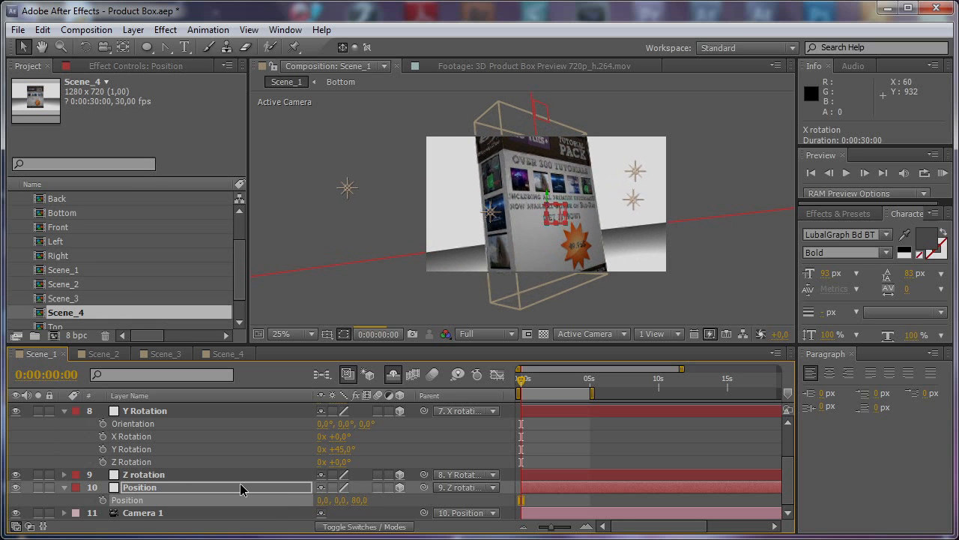
# Step: Set the Z rotation null's X rotation to 12° and move the Position null to 0, 120, 410
pyautogui.click(182, 476)
pyautogui.press('r')
pyautogui.moveTo(344, 500); pyautogui.dragTo(352, 500)
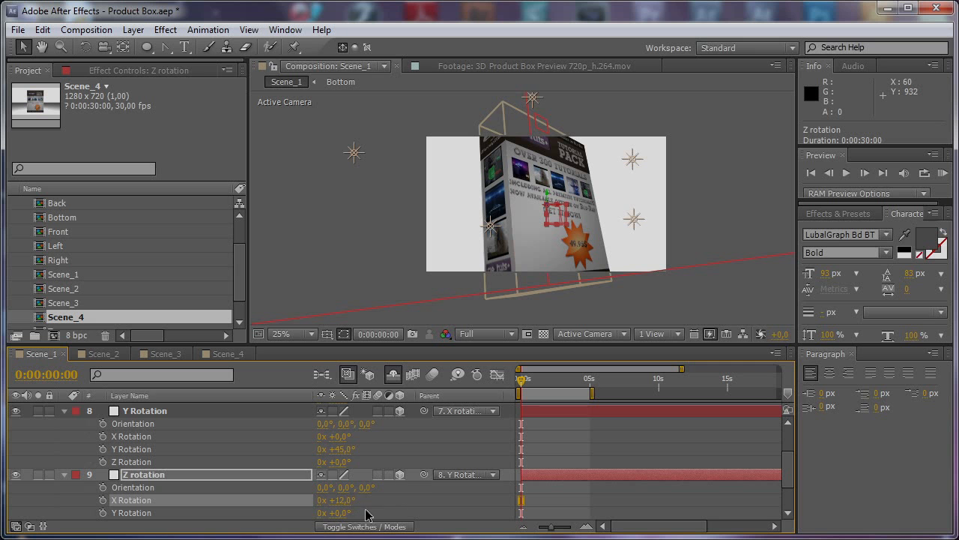
pyautogui.scroll(-1, 398, 491)
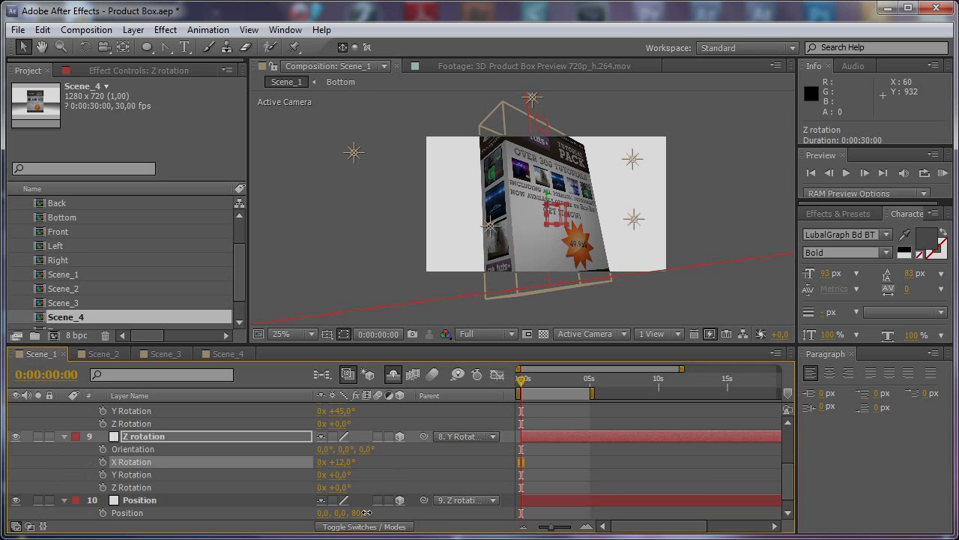
pyautogui.moveTo(362, 513); pyautogui.dragTo(411, 517)
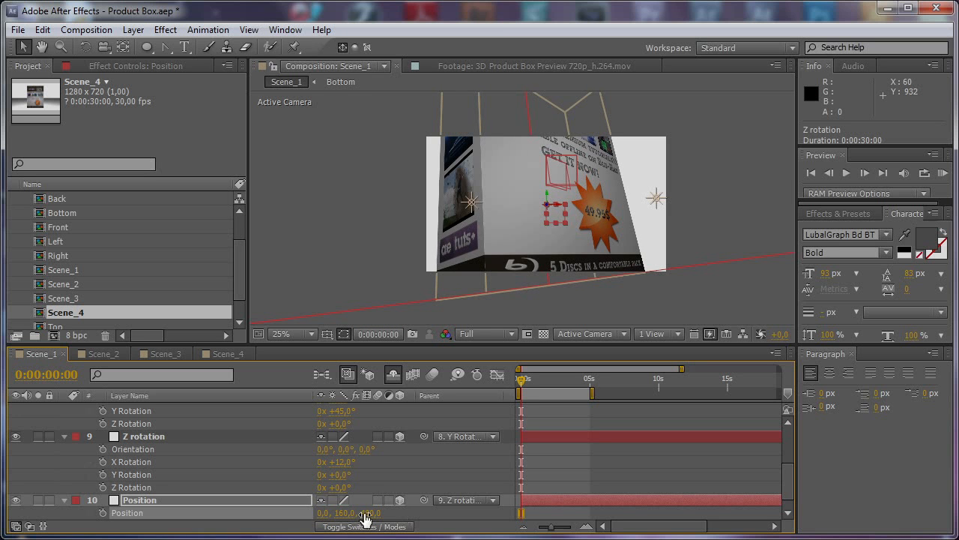
pyautogui.moveTo(347, 513); pyautogui.dragTo(374, 513)
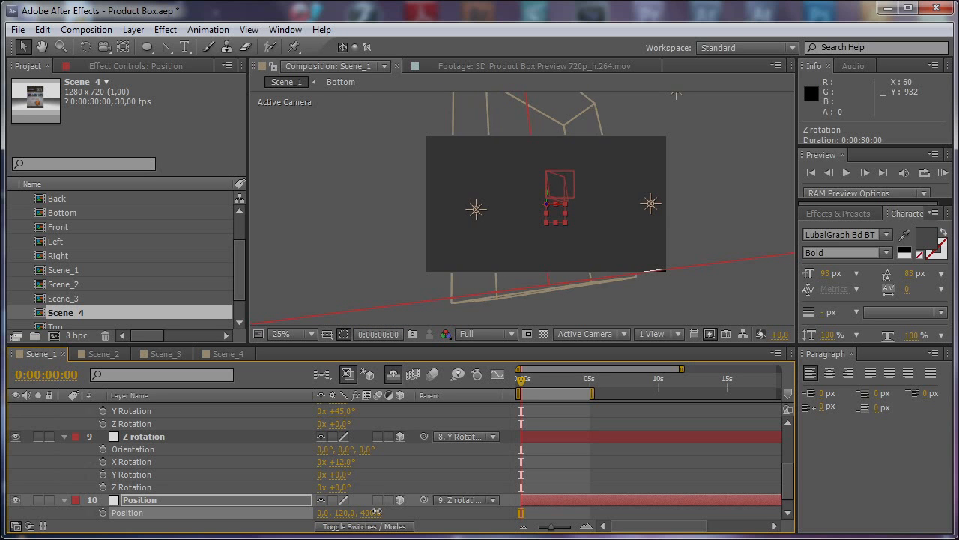
# Step: Refine the opening angle to 11° X rotation on the Z rotation null and 48° Y rotation on the Y Rotation null
pyautogui.moveTo(352, 464); pyautogui.dragTo(345, 464)
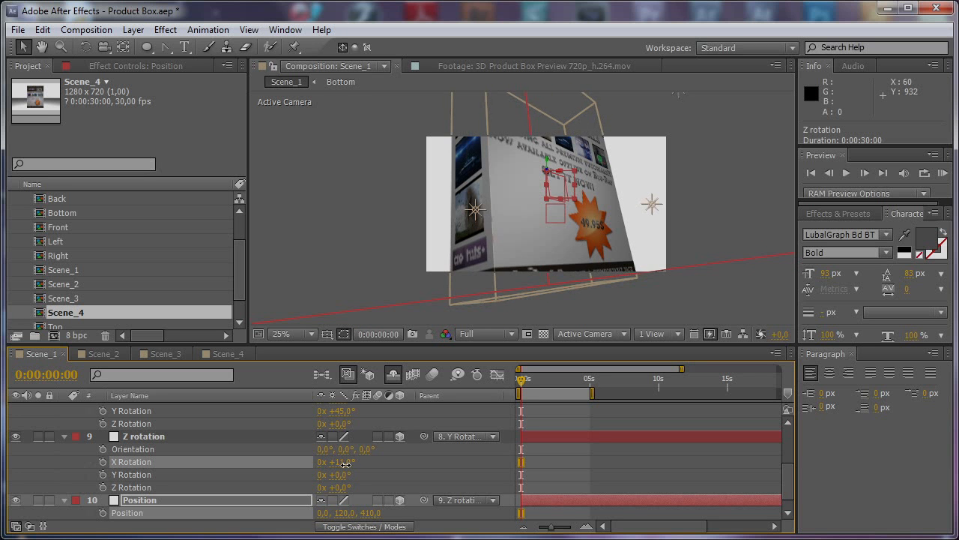
pyautogui.click(346, 464)
pyautogui.moveTo(347, 412); pyautogui.dragTo(352, 411)
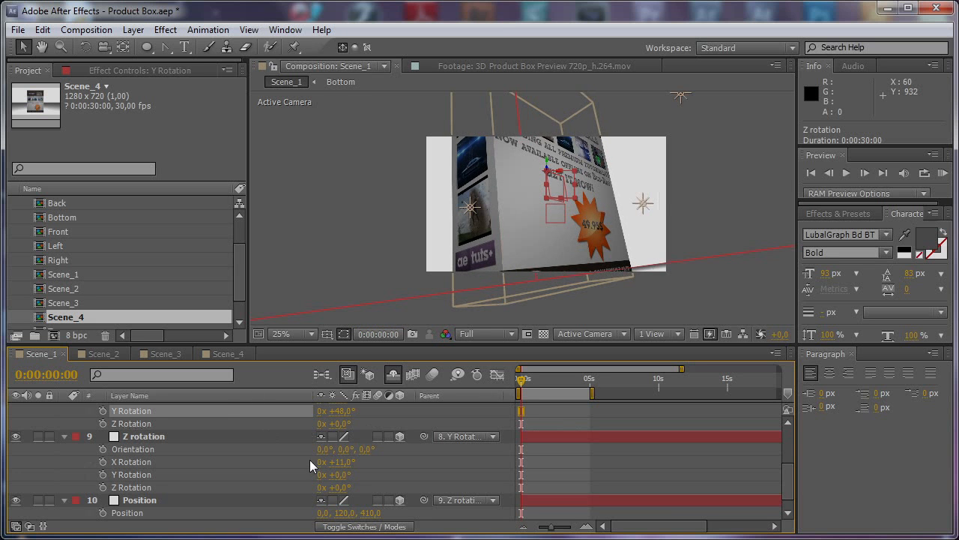
# Step: Add starting keyframes at 0:00:00:00 for the Z rotation null's X rotation, the Position null's position, and the Y and X nulls' own rotations
pyautogui.click(102, 462)
pyautogui.click(103, 514)
pyautogui.scroll(3, 108, 462)
pyautogui.click(108, 452)
pyautogui.scroll(3, 105, 444)
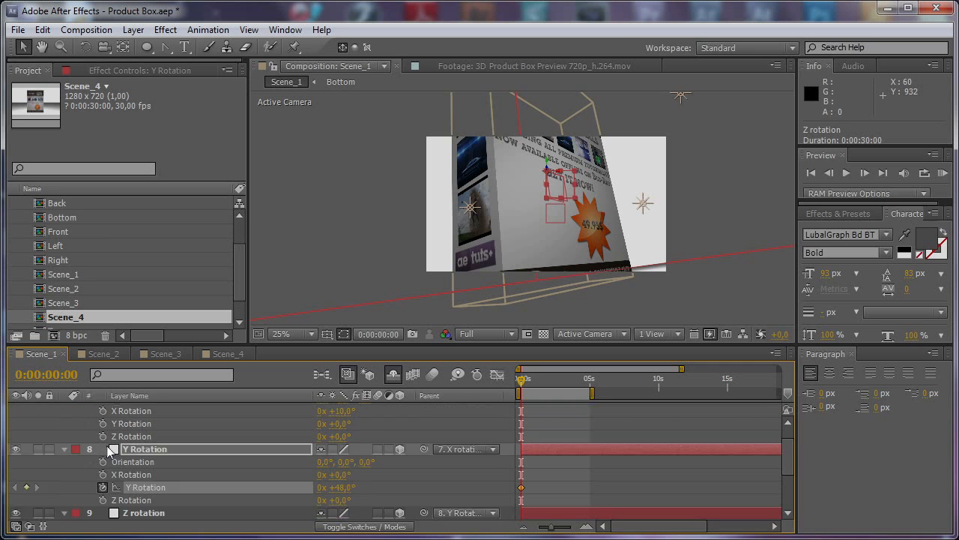
pyautogui.click(102, 434)
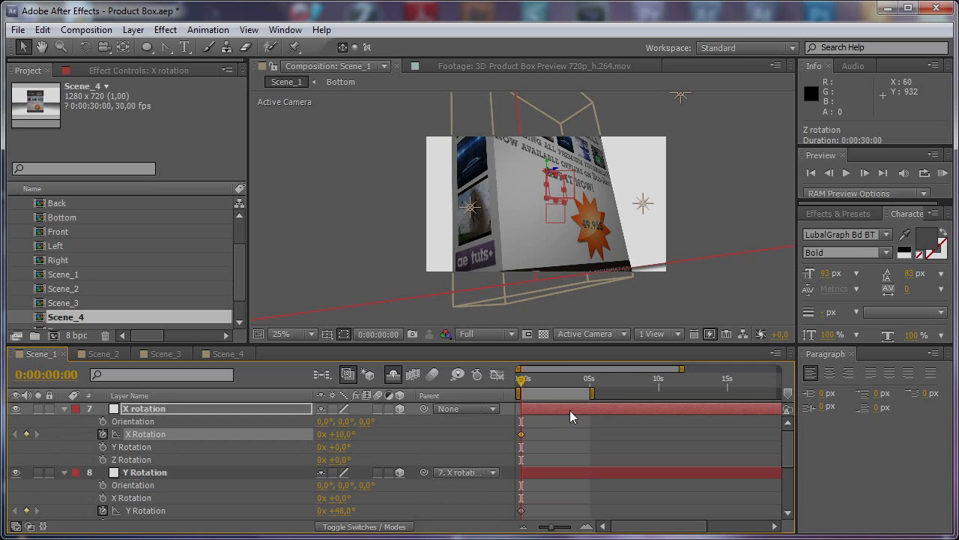
# Step: At 0:00:05:00, keyframe the Y Rotation null's Y rotation at -19° and the X rotation null's X rotation at 3°
pyautogui.moveTo(565, 383); pyautogui.dragTo(587, 388)
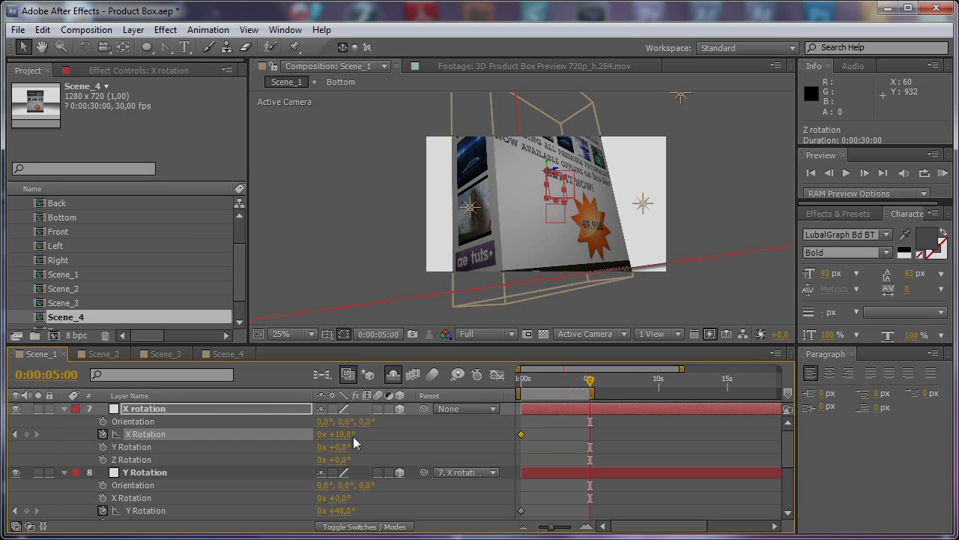
pyautogui.moveTo(338, 510); pyautogui.dragTo(290, 511)
pyautogui.moveTo(344, 434); pyautogui.dragTo(339, 437)
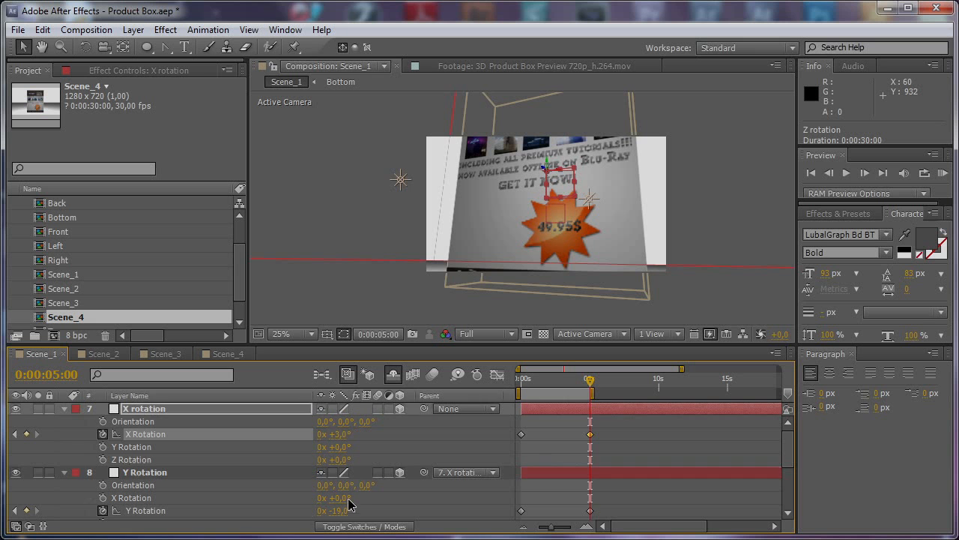
# Step: At 0:00:05:00, keyframe the Position null at 0, 70, 330 and the Z rotation null's X rotation at 0°
pyautogui.scroll(-3, 368, 486)
pyautogui.moveTo(371, 501); pyautogui.dragTo(337, 505)
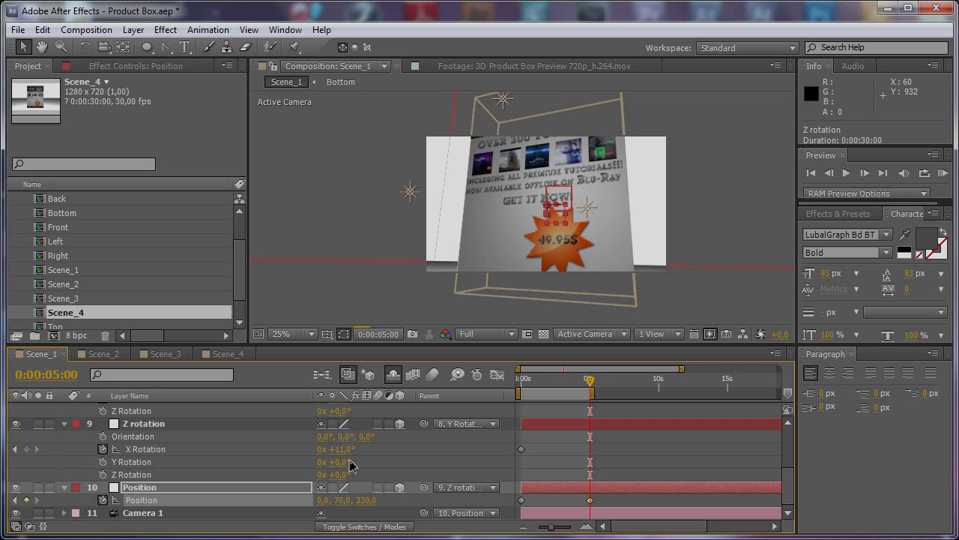
pyautogui.moveTo(341, 449); pyautogui.dragTo(338, 455)
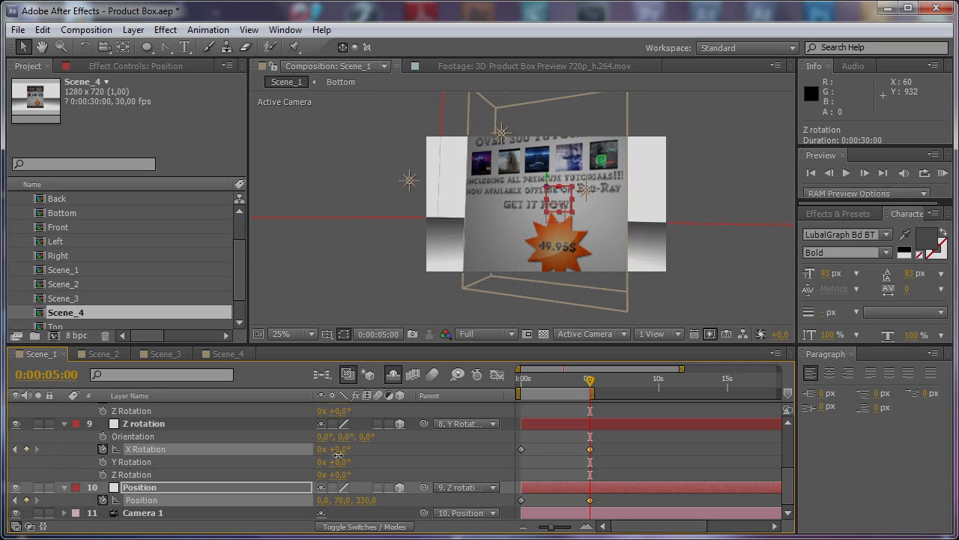
pyautogui.click(191, 425)
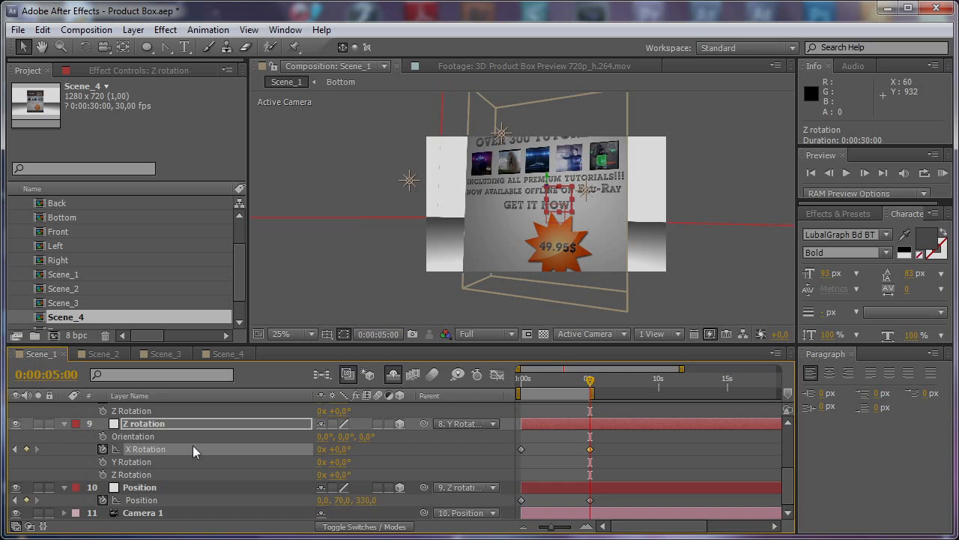
# Step: Reveal the shy layers, set the Front light's intensity to 80%, and hide the shy layers again
pyautogui.scroll(1, 193, 445)
pyautogui.click(391, 379)
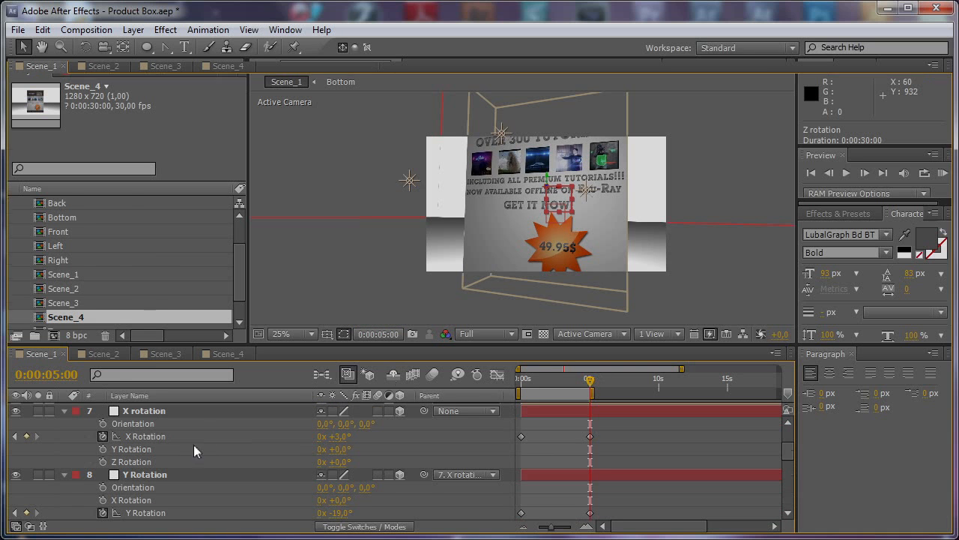
pyautogui.press('`')
pyautogui.click(167, 118)
pyautogui.press('t')
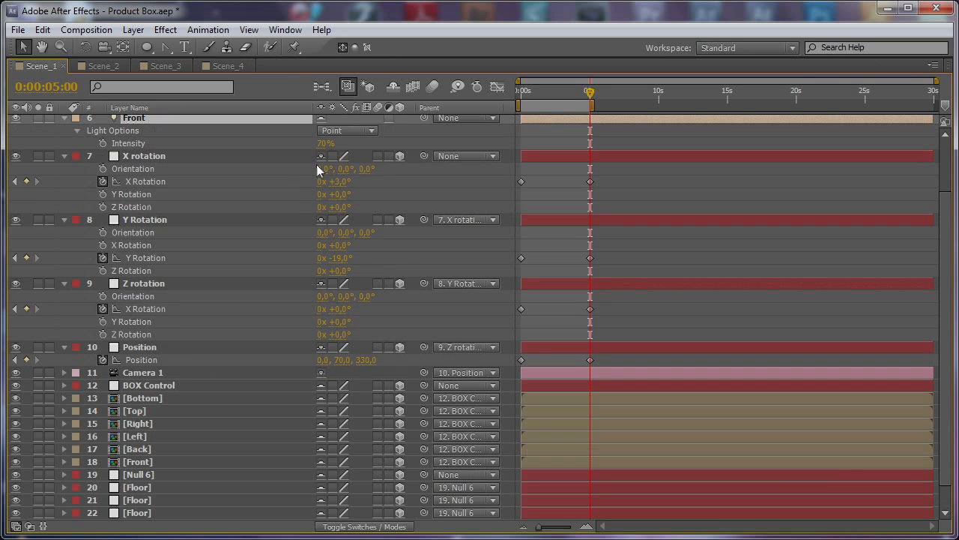
pyautogui.click(318, 149)
pyautogui.write('80')
pyautogui.press('Return')
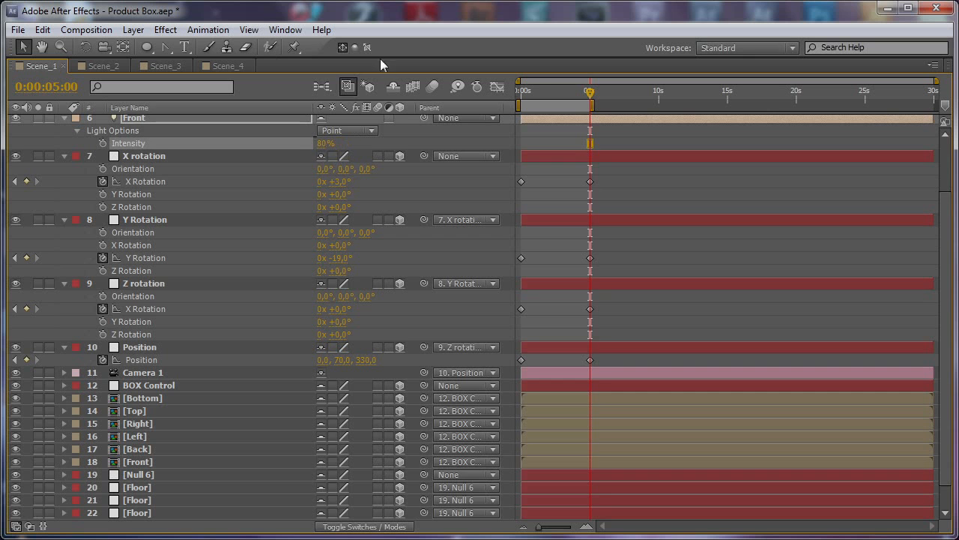
pyautogui.click(393, 87)
pyautogui.press('`')
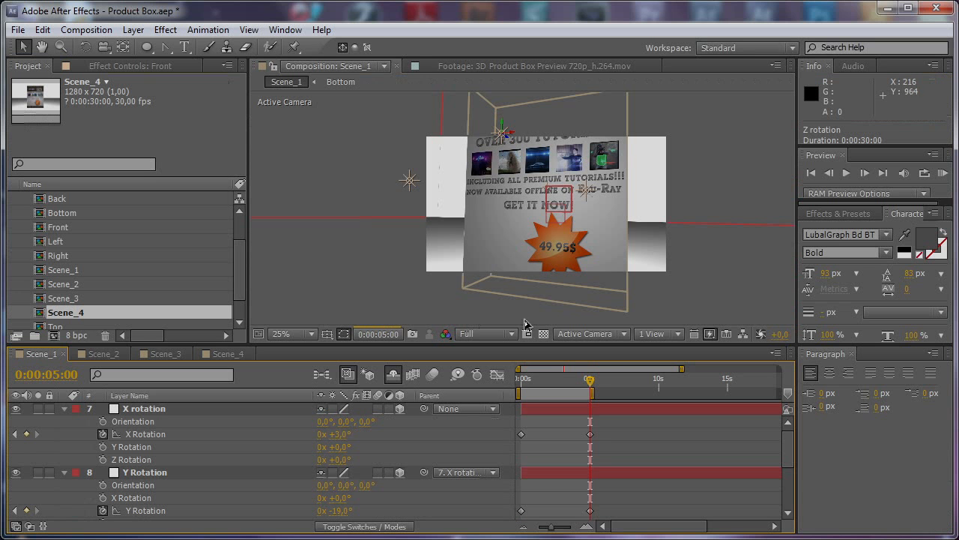
# Step: Collapse the properties of all visible null and camera layers in Scene_1 and clear the selection
pyautogui.moveTo(588, 387)
pyautogui.mouseDown()
pyautogui.moveTo(636, 386)
pyautogui.moveTo(528, 387)
pyautogui.moveTo(502, 400)
pyautogui.moveTo(592, 399)
pyautogui.mouseUp()
pyautogui.hotkey('ctrl', 'a')
pyautogui.click(64, 409)
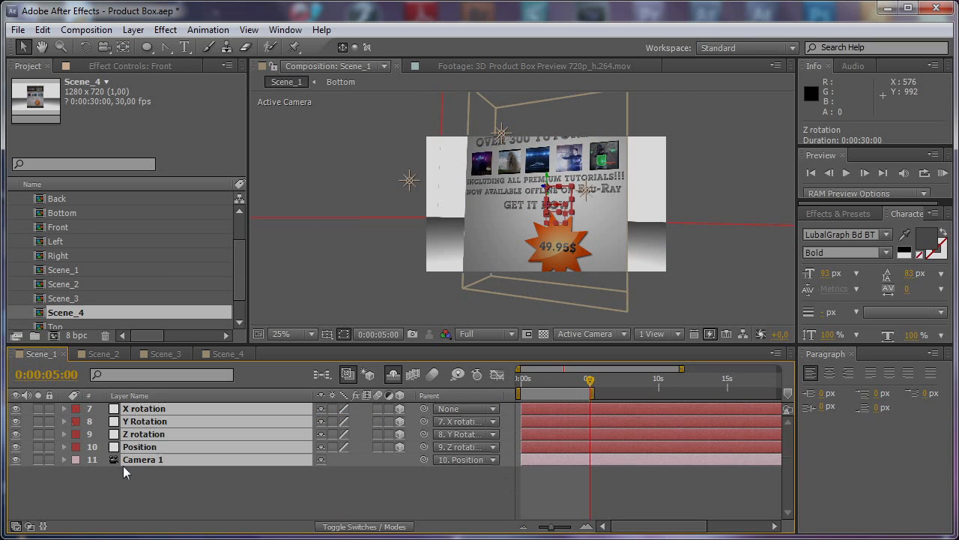
pyautogui.click(135, 487)
# Step: Open Scene_2, examine the preview footage's second shot up to 0:00:03:04, and return to the Scene_2 composition
pyautogui.click(105, 353)
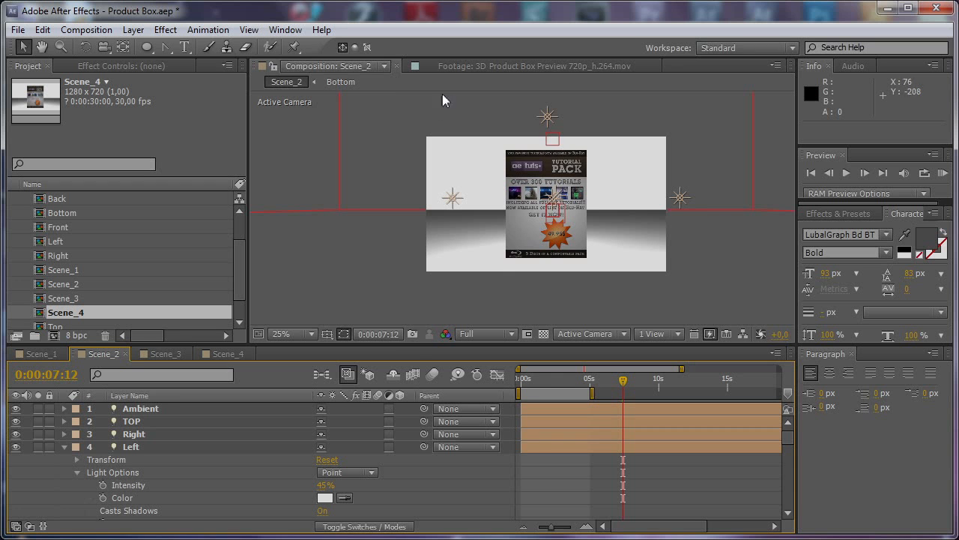
pyautogui.click(457, 68)
pyautogui.moveTo(258, 302); pyautogui.dragTo(368, 300)
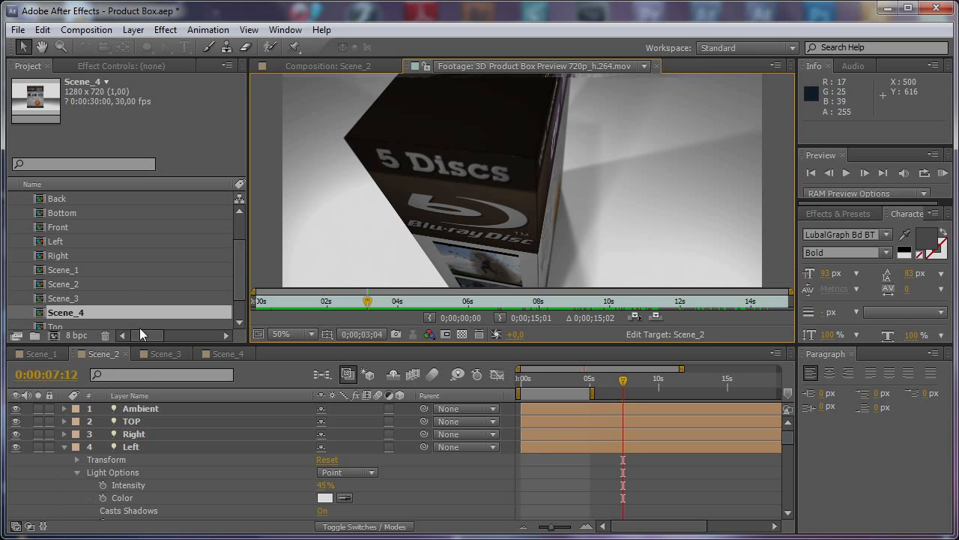
pyautogui.click(362, 65)
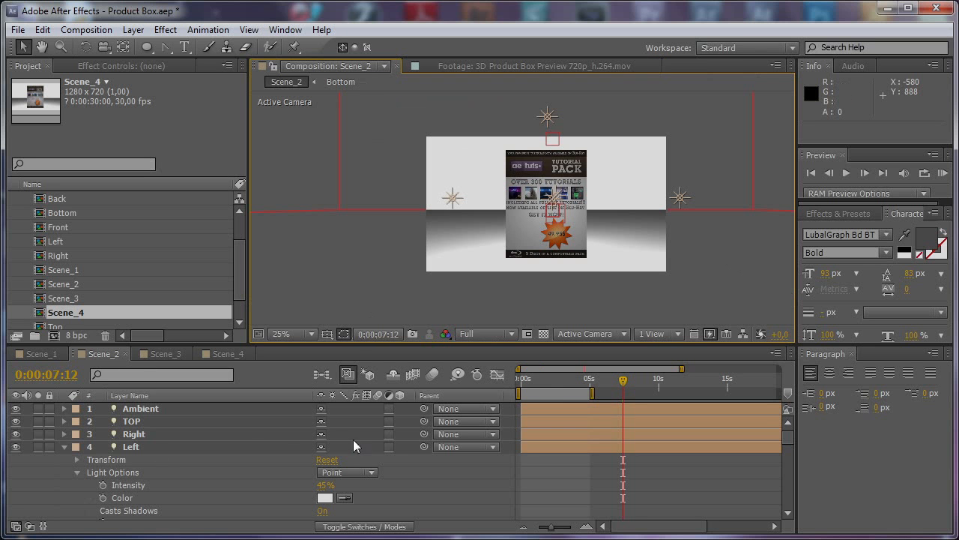
# Step: Mark the six lights from Ambient to Front in Scene_2 as shy and hide them in an enlarged timeline
pyautogui.click(210, 408)
pyautogui.press('`')
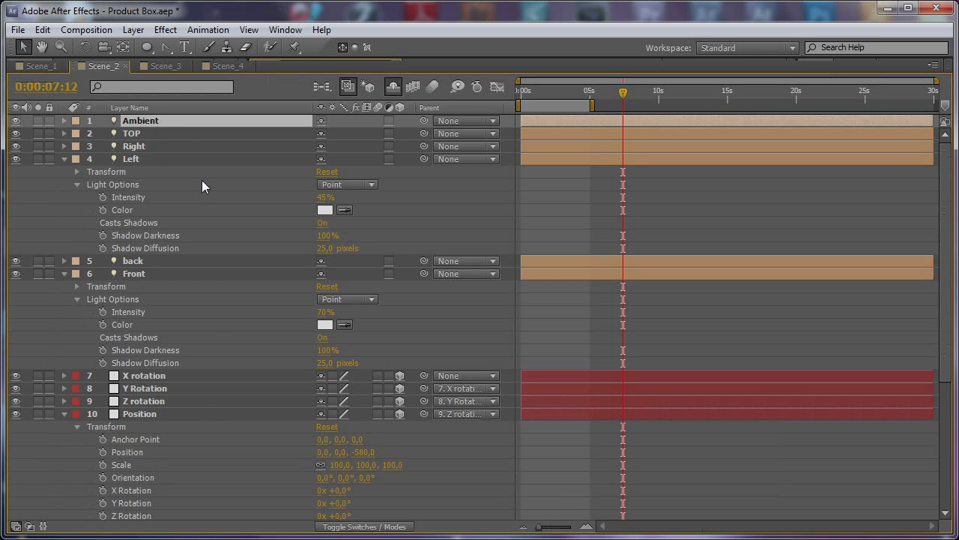
pyautogui.keyDown('shift'); pyautogui.click(144, 273); pyautogui.keyUp('shift')
pyautogui.click(321, 154)
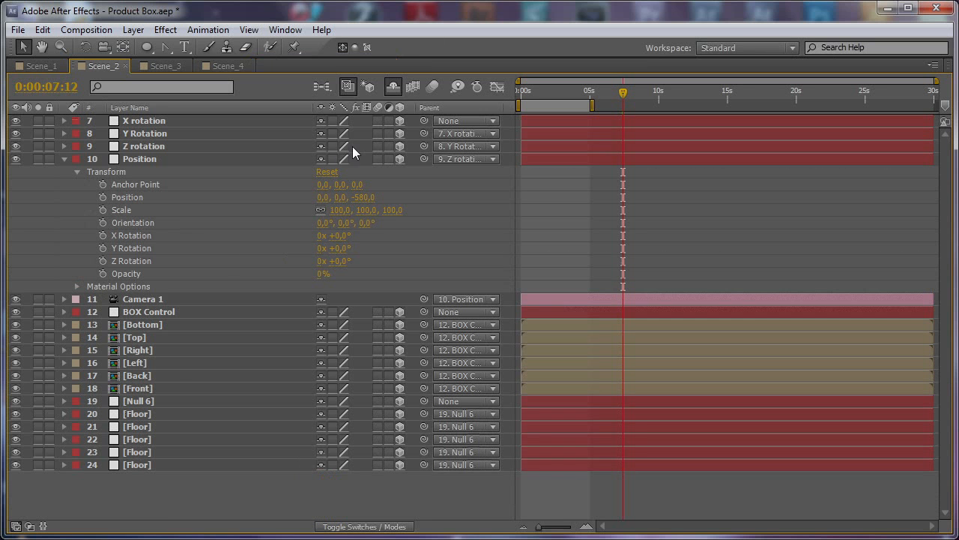
# Step: Mark the layers from BOX Control to the last Floor in Scene_2 as shy and restore the normal workspace layout
pyautogui.click(153, 308)
pyautogui.keyDown('shift'); pyautogui.click(159, 466); pyautogui.keyUp('shift')
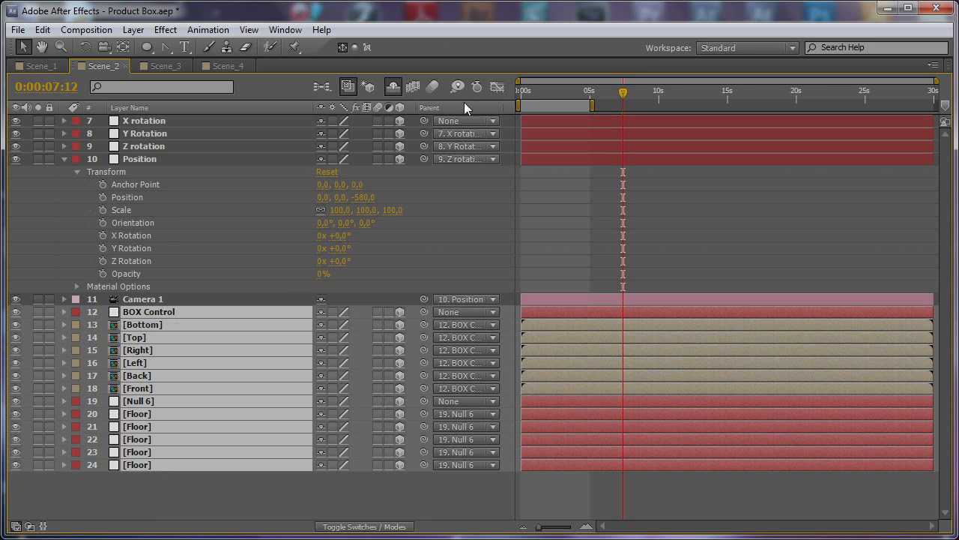
pyautogui.click(323, 311)
pyautogui.press('`')
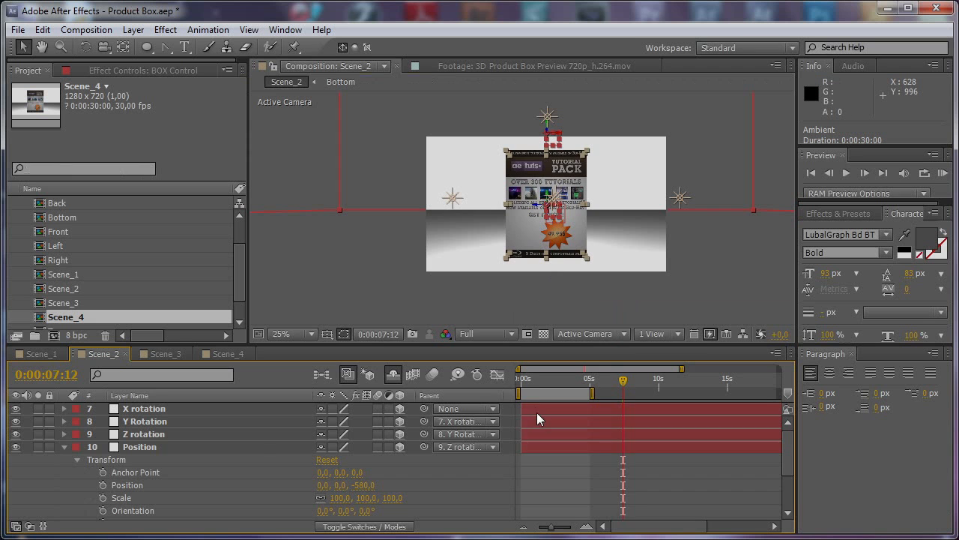
# Step: At the start of Scene_2, set the Position null's Z position to 350 and the Y Rotation null's Y Rotation to -79°
pyautogui.click(172, 450)
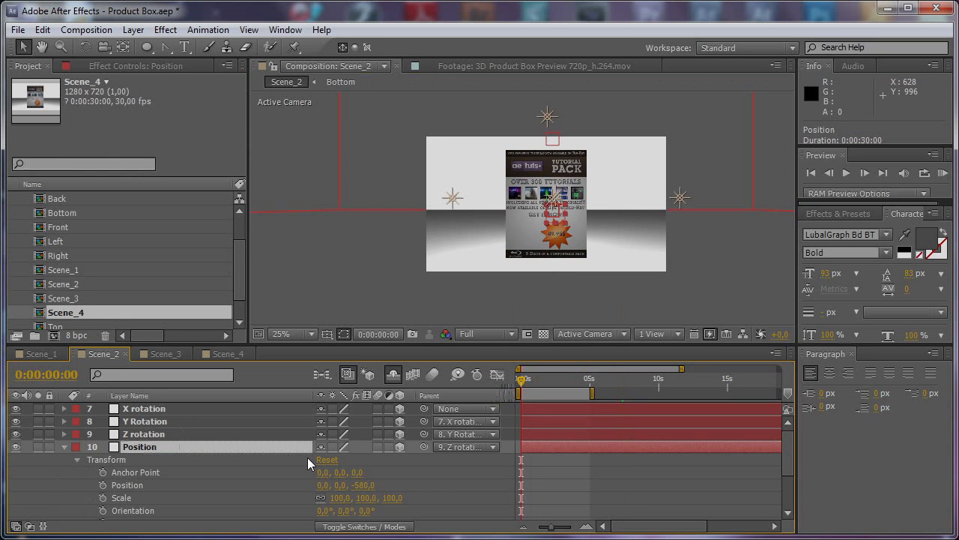
pyautogui.press('u')
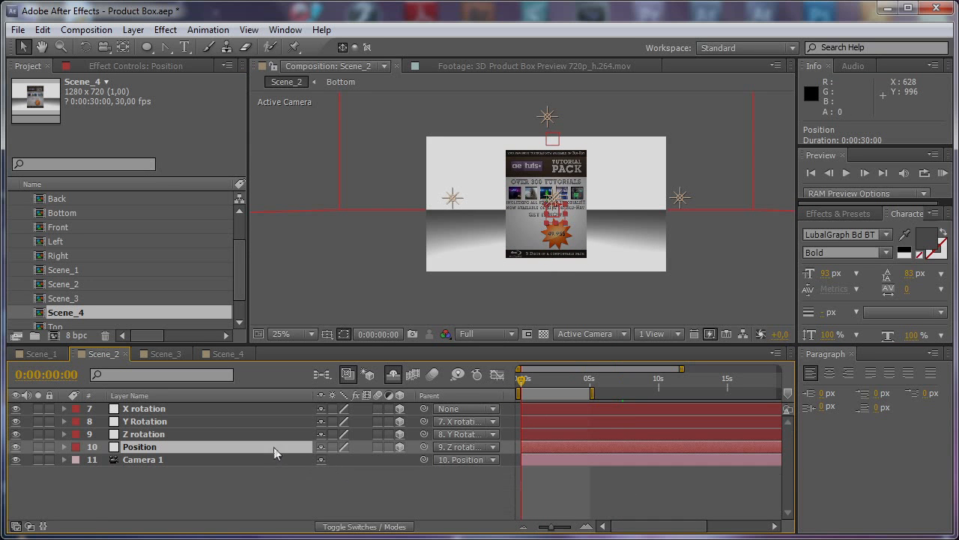
pyautogui.press('p')
pyautogui.moveTo(365, 459); pyautogui.dragTo(445, 465)
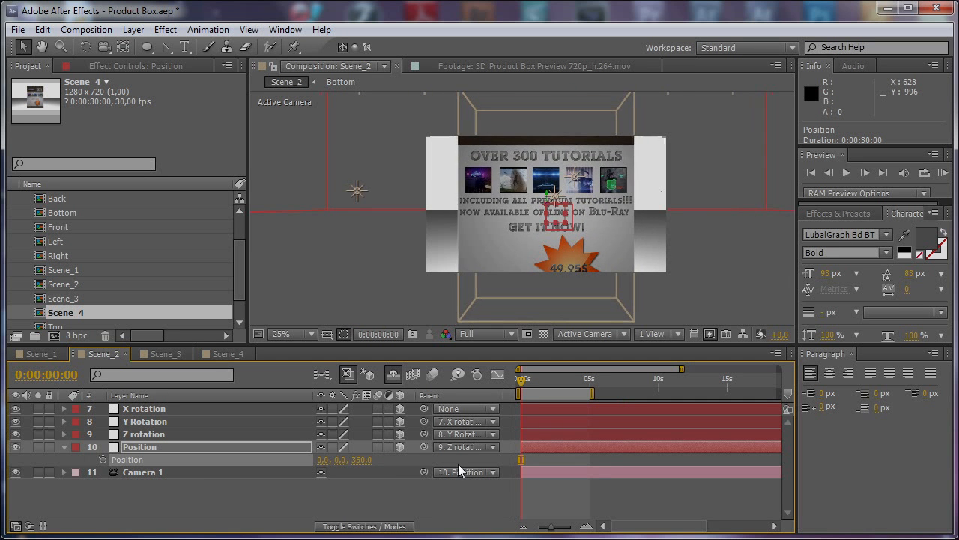
pyautogui.click(259, 421)
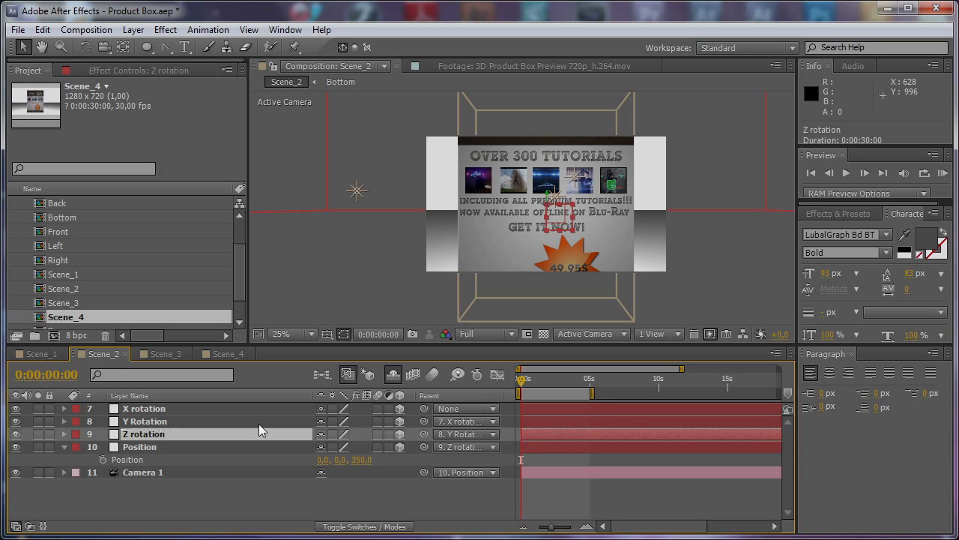
pyautogui.press('r')
pyautogui.moveTo(347, 460); pyautogui.dragTo(292, 464)
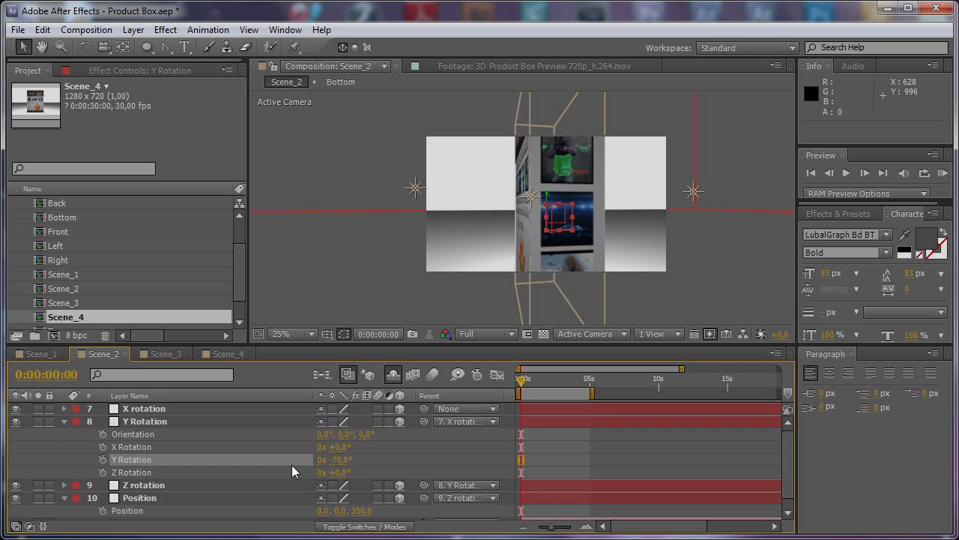
pyautogui.click(216, 410)
pyautogui.press('r')
pyautogui.moveTo(347, 435); pyautogui.dragTo(367, 435)
pyautogui.hotkey('ctrl', 'z')
pyautogui.moveTo(344, 498)
pyautogui.mouseDown()
pyautogui.moveTo(362, 497)
pyautogui.moveTo(345, 485)
pyautogui.moveTo(355, 486)
pyautogui.mouseUp()
pyautogui.hotkey('ctrl', 'z')
pyautogui.scroll(-1, 356, 503)
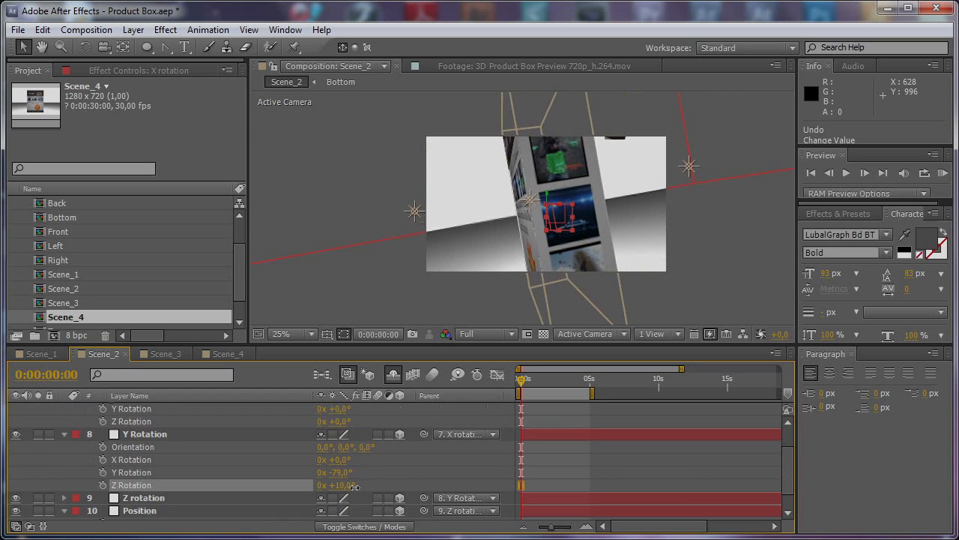
pyautogui.hotkey('ctrl', 'z')
# Step: Set the Z rotation null's X Rotation to -53° and its Y Rotation to +10° in Scene_2
pyautogui.click(222, 501)
pyautogui.press('r')
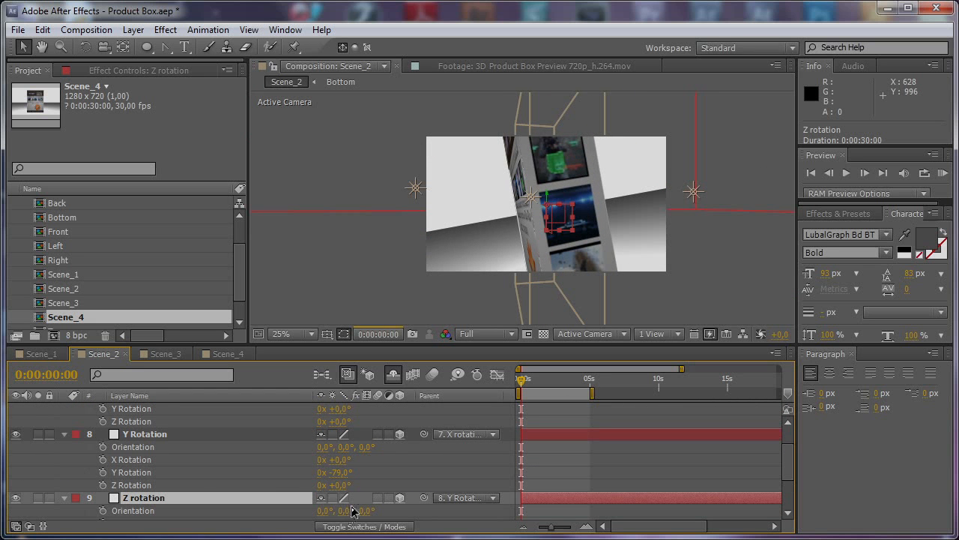
pyautogui.scroll(-1, 353, 509)
pyautogui.moveTo(339, 510)
pyautogui.mouseDown()
pyautogui.moveTo(350, 510)
pyautogui.moveTo(349, 488)
pyautogui.moveTo(315, 498)
pyautogui.moveTo(347, 498)
pyautogui.mouseUp()
pyautogui.hotkey('ctrl', 'z')
pyautogui.hotkey('ctrl', 'z')
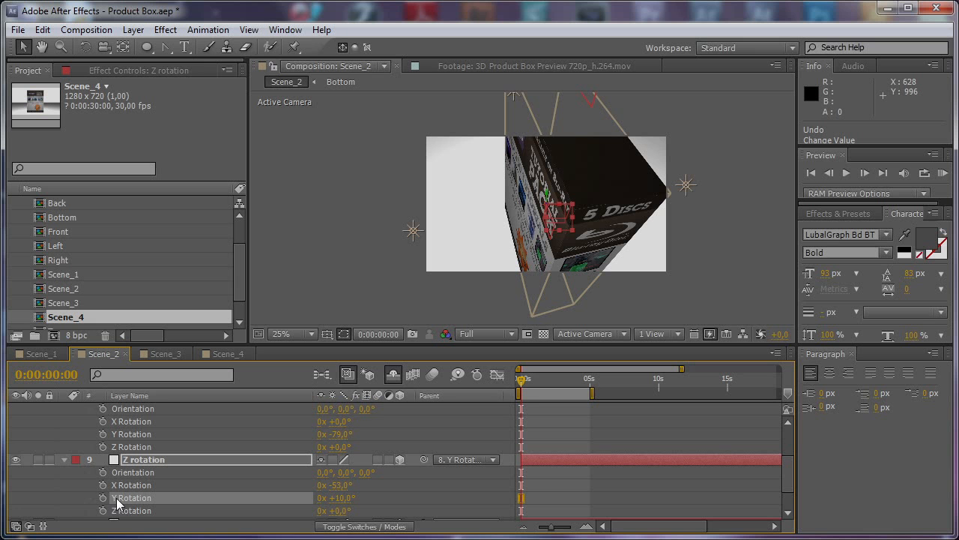
# Step: Set first-frame keyframes for the Z rotation null's X and Y Rotation, the Y Rotation null's Y Rotation and the Position null's Position
pyautogui.moveTo(102, 498); pyautogui.dragTo(98, 490)
pyautogui.click(103, 434)
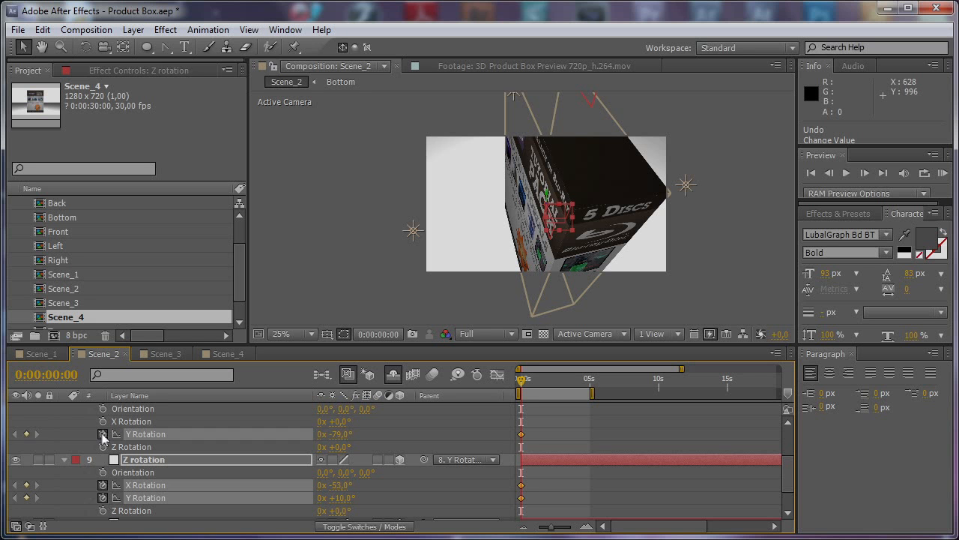
pyautogui.scroll(-2, 102, 437)
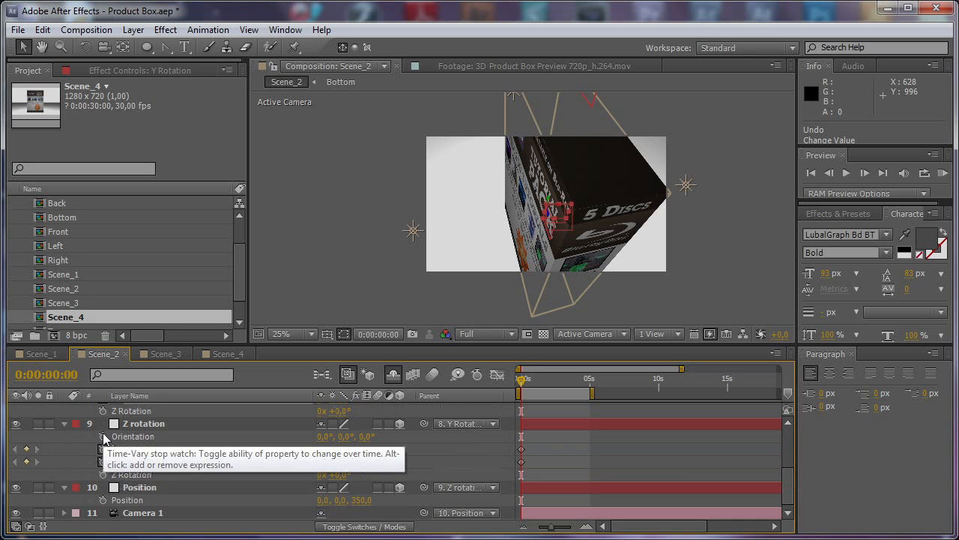
pyautogui.click(102, 500)
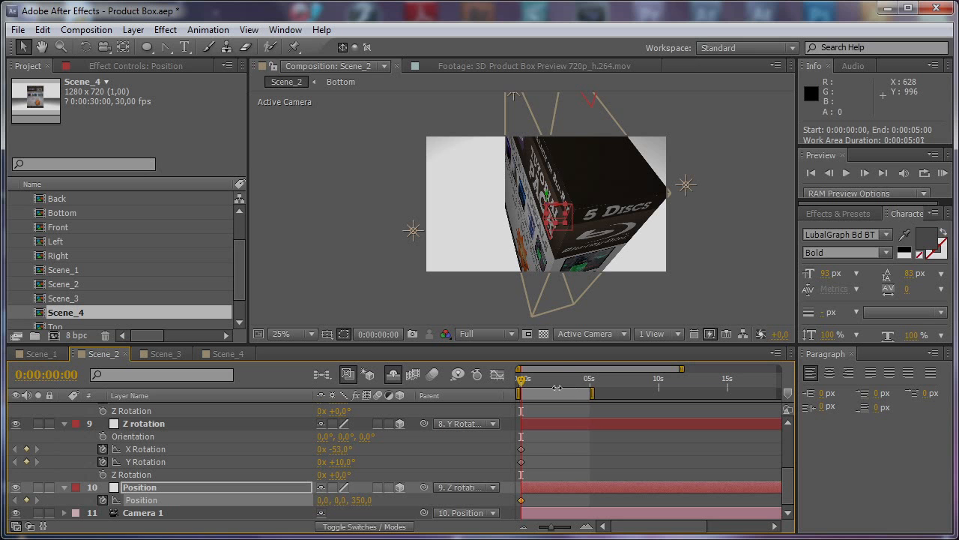
# Step: At 0:00:05:00, keyframe the Z rotation null's X Rotation at +21° and Y Rotation at +23°, adjust the Y Rotation null's Y Rotation, and scrub the result
pyautogui.moveTo(344, 465)
pyautogui.mouseDown()
pyautogui.moveTo(334, 463)
pyautogui.moveTo(347, 464)
pyautogui.moveTo(345, 450)
pyautogui.moveTo(394, 447)
pyautogui.moveTo(338, 450)
pyautogui.moveTo(350, 462)
pyautogui.moveTo(336, 462)
pyautogui.moveTo(353, 463)
pyautogui.mouseUp()
pyautogui.moveTo(340, 499); pyautogui.dragTo(349, 500)
pyautogui.scroll(4, 354, 454)
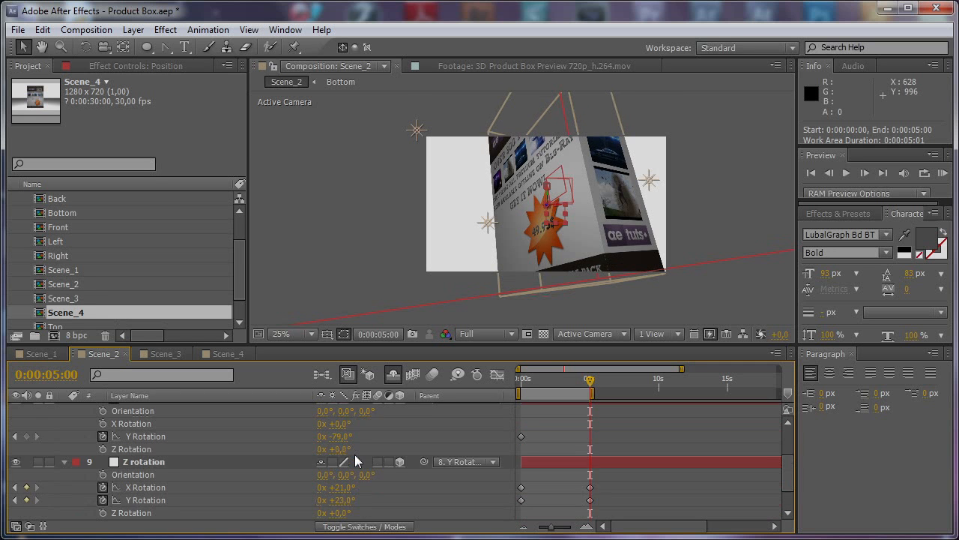
pyautogui.moveTo(339, 510); pyautogui.dragTo(350, 510)
pyautogui.moveTo(585, 386)
pyautogui.mouseDown()
pyautogui.moveTo(525, 393)
pyautogui.moveTo(589, 391)
pyautogui.mouseUp()
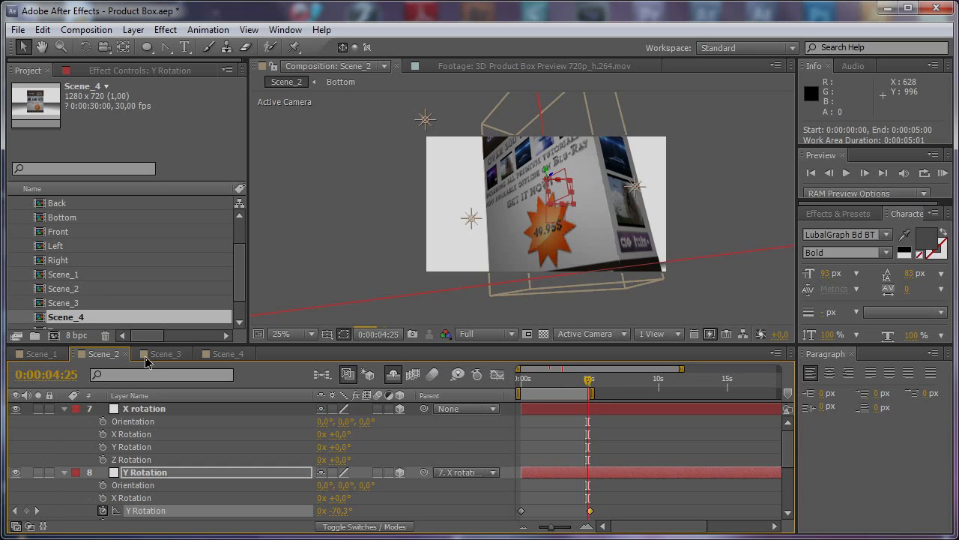
# Step: Open Scene_3 in an enlarged timeline and collapse the properties of the Left, Front and Position layers
pyautogui.click(162, 353)
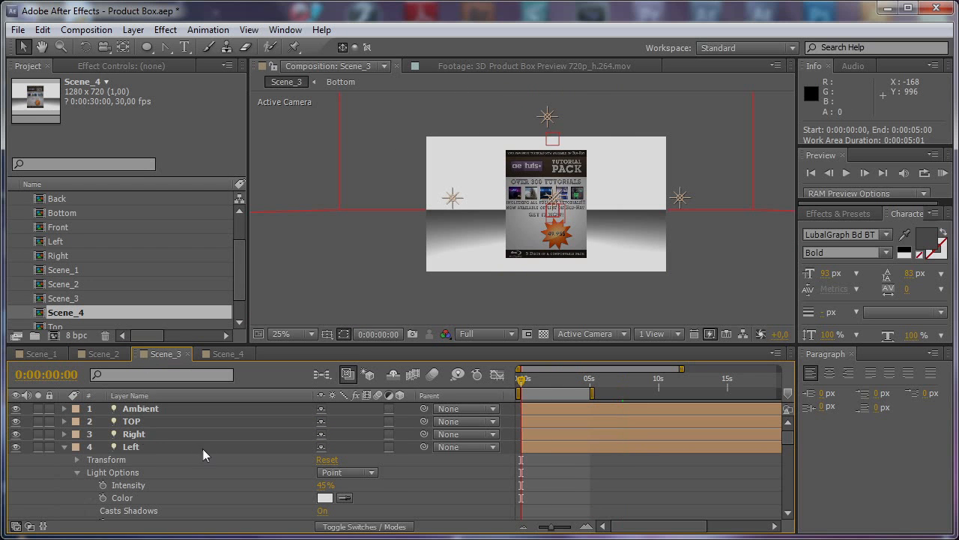
pyautogui.click(167, 408)
pyautogui.press('`')
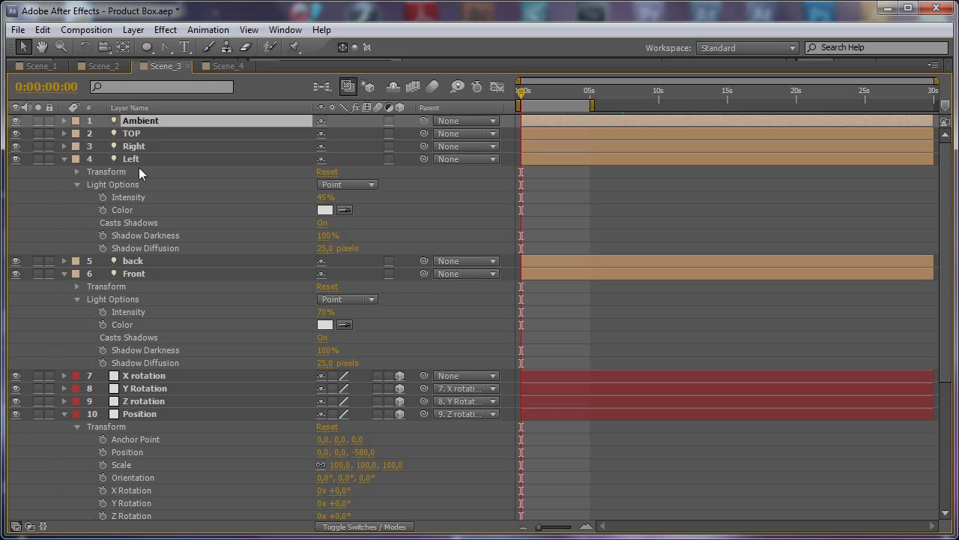
pyautogui.click(66, 156)
pyautogui.click(65, 159)
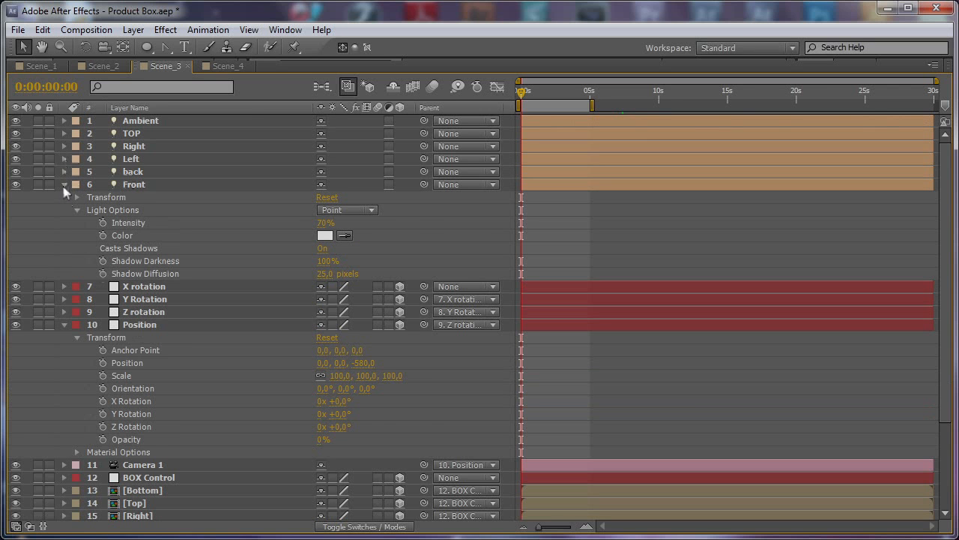
pyautogui.click(64, 184)
pyautogui.click(64, 235)
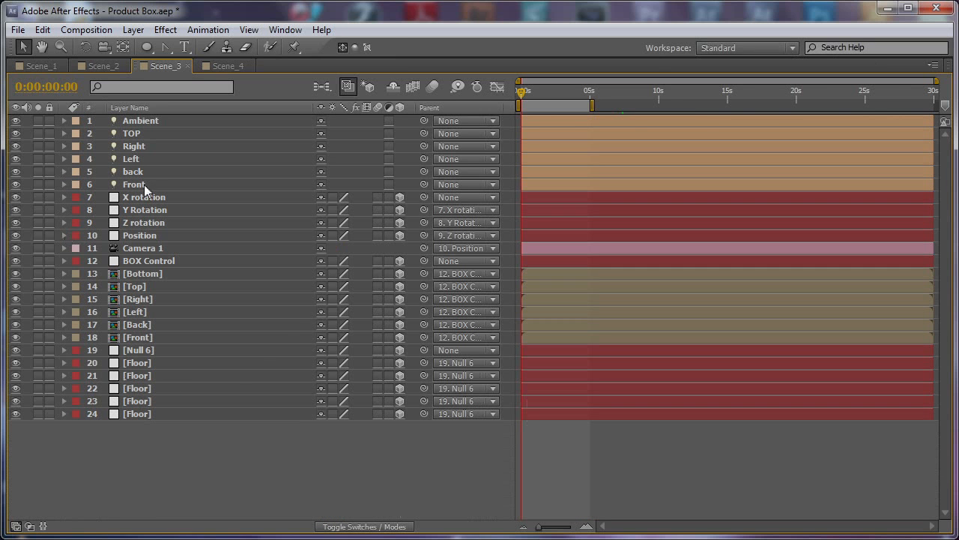
# Step: Turn on hiding of shy layers in Scene_3 and mark the layers from BOX Control to the last Floor as shy
pyautogui.click(144, 184)
pyautogui.keyDown('shift'); pyautogui.click(150, 123); pyautogui.keyUp('shift')
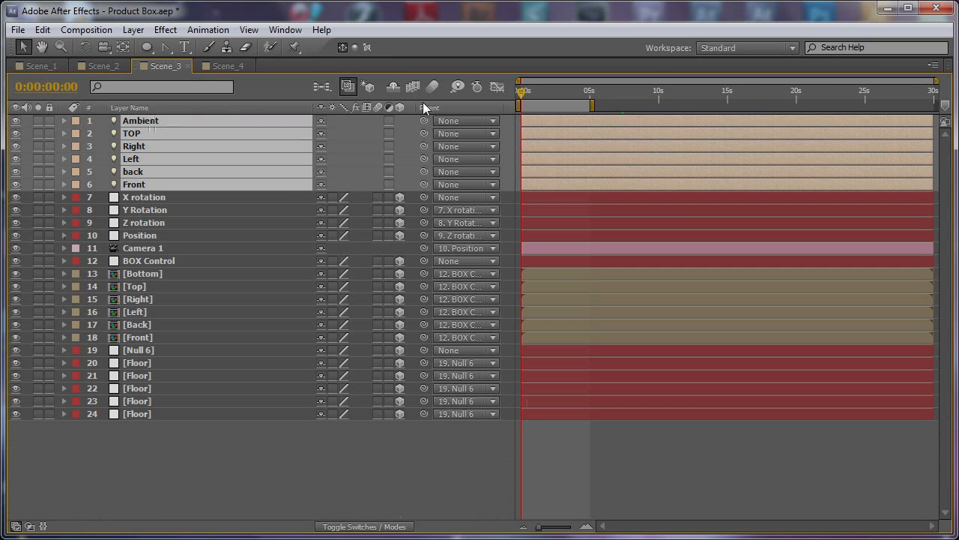
pyautogui.click(132, 260)
pyautogui.keyDown('shift'); pyautogui.click(152, 417); pyautogui.keyUp('shift')
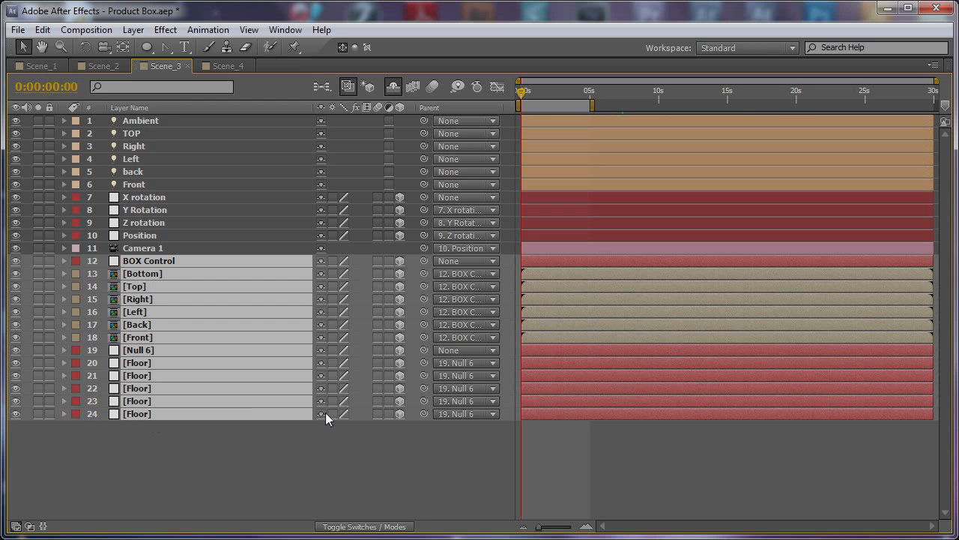
pyautogui.press('Delete')
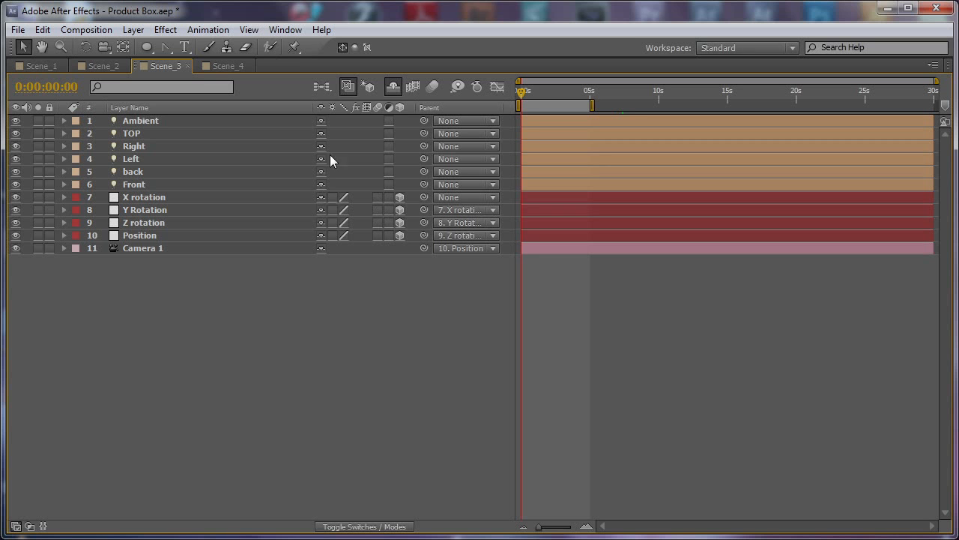
# Step: Mark the six lights from Ambient to Front in Scene_3 as shy and restore the normal workspace layout
pyautogui.click(321, 120)
pyautogui.click(321, 121)
pyautogui.click(321, 121)
pyautogui.click(322, 121)
pyautogui.click(321, 120)
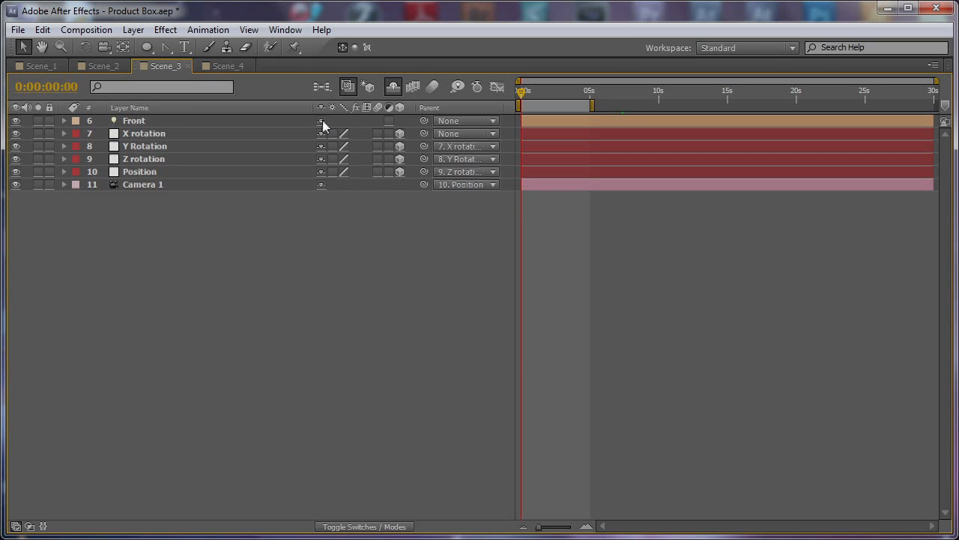
pyautogui.click(321, 120)
pyautogui.press('`')
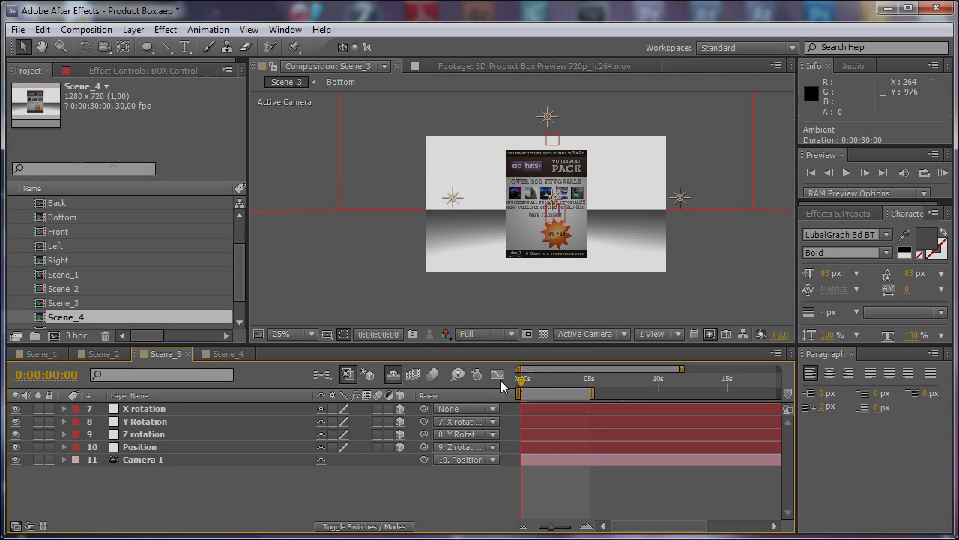
# Step: Set the Position null's Z position to 350 at the start of Scene_3
pyautogui.click(143, 447)
pyautogui.press('p')
pyautogui.moveTo(372, 460); pyautogui.dragTo(442, 457)
# Step: Set the Y Rotation null's Y Rotation to 45° in Scene_3
pyautogui.click(165, 434)
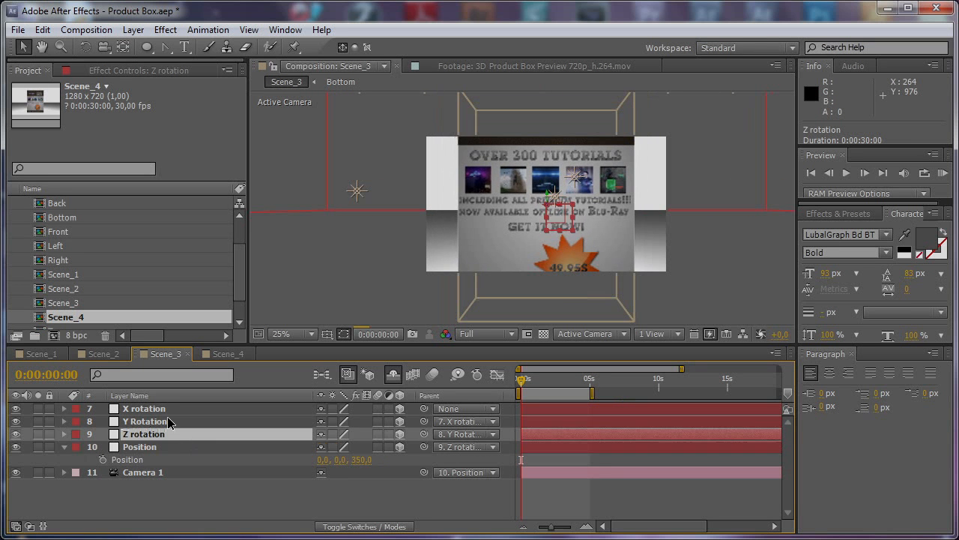
pyautogui.click(168, 419)
pyautogui.press('r')
pyautogui.moveTo(336, 460); pyautogui.dragTo(372, 455)
pyautogui.press('Return')
pyautogui.write('45')
pyautogui.click(387, 448)
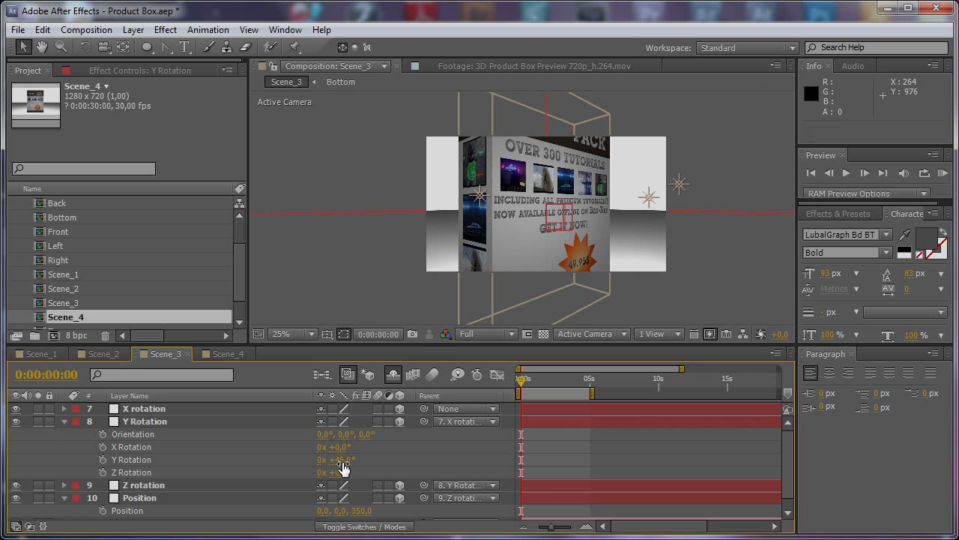
# Step: Set the Position null's Y position to -197 and the X rotation null's X Rotation to +13° in Scene_3
pyautogui.moveTo(343, 515); pyautogui.dragTo(213, 510)
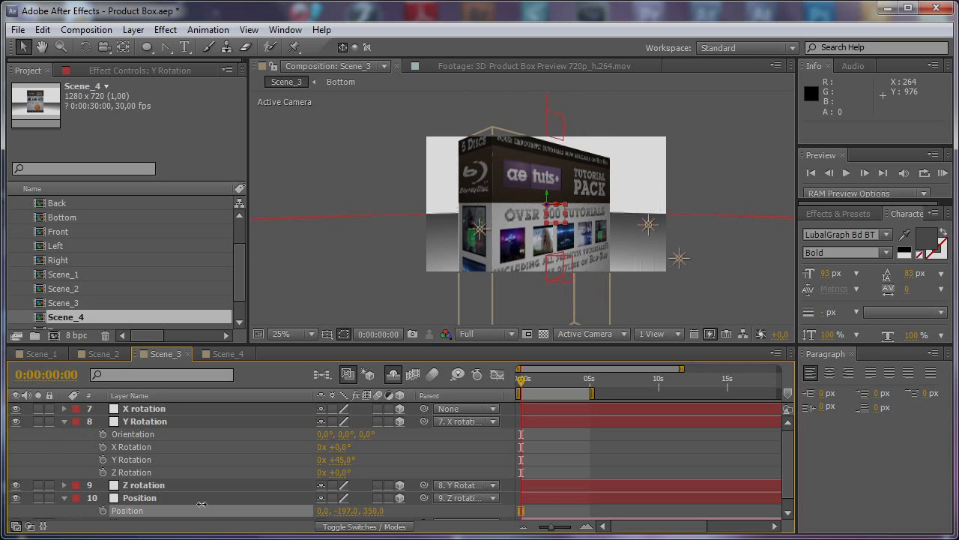
pyautogui.click(187, 410)
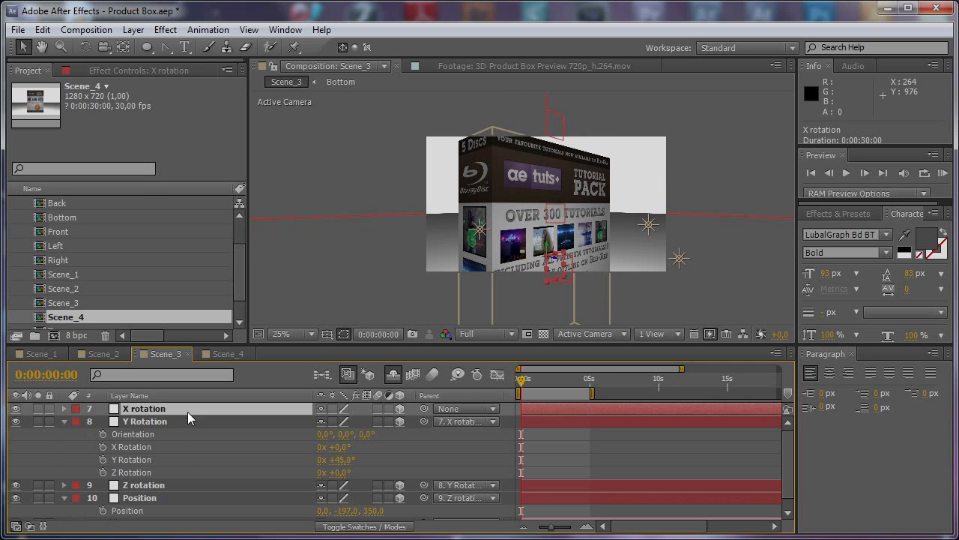
pyautogui.press('r')
pyautogui.moveTo(345, 434); pyautogui.dragTo(359, 435)
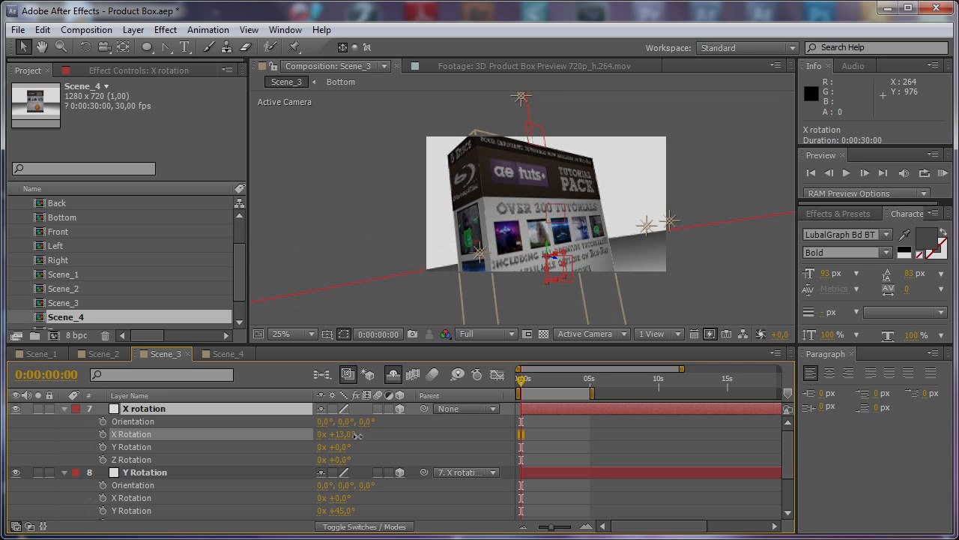
# Step: Set first-frame keyframes for the X rotation null's X Rotation, the Y Rotation null's Y Rotation and the Position null's Position
pyautogui.click(102, 434)
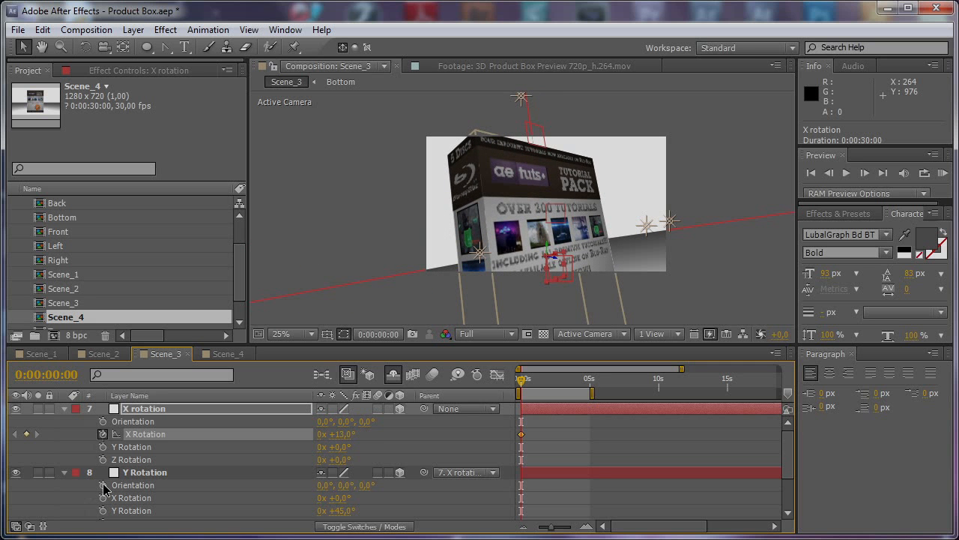
pyautogui.click(102, 511)
pyautogui.scroll(-3, 111, 507)
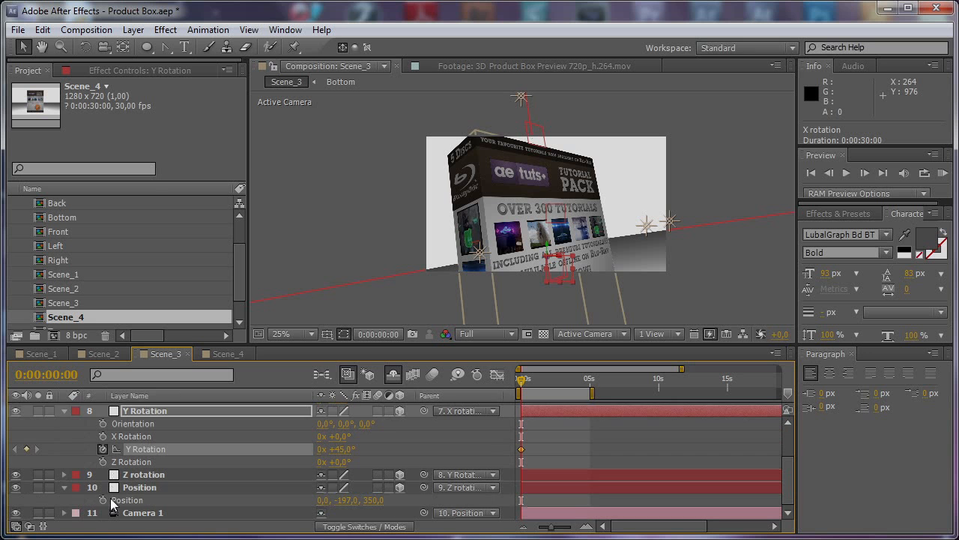
pyautogui.click(102, 500)
# Step: At 0:00:05:00, keyframe the Y Rotation null's Y Rotation at -23°, adjust the X rotation null's X Rotation, and set the Position null's Y position to 163
pyautogui.moveTo(558, 381); pyautogui.dragTo(586, 384)
pyautogui.moveTo(338, 450)
pyautogui.mouseDown()
pyautogui.moveTo(283, 450)
pyautogui.moveTo(362, 435)
pyautogui.moveTo(341, 435)
pyautogui.mouseUp()
pyautogui.scroll(2, 337, 445)
pyautogui.scroll(-3, 358, 481)
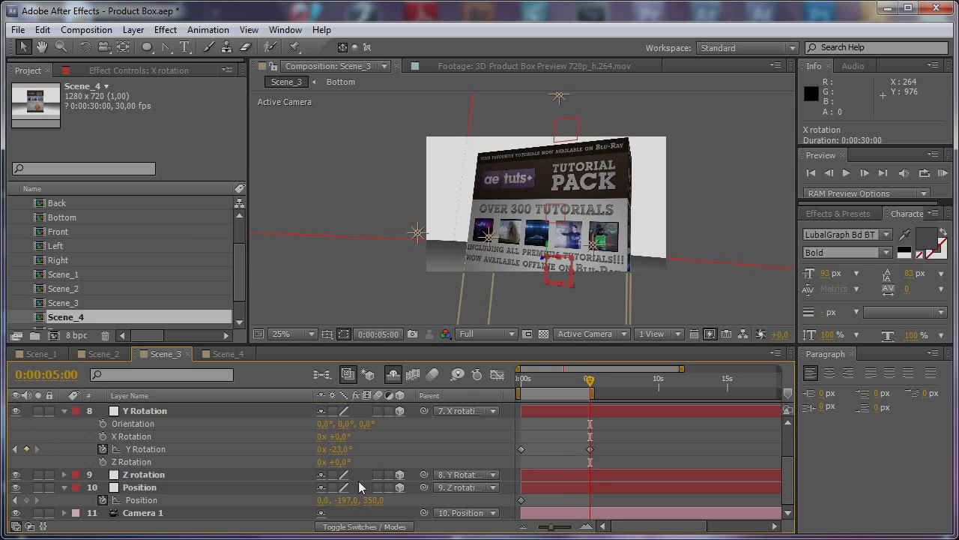
pyautogui.moveTo(347, 500); pyautogui.dragTo(384, 497)
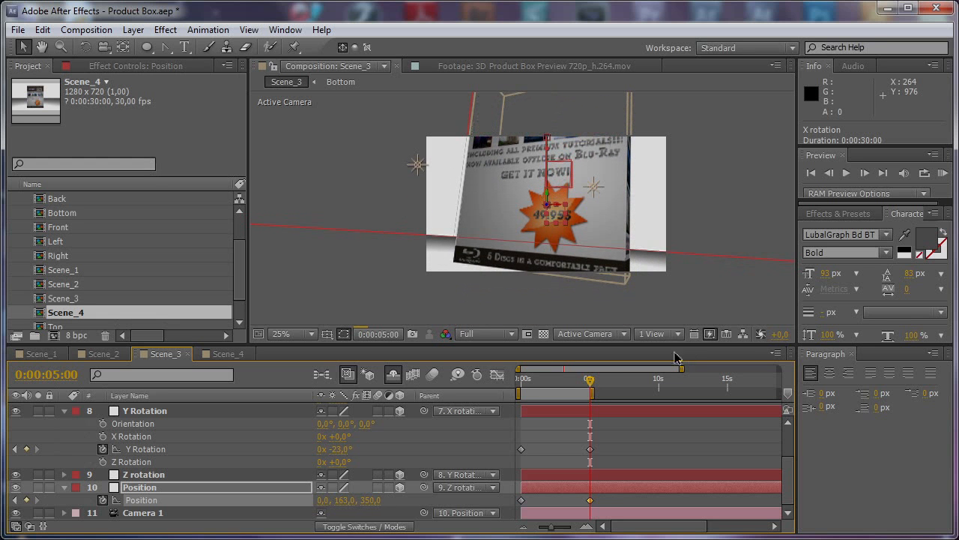
pyautogui.moveTo(590, 386)
pyautogui.mouseDown()
pyautogui.moveTo(503, 395)
pyautogui.moveTo(590, 395)
pyautogui.mouseUp()
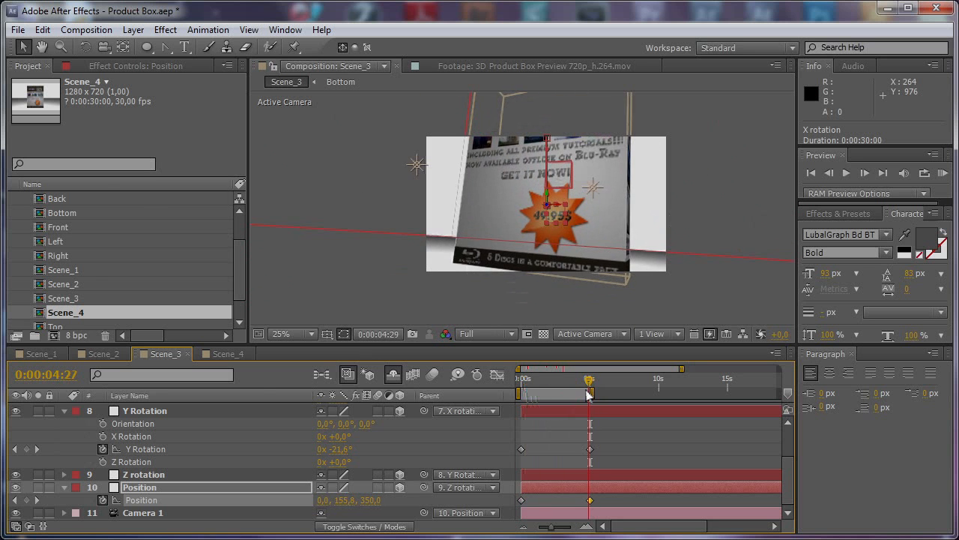
pyautogui.press('`')
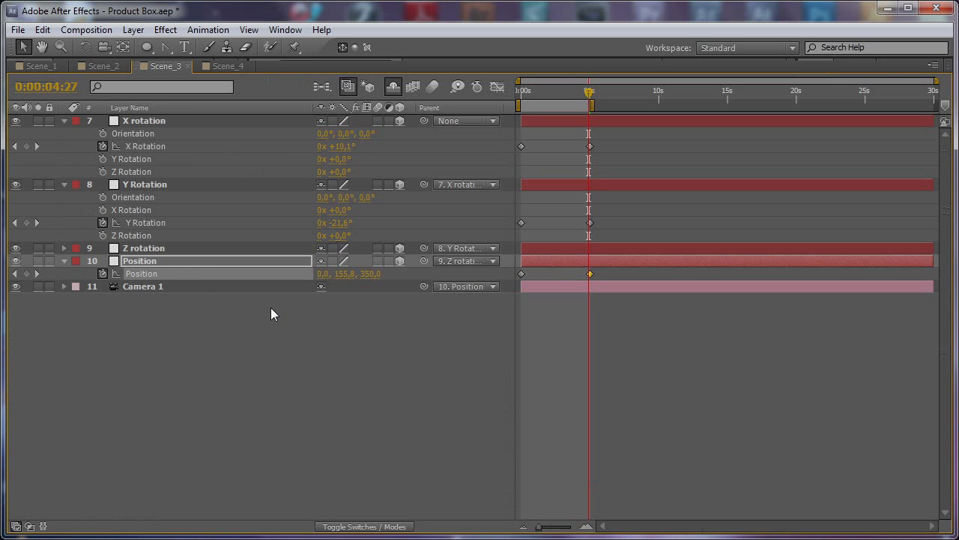
# Step: Reveal the shy layers in Scene_3 and change the Front light's Intensity
pyautogui.click(392, 87)
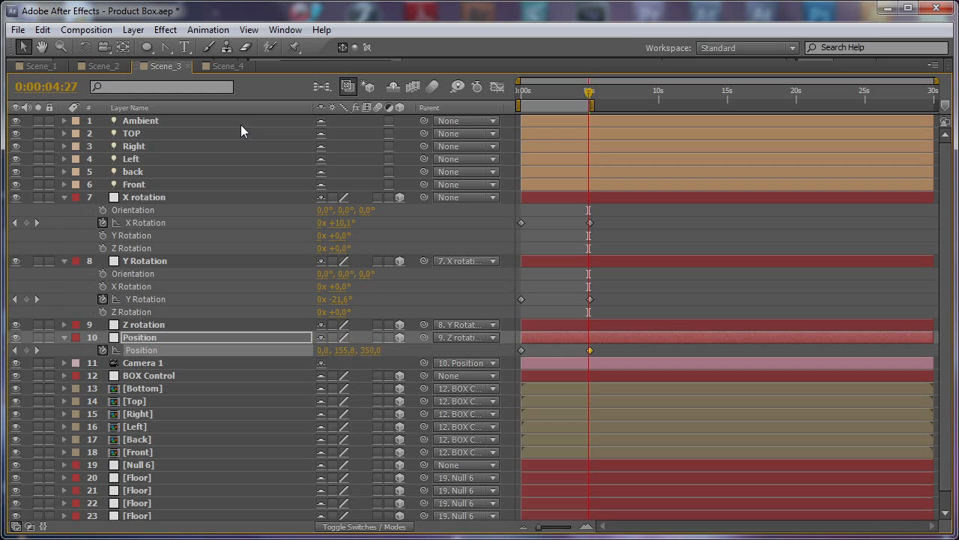
pyautogui.click(138, 184)
pyautogui.press('t')
pyautogui.click(329, 210)
pyautogui.write('8')
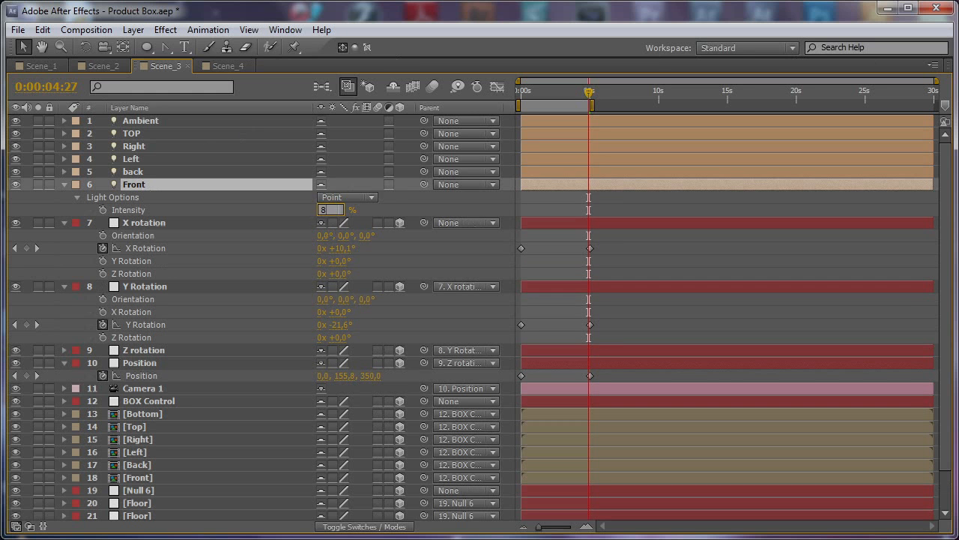
pyautogui.press('Return')
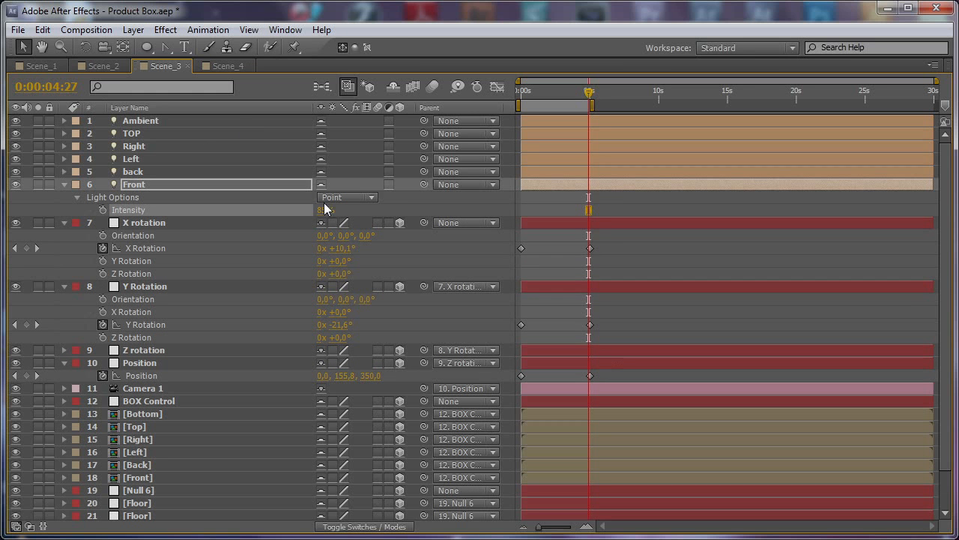
pyautogui.click(64, 185)
# Step: Reveal the shy layers in Scene_2 and set the Front light's Intensity to 85%
pyautogui.click(100, 66)
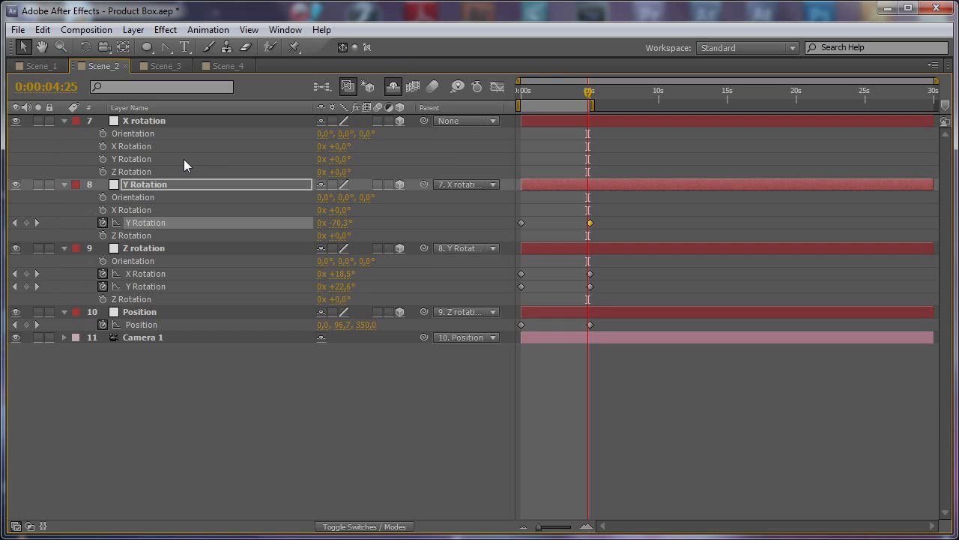
pyautogui.click(390, 89)
pyautogui.click(156, 273)
pyautogui.click(326, 311)
pyautogui.write('85')
pyautogui.press('Return')
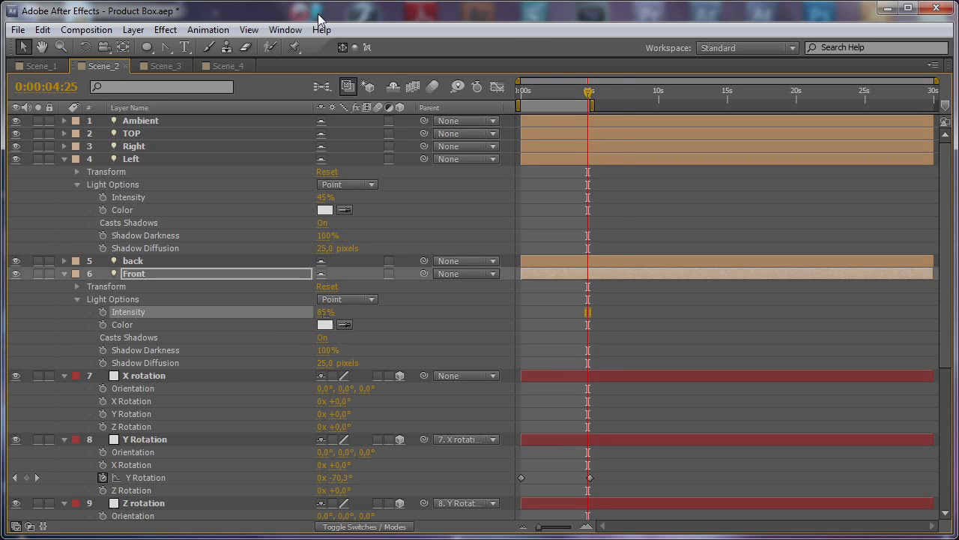
# Step: Set the Front light's Intensity to 85% in Scene_4 and collapse the Left and Front light properties
pyautogui.click(223, 68)
pyautogui.click(150, 274)
pyautogui.click(324, 312)
pyautogui.write('85')
pyautogui.press('Return')
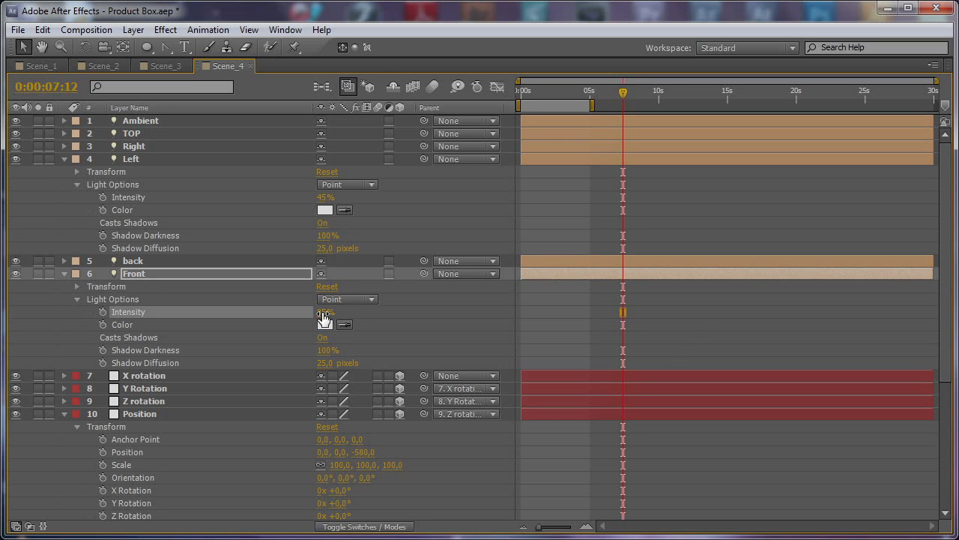
pyautogui.click(64, 159)
pyautogui.click(65, 185)
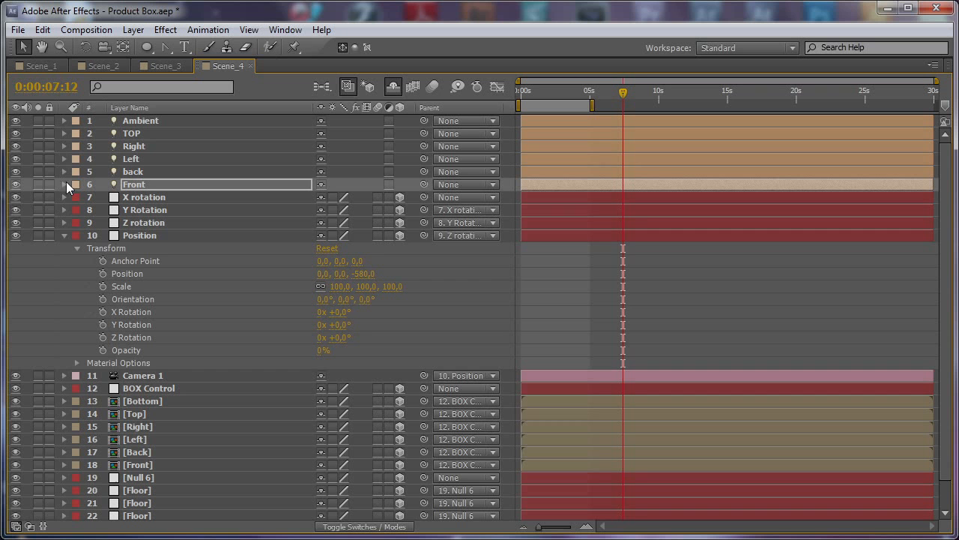
# Step: Set the back light's Intensity to 85% in Scene_4
pyautogui.click(136, 172)
pyautogui.press('t')
pyautogui.click(321, 198)
pyautogui.write('8')
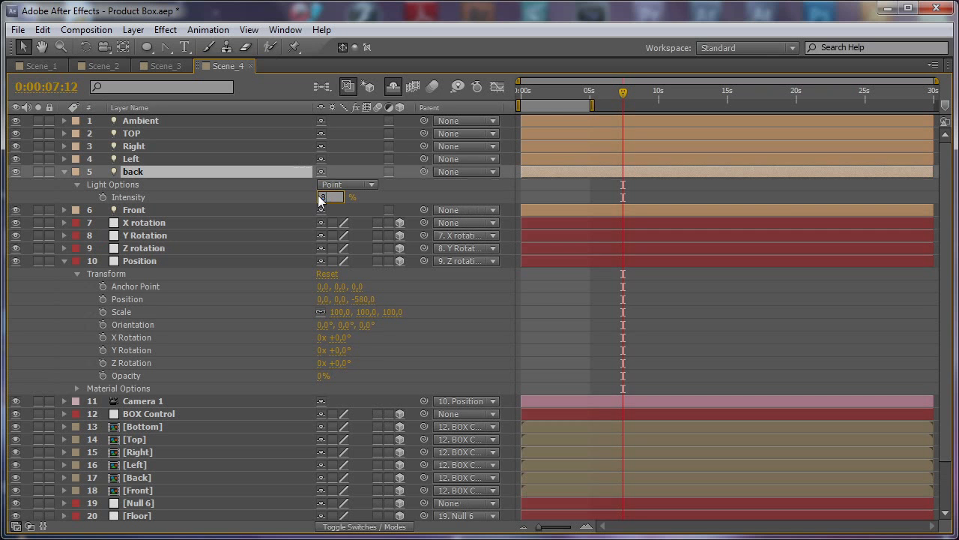
pyautogui.write('0')
pyautogui.press('Return')
# Step: Mark the six lights and all layers below Camera 1 as shy in Scene_4 so only the camera rig is listed
pyautogui.click(182, 118)
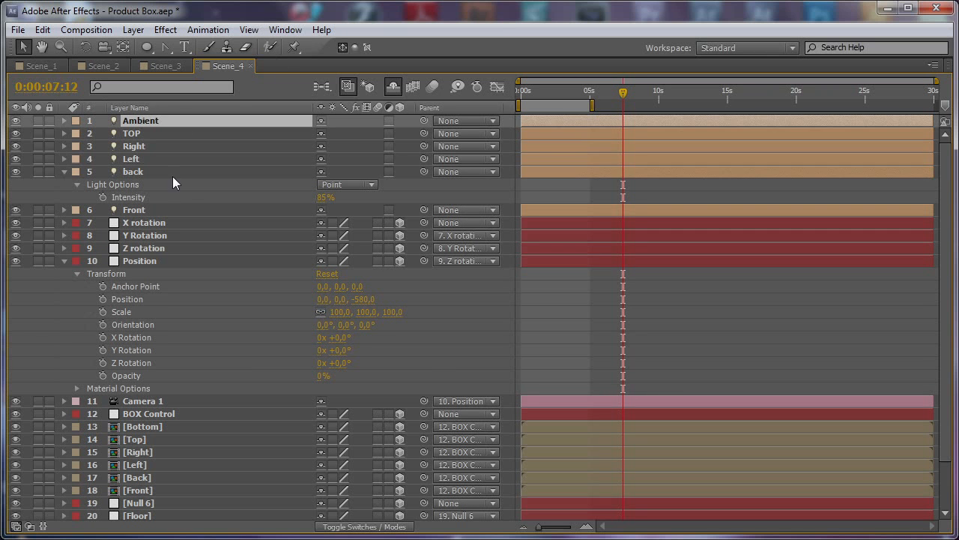
pyautogui.keyDown('shift'); pyautogui.click(154, 210); pyautogui.keyUp('shift')
pyautogui.scroll(-3, 313, 221)
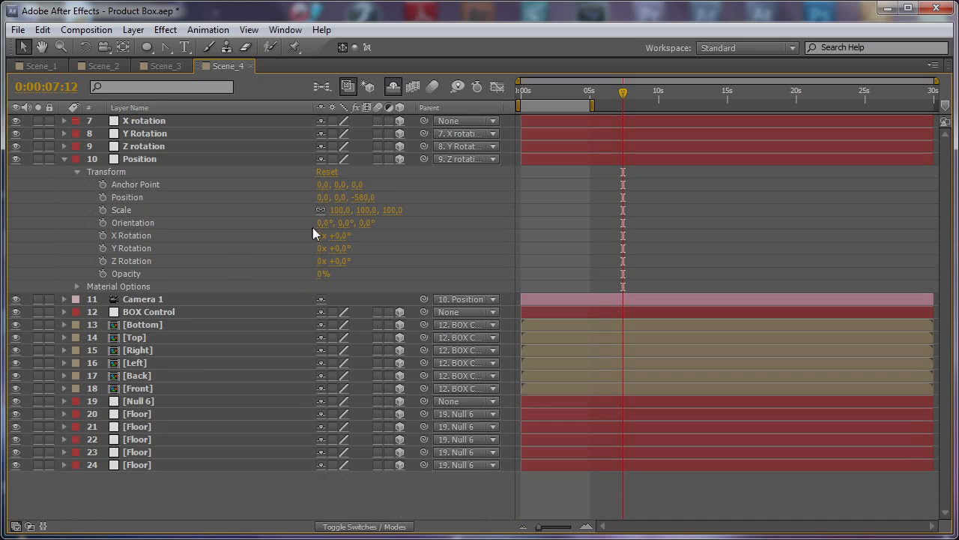
pyautogui.moveTo(254, 484); pyautogui.dragTo(229, 312)
pyautogui.click(321, 317)
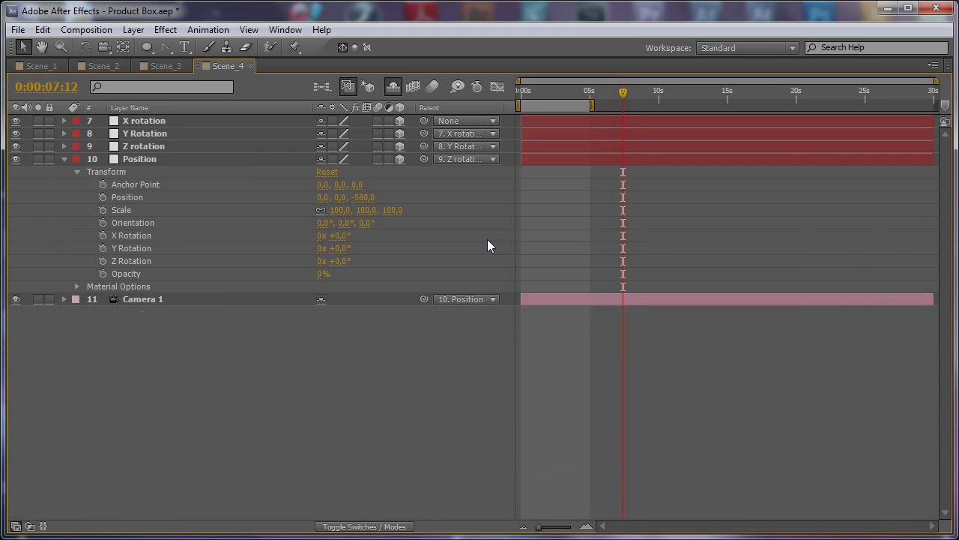
# Step: At the first frame of Scene_4, set the Y Rotation null's Y Rotation to 200° and the Position null's Z position to 580
pyautogui.press('`')
pyautogui.moveTo(571, 377); pyautogui.dragTo(351, 395)
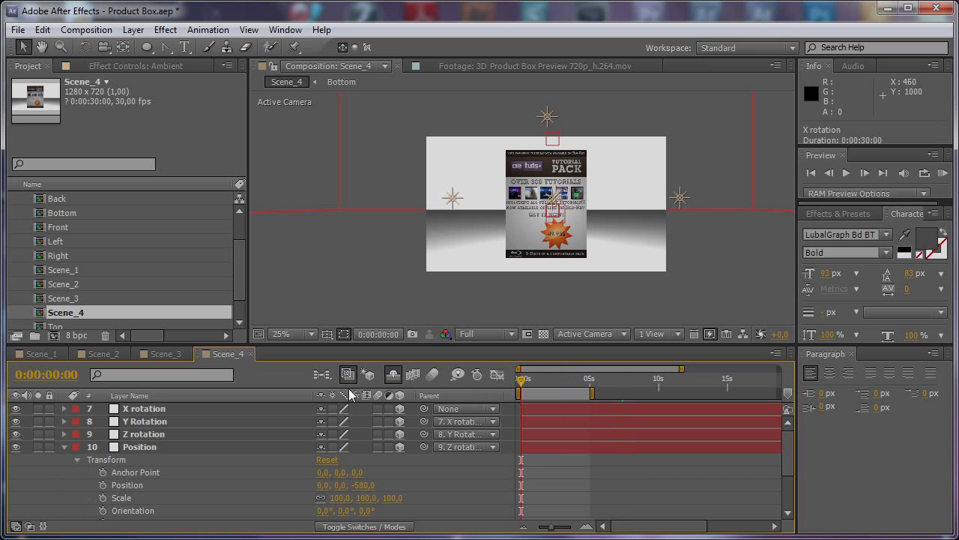
pyautogui.click(227, 446)
pyautogui.press('p')
pyautogui.moveTo(364, 460)
pyautogui.mouseDown()
pyautogui.moveTo(397, 461)
pyautogui.moveTo(343, 463)
pyautogui.moveTo(371, 467)
pyautogui.mouseUp()
pyautogui.click(176, 422)
pyautogui.press('r')
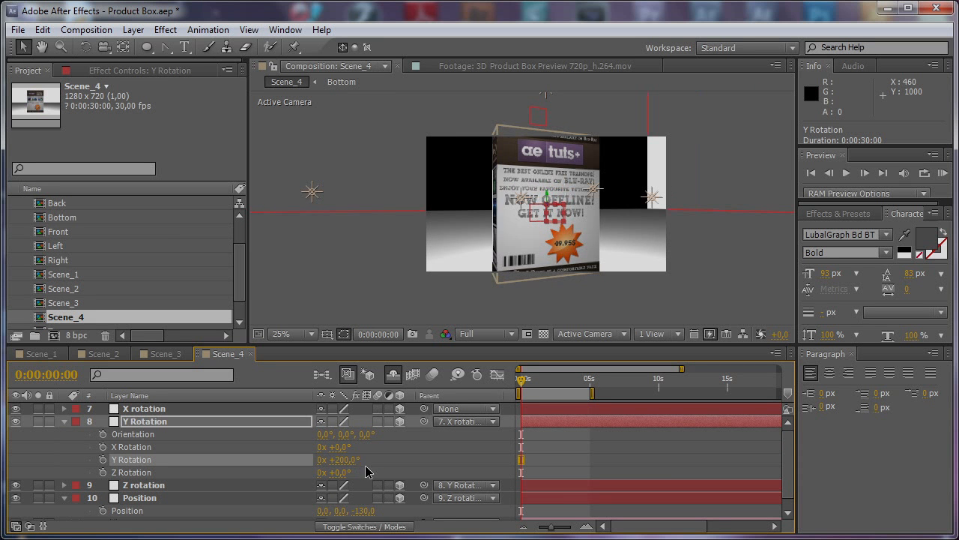
pyautogui.moveTo(367, 512); pyautogui.dragTo(419, 510)
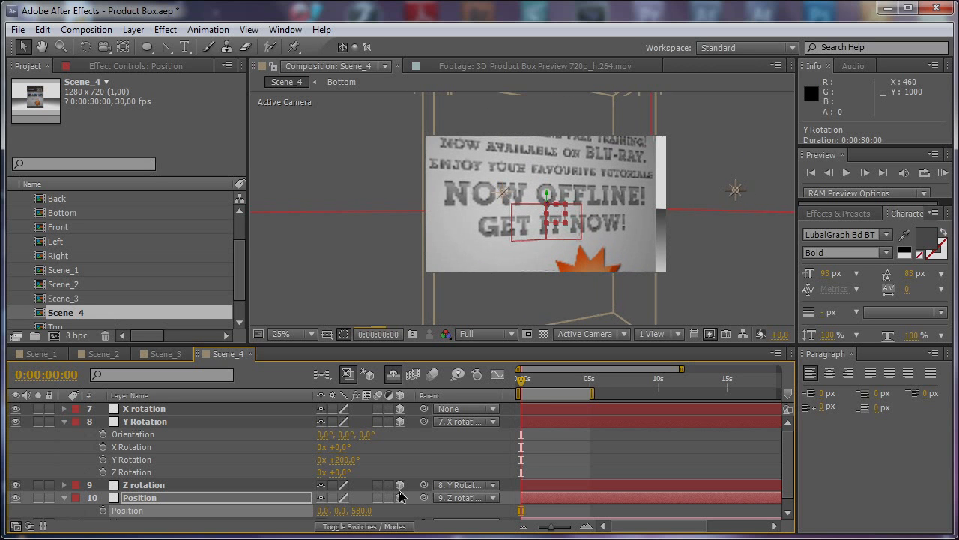
# Step: Check the final shot in the 3D Product Box Preview footage, around 0;00;10;29
pyautogui.click(484, 66)
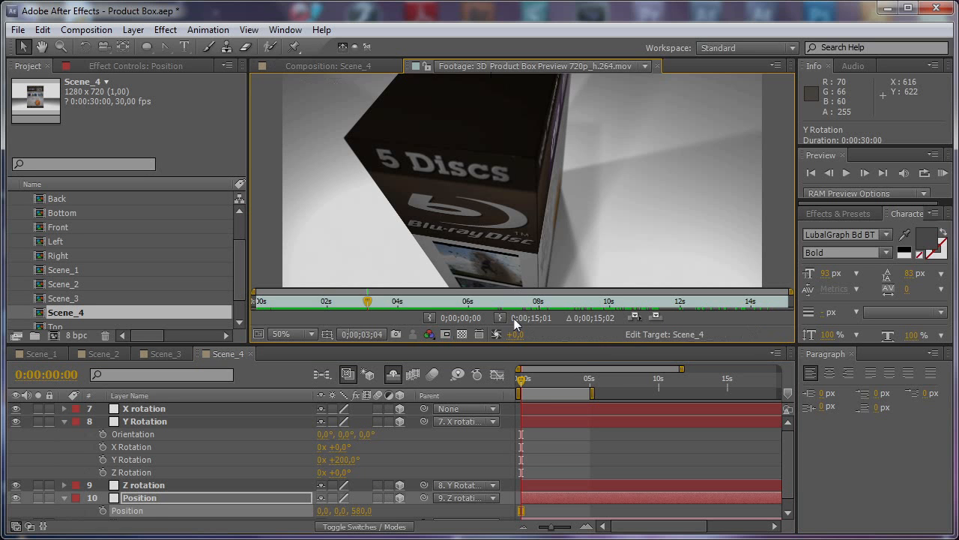
pyautogui.moveTo(386, 308); pyautogui.dragTo(648, 314)
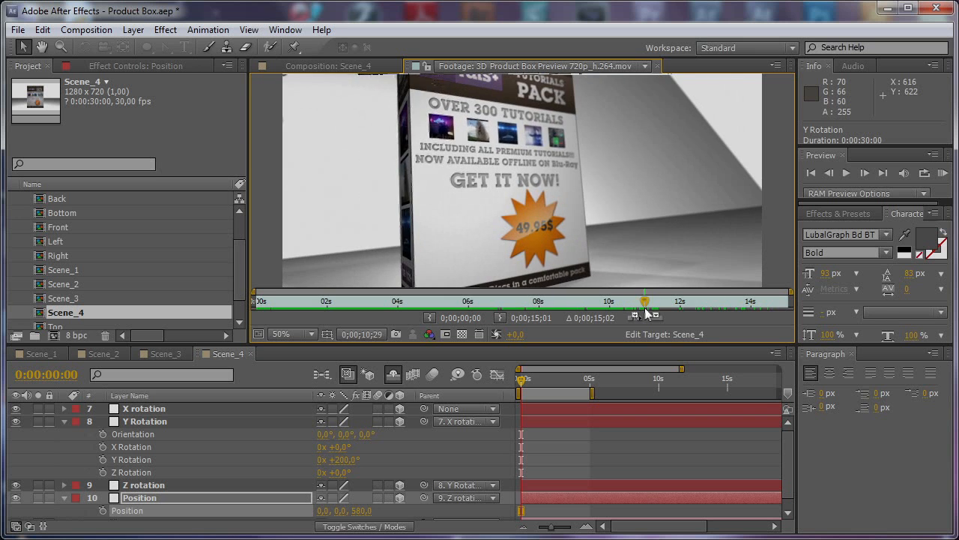
pyautogui.click(327, 66)
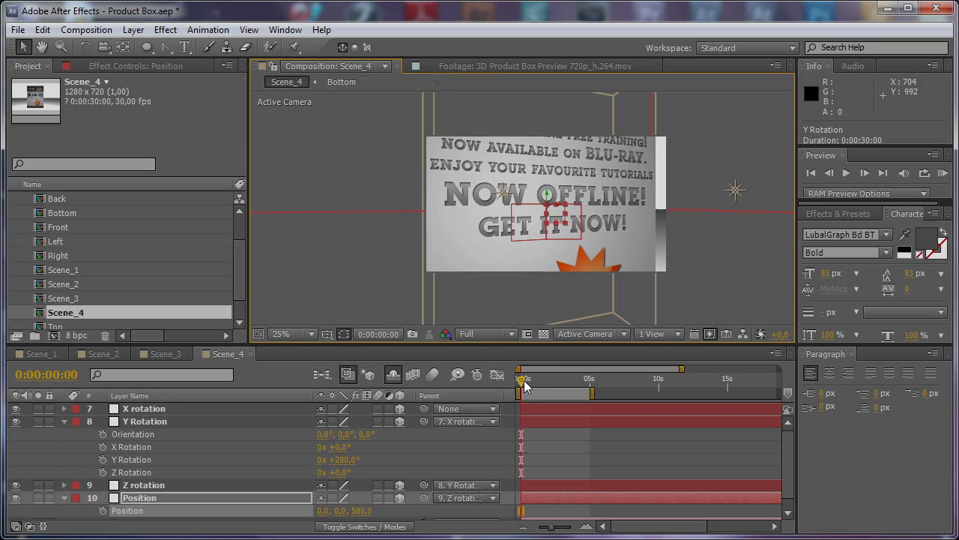
# Step: Set first-frame keyframes for Y Rotation, Position and X Rotation on the matching camera nulls in Scene_4
pyautogui.click(103, 458)
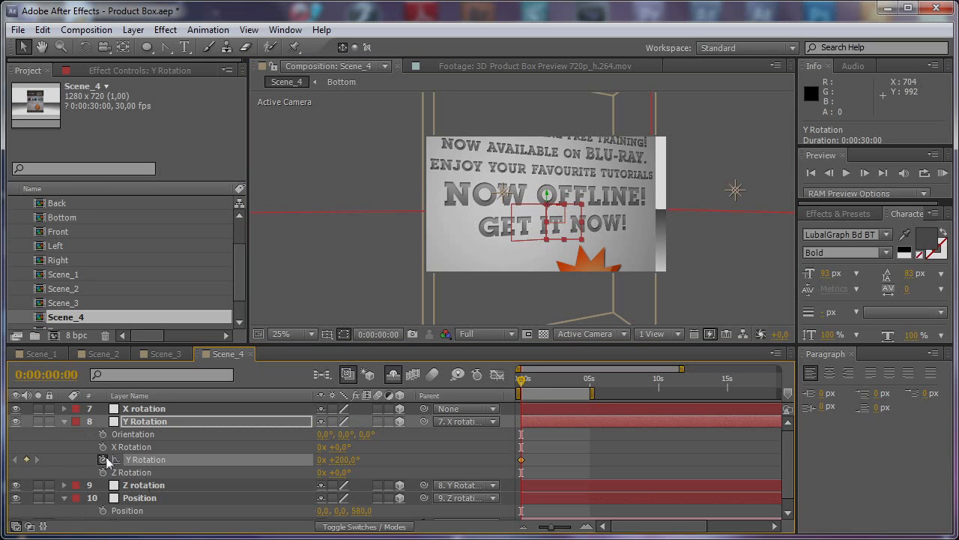
pyautogui.click(103, 510)
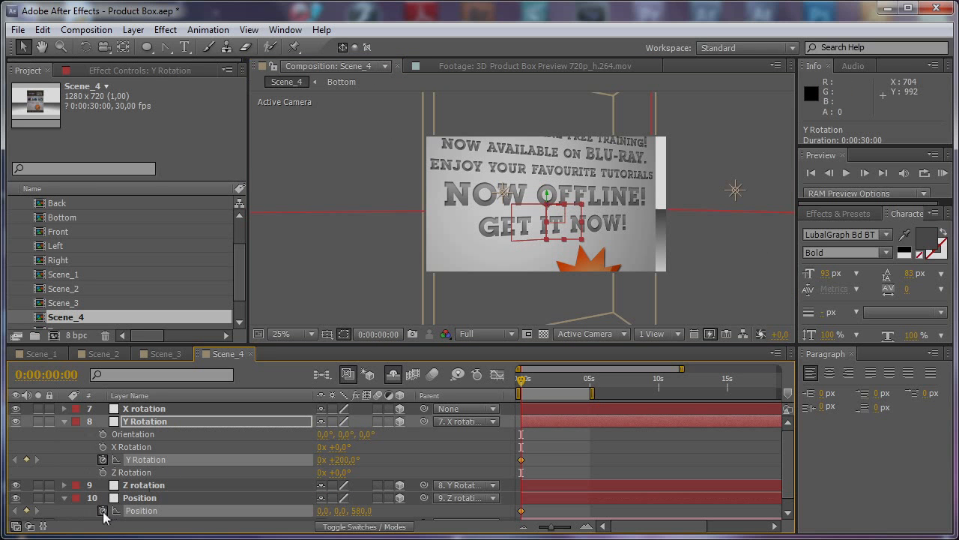
pyautogui.click(169, 410)
pyautogui.press('r')
pyautogui.click(103, 434)
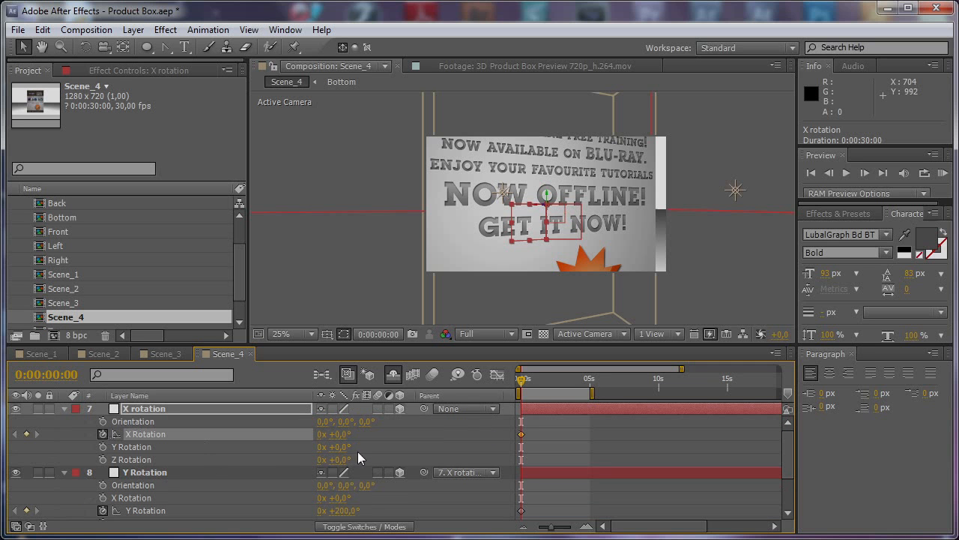
# Step: Set the X rotation null's X Rotation to 22° and the Position null's Z position to 400 on the first frame
pyautogui.moveTo(337, 434); pyautogui.dragTo(359, 434)
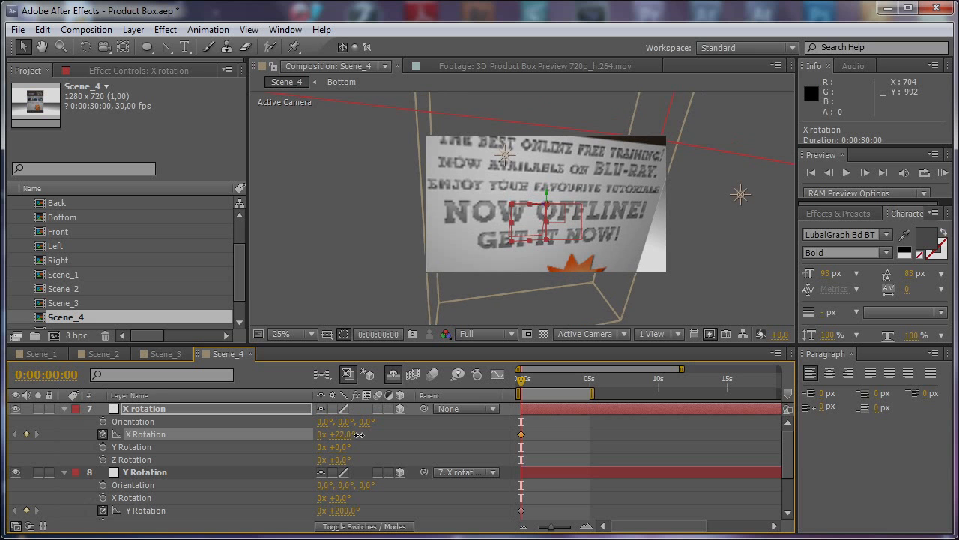
pyautogui.scroll(-2, 381, 472)
pyautogui.moveTo(361, 499); pyautogui.dragTo(351, 499)
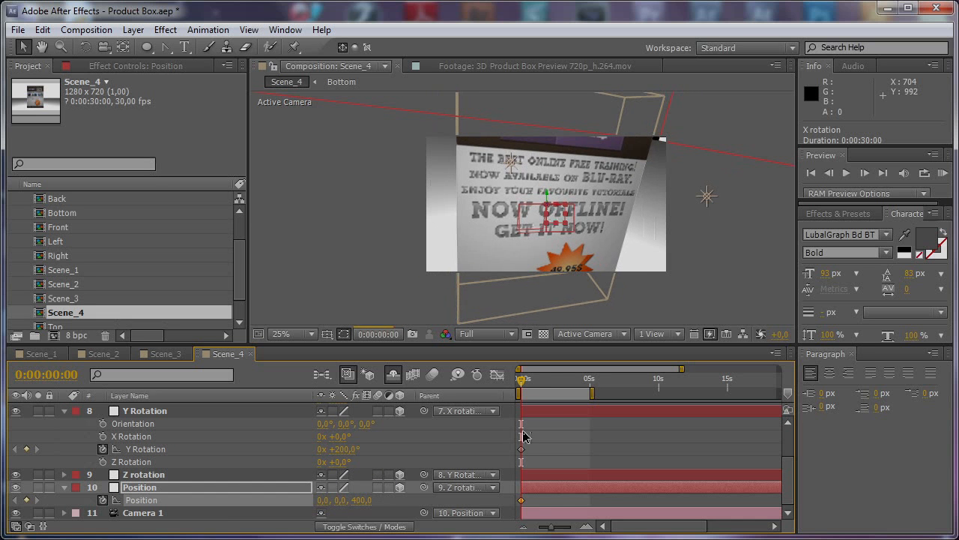
# Step: At 0:00:05:00, keyframe the Y Rotation null's Y Rotation at -15° and the X rotation null's X Rotation at +7°
pyautogui.moveTo(549, 384); pyautogui.dragTo(590, 383)
pyautogui.moveTo(337, 448); pyautogui.dragTo(191, 462)
pyautogui.scroll(3, 359, 438)
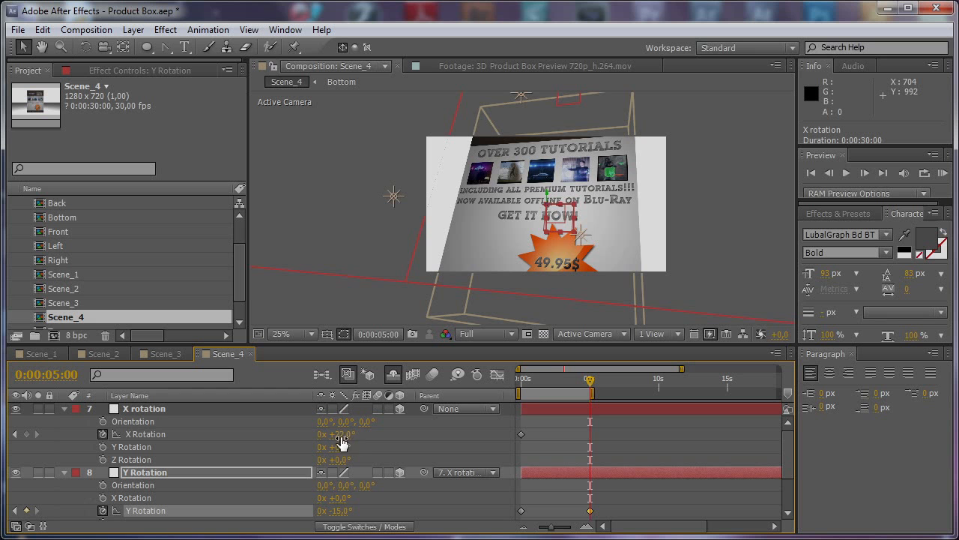
pyautogui.moveTo(339, 437); pyautogui.dragTo(332, 437)
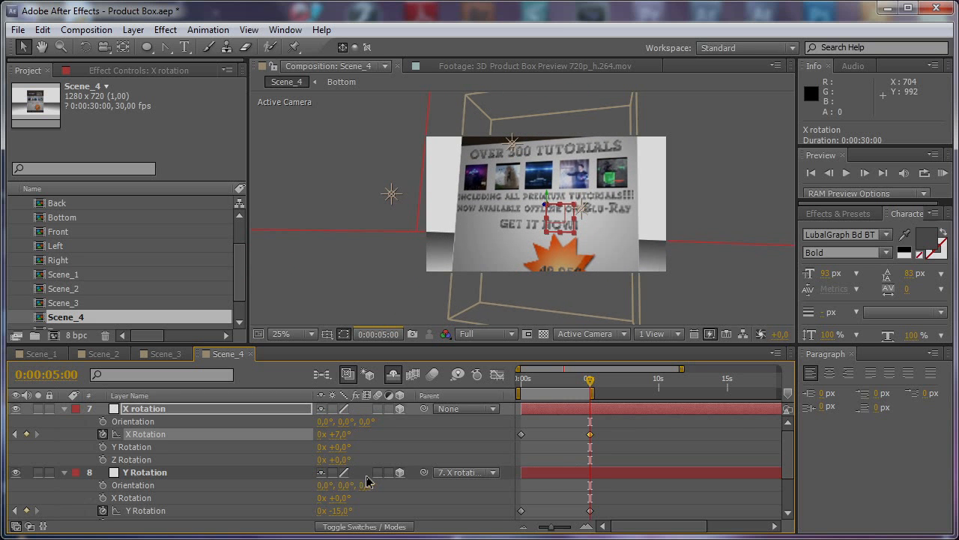
# Step: Set the Position null's Position to -180, 9, -357 at 0:00:05:00
pyautogui.scroll(-3, 368, 481)
pyautogui.moveTo(361, 500); pyautogui.dragTo(312, 502)
pyautogui.moveTo(381, 500); pyautogui.dragTo(353, 501)
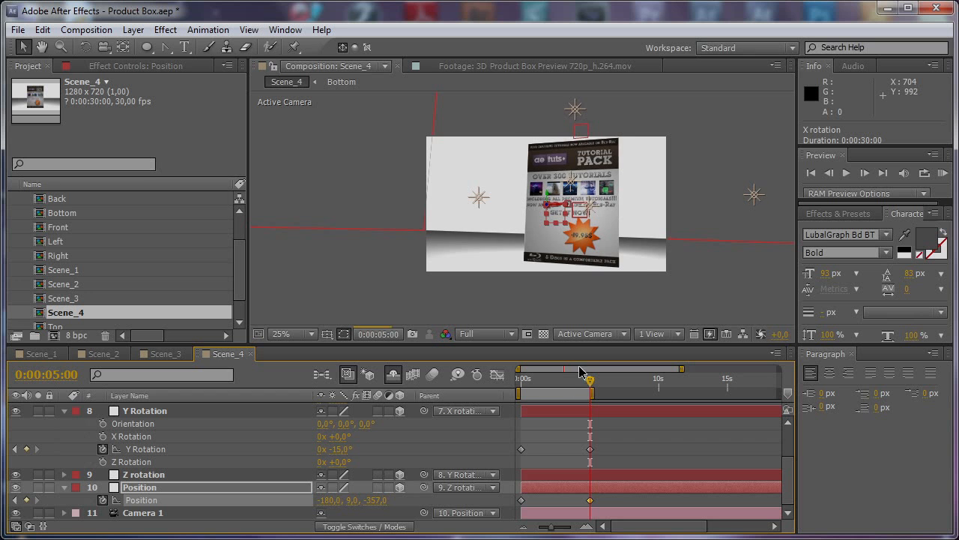
pyautogui.moveTo(590, 380)
pyautogui.mouseDown()
pyautogui.moveTo(519, 394)
pyautogui.moveTo(590, 390)
pyautogui.mouseUp()
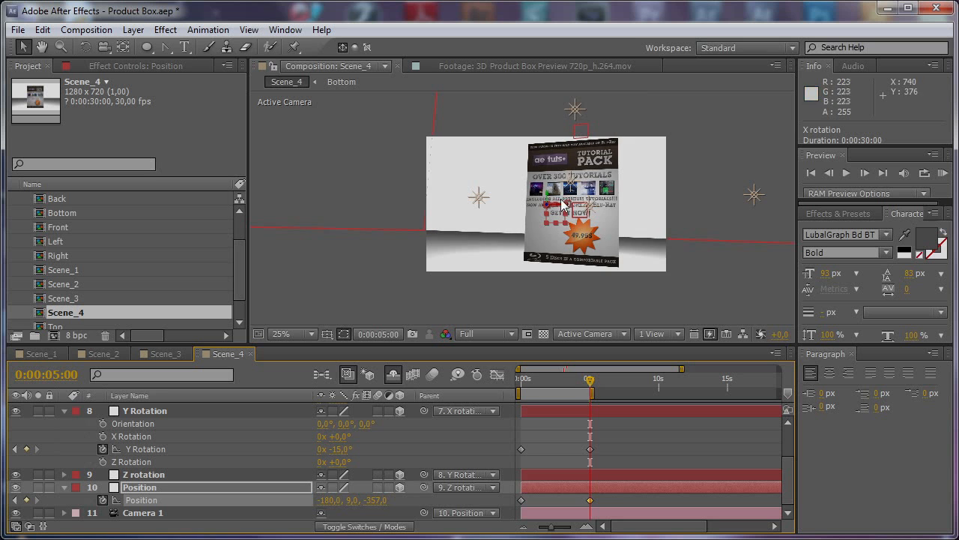
# Step: Add the two-line text "LIMITED EDTIOn!" in the empty area beside the box in Scene_4
pyautogui.scroll(2, 560, 196)
pyautogui.moveTo(481, 161); pyautogui.dragTo(491, 219)
pyautogui.hotkey('ctrl', 't')
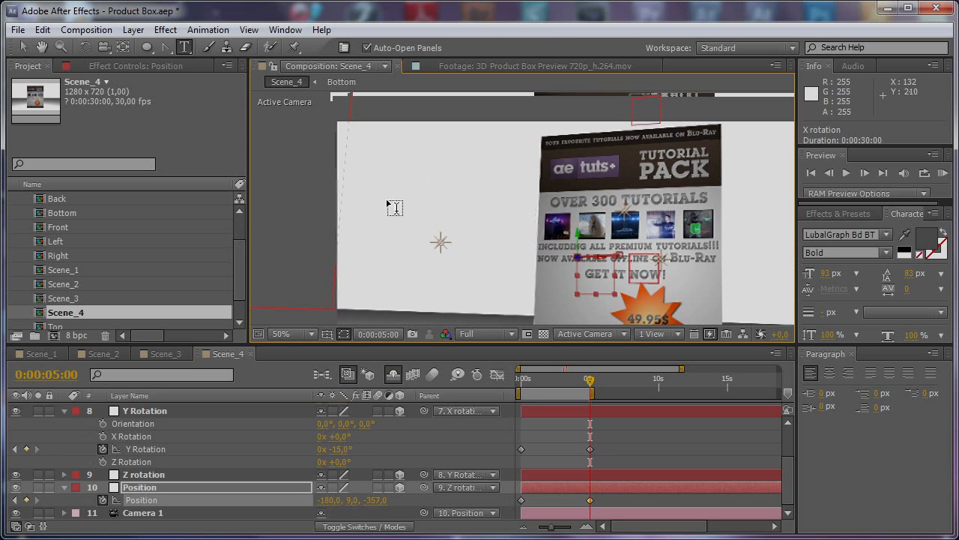
pyautogui.click(387, 206)
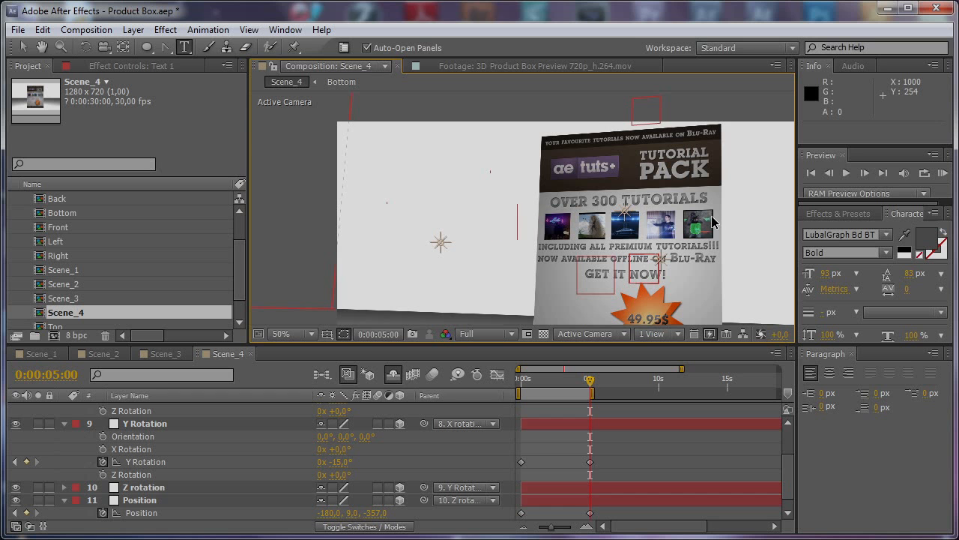
pyautogui.write('LIMITED EDTIOn!')
pyautogui.hotkey('ctrl', 'a')
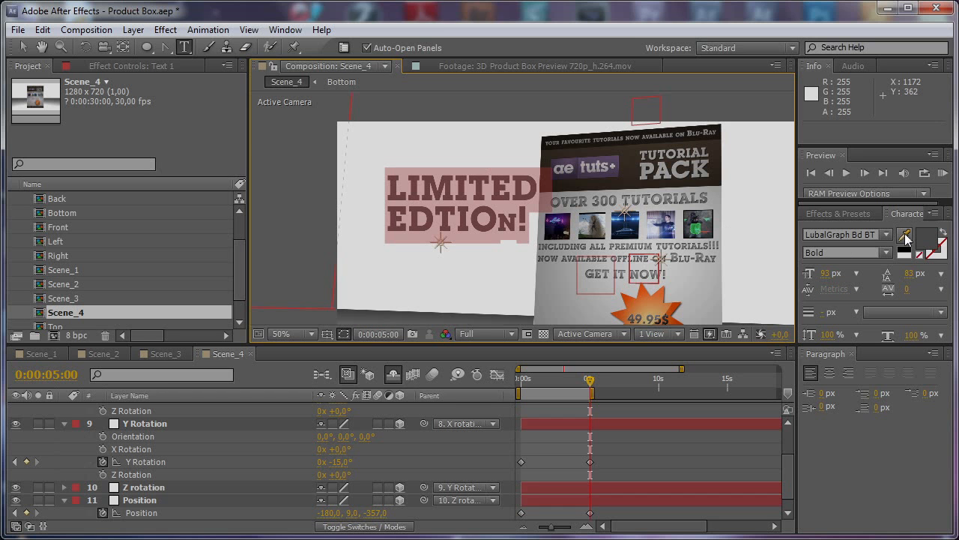
# Step: Replace the lowercase n in the text's second line with a capital N
pyautogui.doubleClick(509, 221)
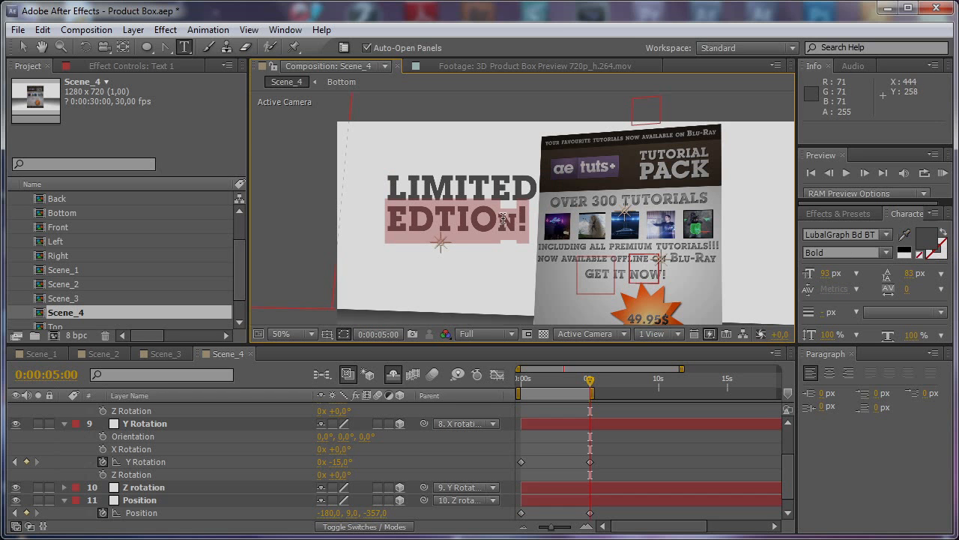
pyautogui.click(499, 219)
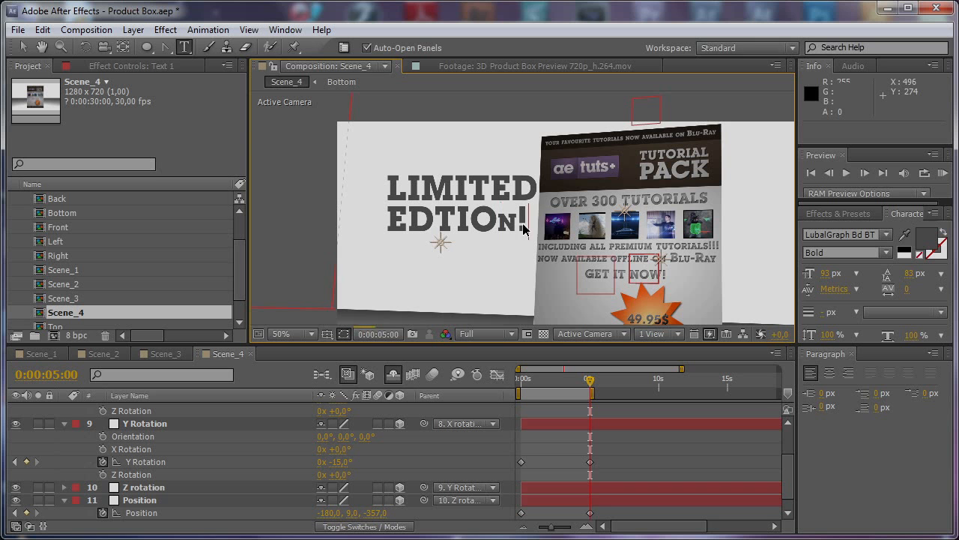
pyautogui.press('Delete')
pyautogui.write('N')
pyautogui.click(20, 48)
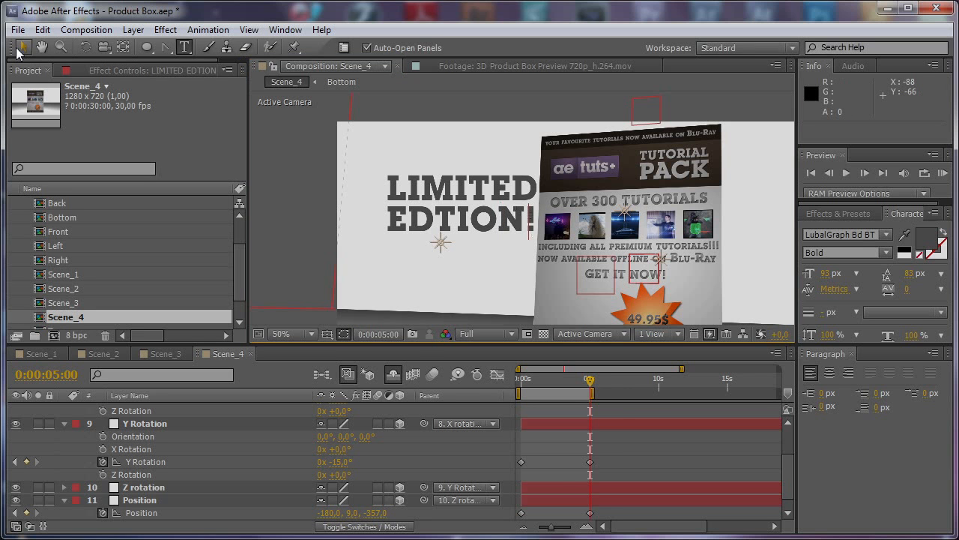
# Step: Make the LIMITED EDTION! text a 3D layer and move it farther back in the space beside the box
pyautogui.press('F4')
pyautogui.press('`')
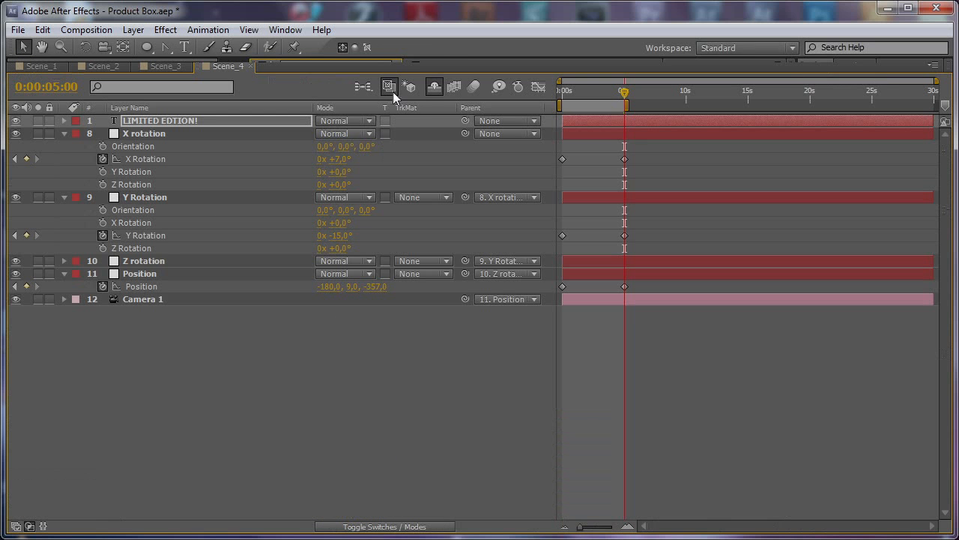
pyautogui.press('F4')
pyautogui.press('`')
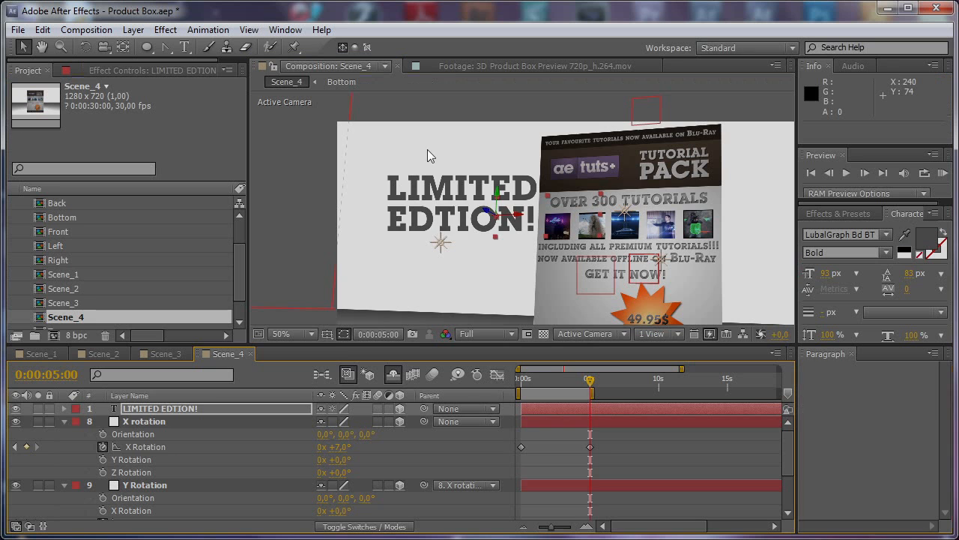
pyautogui.moveTo(517, 216); pyautogui.dragTo(499, 221)
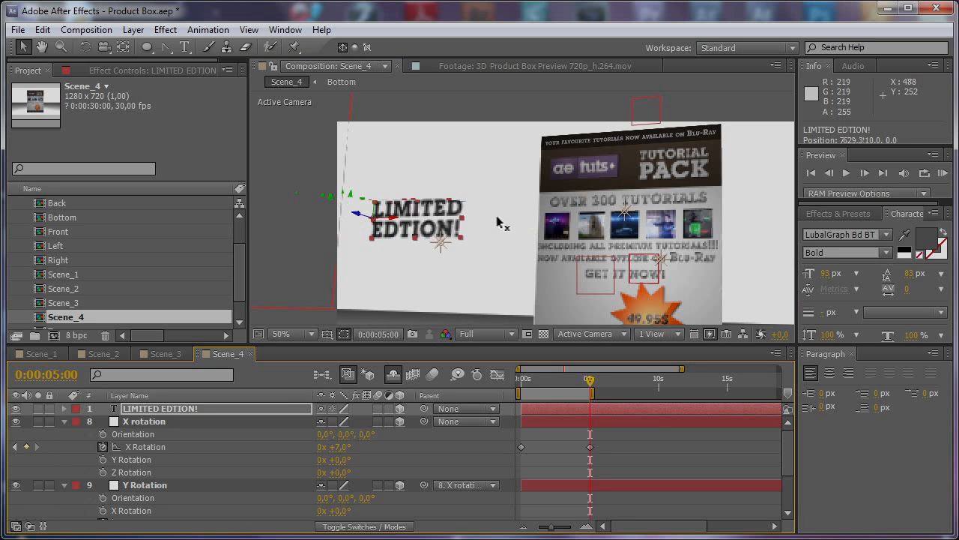
# Step: Rotate the LIMITED EDTION! text in 3D to a Y orientation of about 322° beside the box
pyautogui.press('w')
pyautogui.moveTo(375, 202); pyautogui.dragTo(394, 240)
pyautogui.press('v')
pyautogui.press('w')
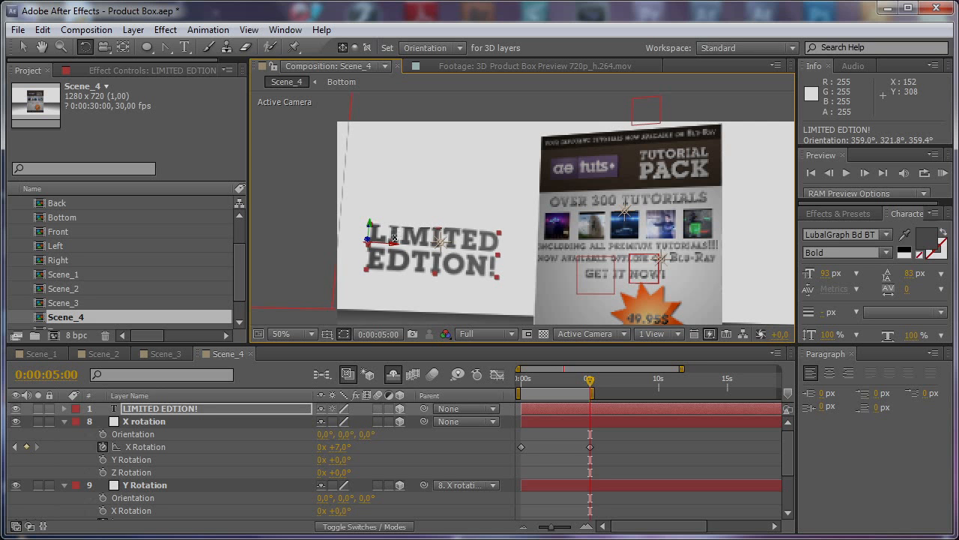
# Step: Move the LIMITED EDTION! text out of the frame beyond its left edge at 0:00:03:26 and start its layer there
pyautogui.click(590, 383)
pyautogui.moveTo(591, 384)
pyautogui.mouseDown()
pyautogui.moveTo(568, 387)
pyautogui.moveTo(579, 391)
pyautogui.mouseUp()
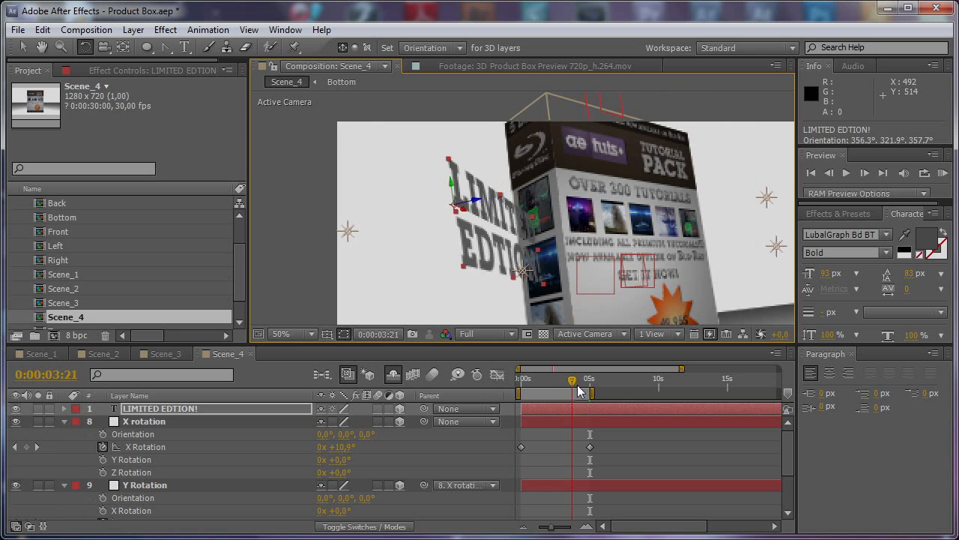
pyautogui.press('v')
pyautogui.moveTo(415, 216); pyautogui.dragTo(396, 216)
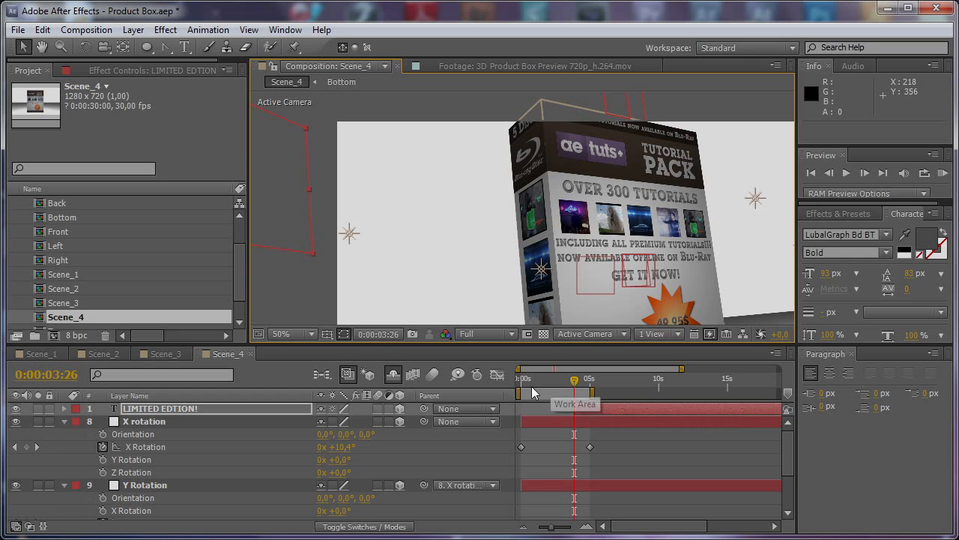
pyautogui.moveTo(574, 380)
pyautogui.mouseDown()
pyautogui.moveTo(596, 382)
pyautogui.moveTo(575, 382)
pyautogui.mouseUp()
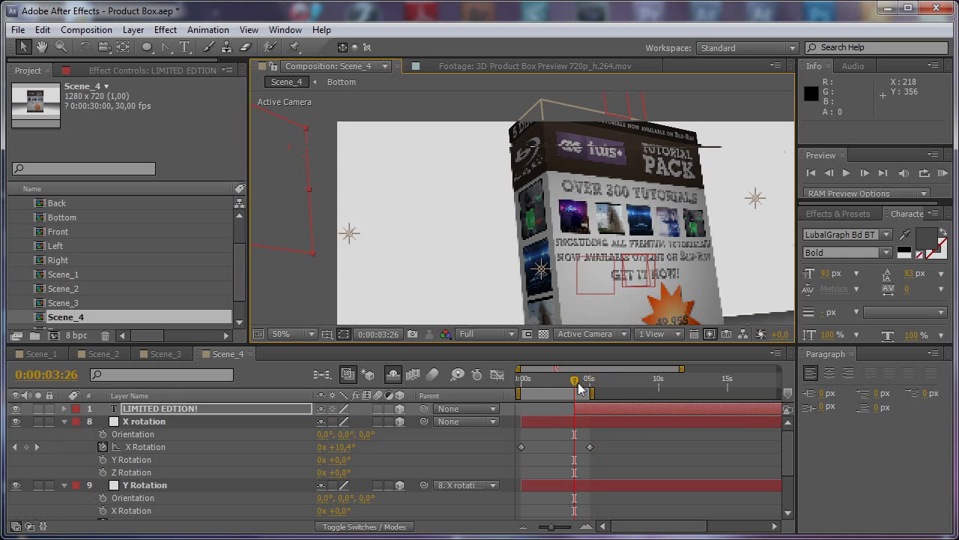
# Step: Set a Position keyframe for the off-frame LIMITED EDTION! text at 0:00:03:26
pyautogui.click(160, 408)
pyautogui.press('p')
pyautogui.click(103, 421)
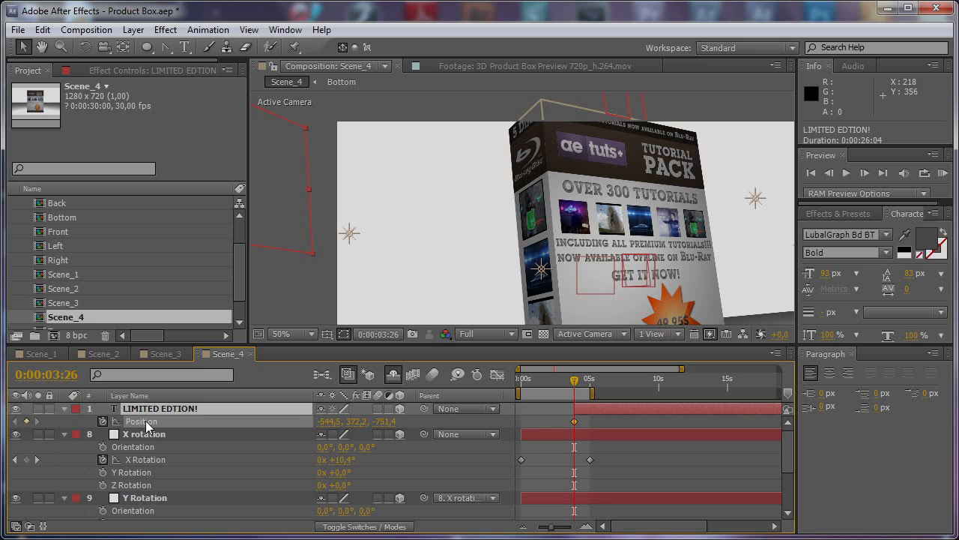
# Step: At 0:00:05:00, move the LIMITED EDTION! text back into the frame beside the box, to Position -35.6, 372.2, -351
pyautogui.moveTo(575, 380); pyautogui.dragTo(592, 384)
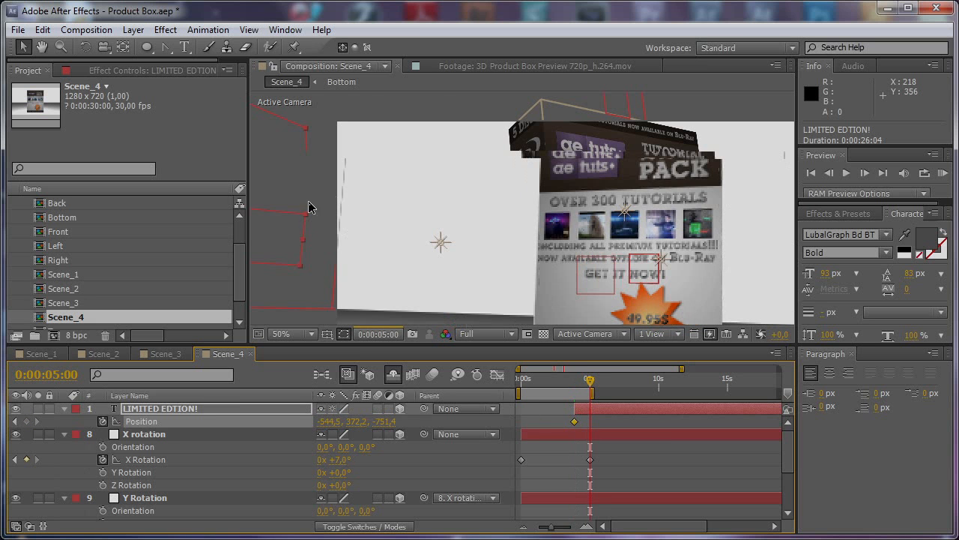
pyautogui.press(',')
pyautogui.press(',')
pyautogui.moveTo(332, 218)
pyautogui.mouseDown()
pyautogui.moveTo(374, 220)
pyautogui.moveTo(347, 221)
pyautogui.mouseUp()
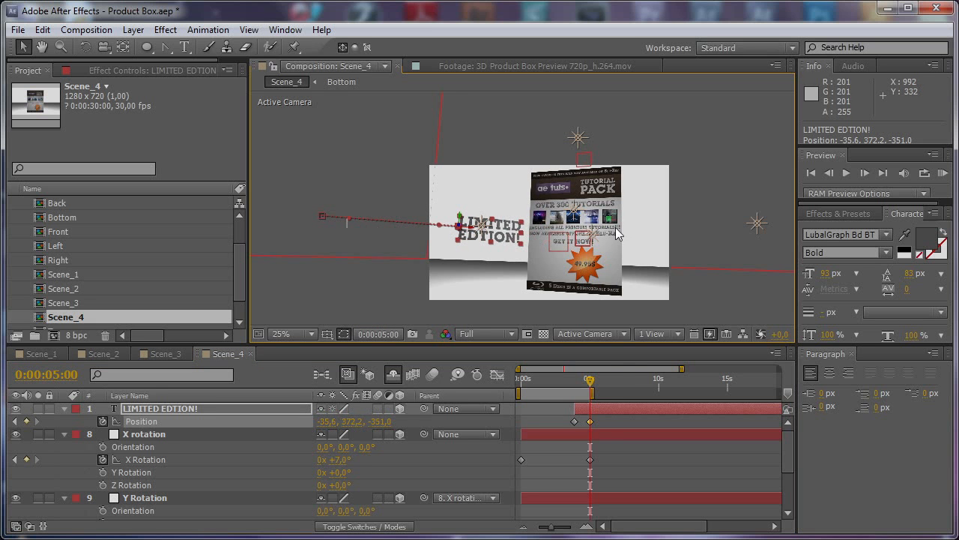
# Step: End Scene_4's work area at 0:00:06:01 and trim the composition to the work area
pyautogui.click(605, 380)
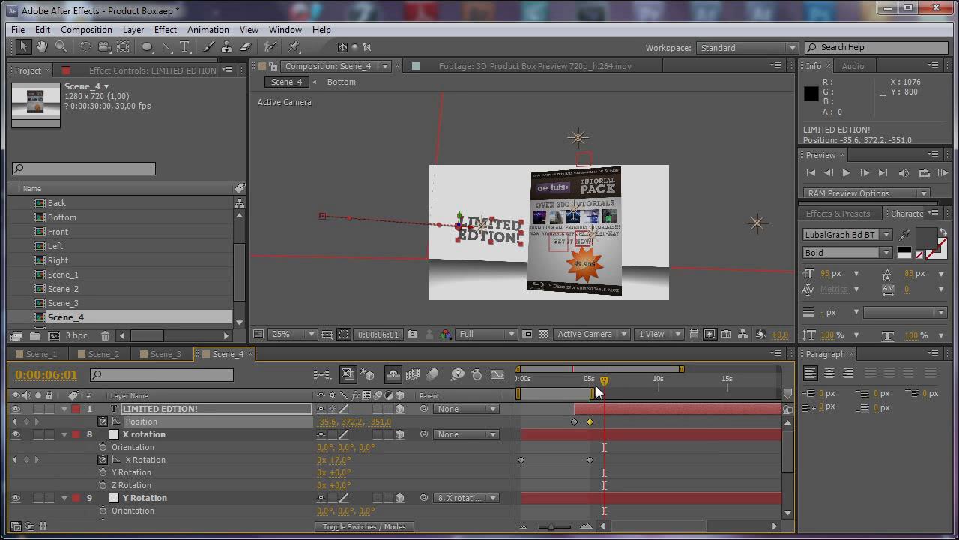
pyautogui.rightClick(598, 391)
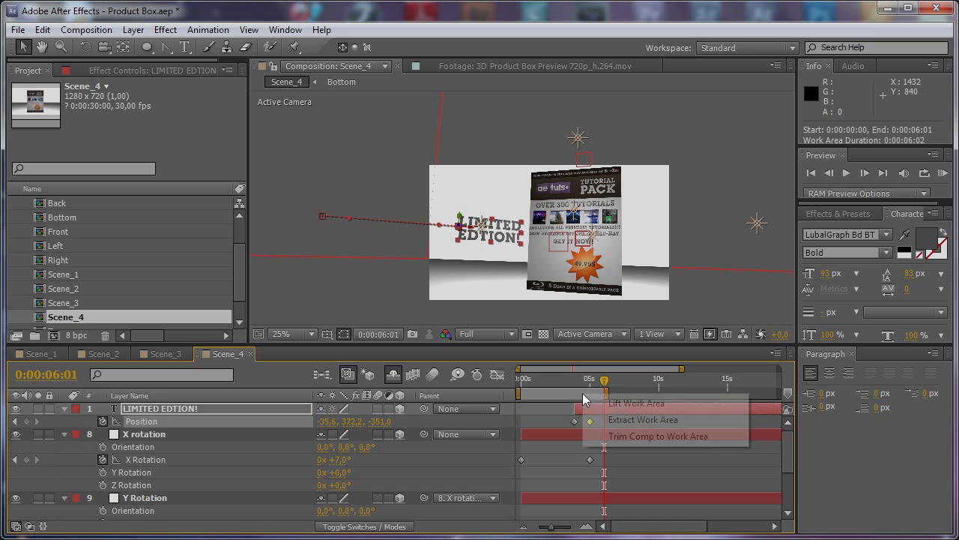
pyautogui.click(609, 434)
# Step: Enable motion blur for Scene_4 and the LIMITED EDTION! layer, and check the text's move up to 0:00:05:05
pyautogui.press('.')
pyautogui.press('.')
pyautogui.moveTo(777, 381); pyautogui.dragTo(667, 394)
pyautogui.click(433, 373)
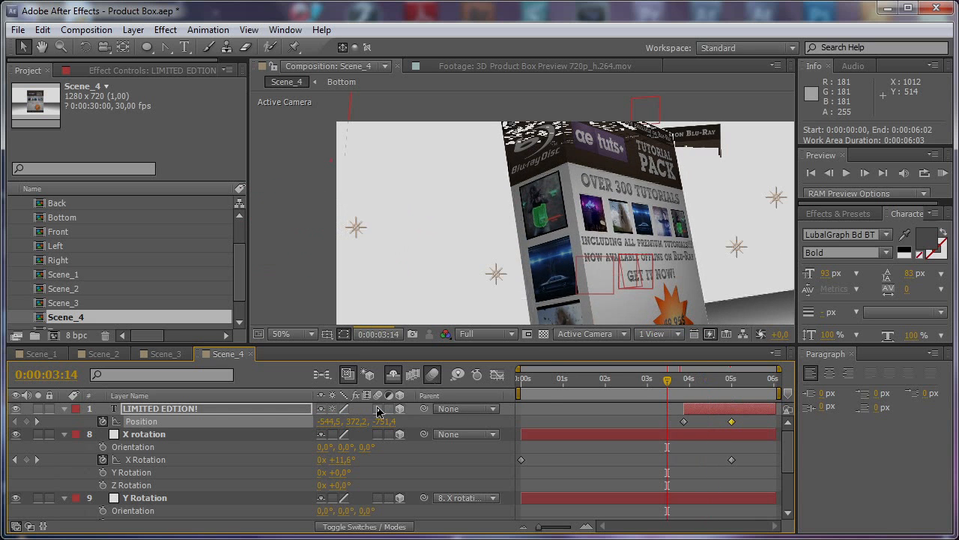
pyautogui.click(690, 384)
pyautogui.moveTo(690, 385); pyautogui.dragTo(740, 382)
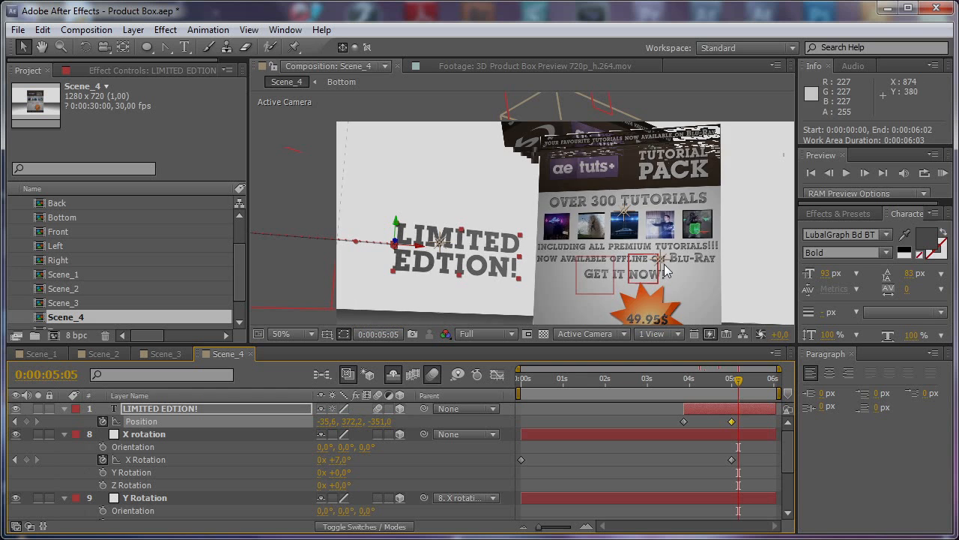
# Step: Reveal Scene_4's hidden shy layers and turn on Casts Shadows for the box side layers
pyautogui.scroll(-2, 661, 270)
pyautogui.press('`')
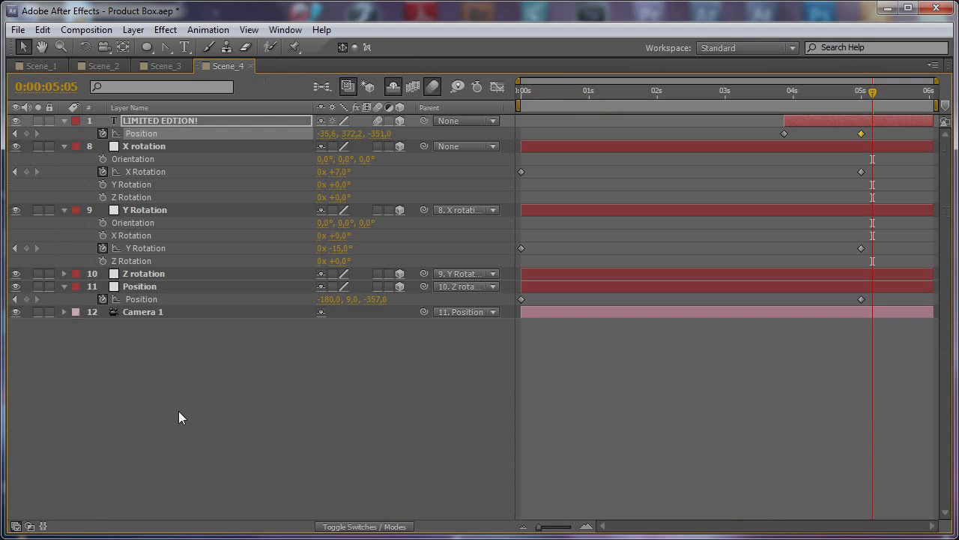
pyautogui.click(388, 89)
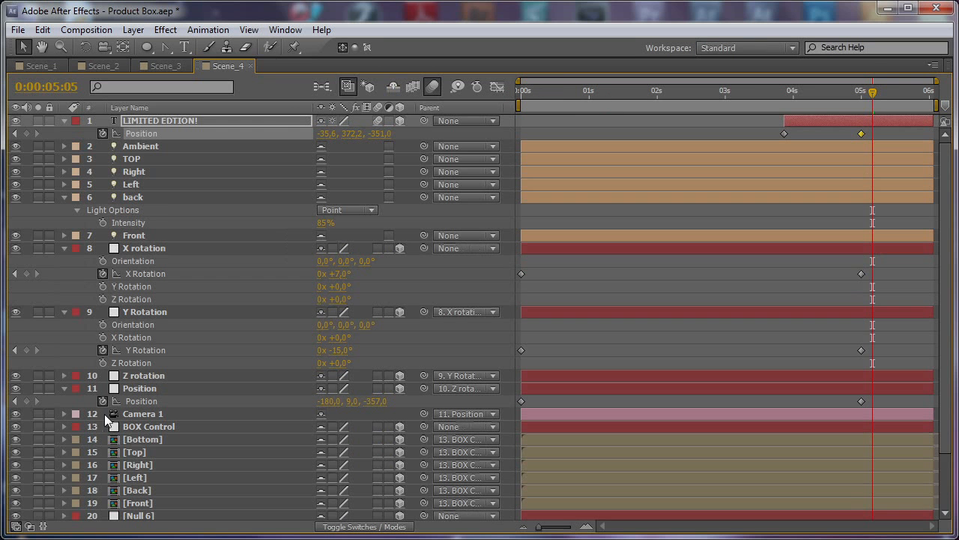
pyautogui.click(131, 442)
pyautogui.press('a')
pyautogui.press('a')
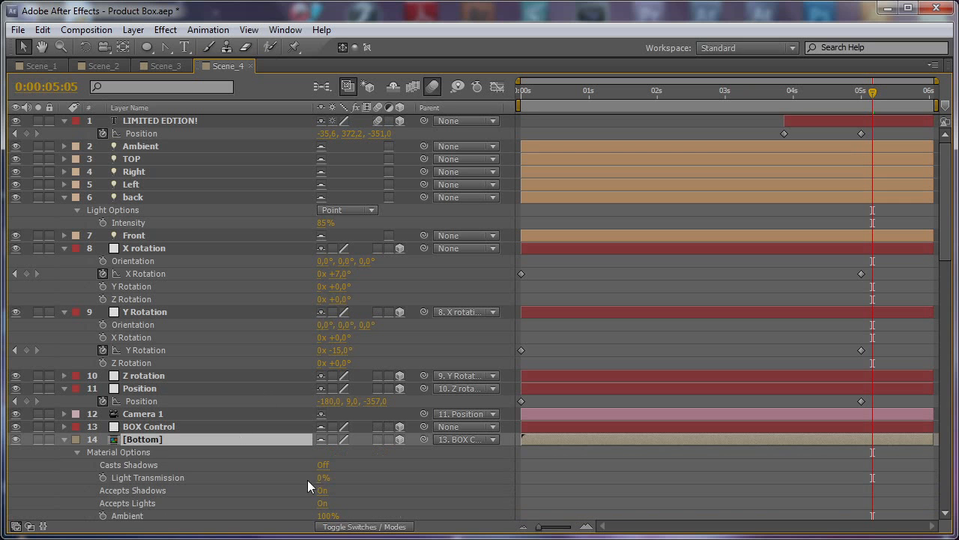
pyautogui.click(429, 469)
# Step: In Scene_3, turn on Casts Shadows for the box layers from Bottom to Front
pyautogui.click(177, 65)
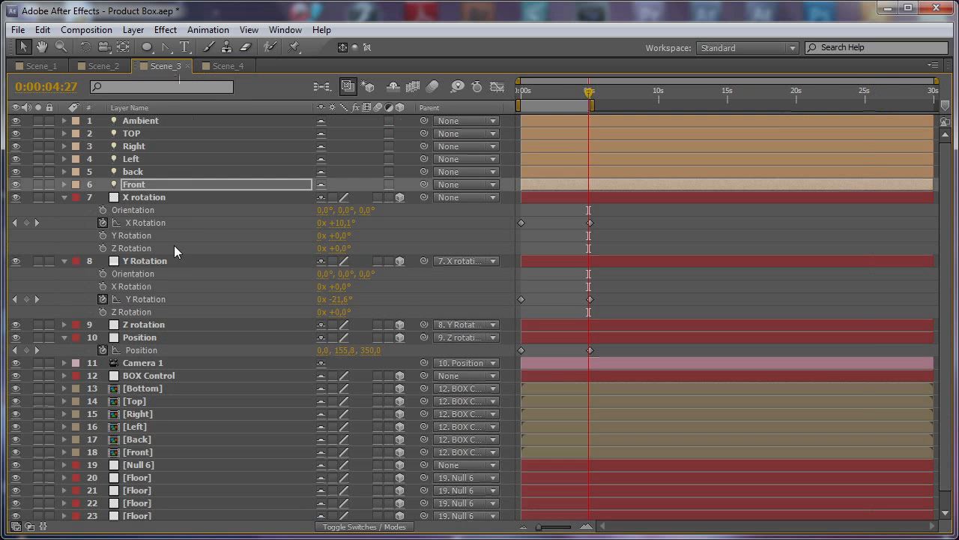
pyautogui.click(144, 387)
pyautogui.keyDown('shift'); pyautogui.click(151, 452); pyautogui.keyUp('shift')
pyautogui.press('a')
pyautogui.press('a')
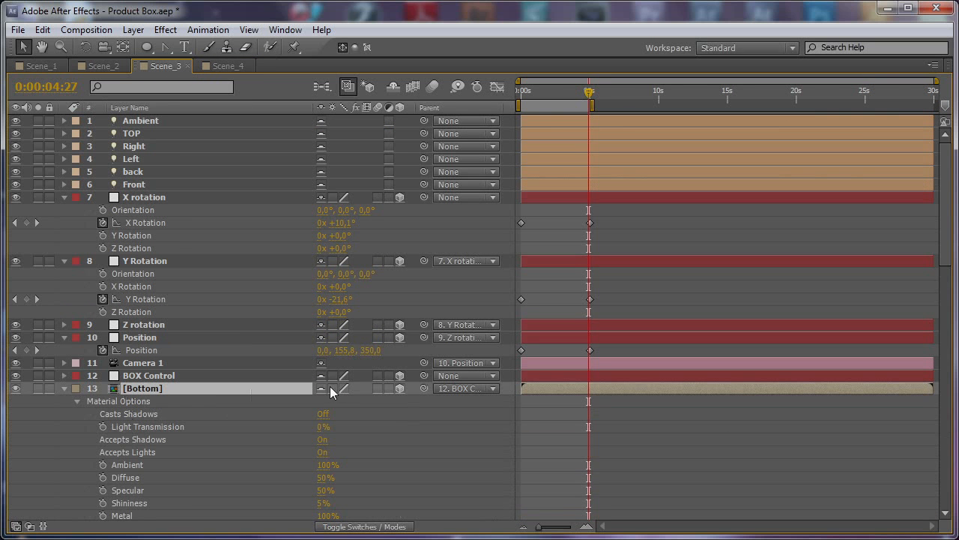
pyautogui.click(322, 414)
# Step: In Scene_2, collapse the expanded layers and turn on Casts Shadows for the box layers from Bottom to Front
pyautogui.click(103, 65)
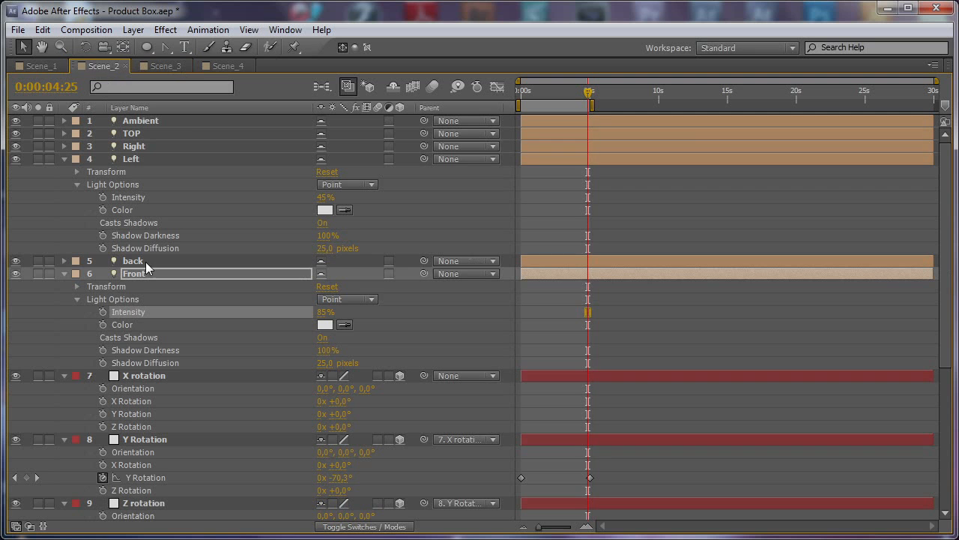
pyautogui.hotkey('ctrl', 'a')
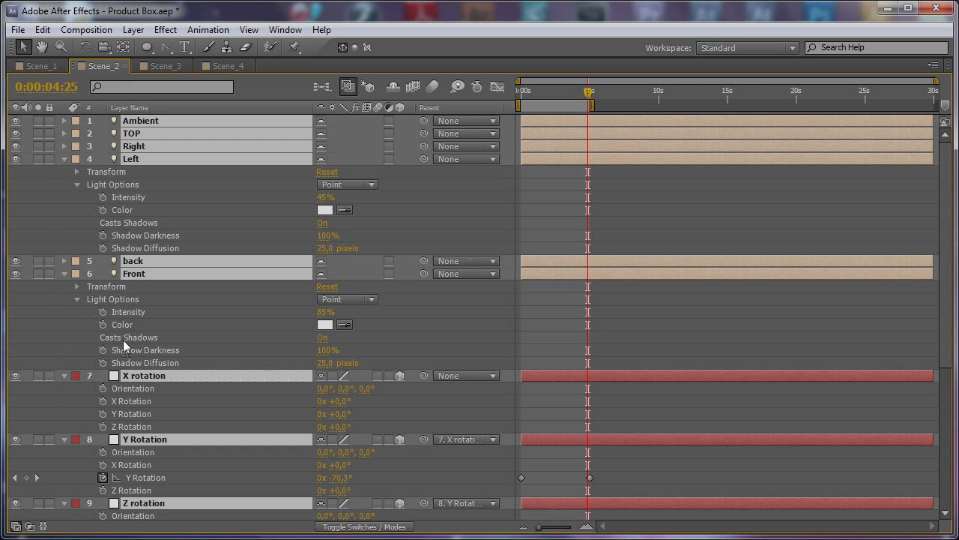
pyautogui.hotkey('ctrl', '`')
pyautogui.click(165, 450)
pyautogui.click(147, 338)
pyautogui.keyDown('shift'); pyautogui.click(155, 278); pyautogui.keyUp('shift')
pyautogui.press('a')
pyautogui.press('a')
pyautogui.press('a')
pyautogui.click(323, 232)
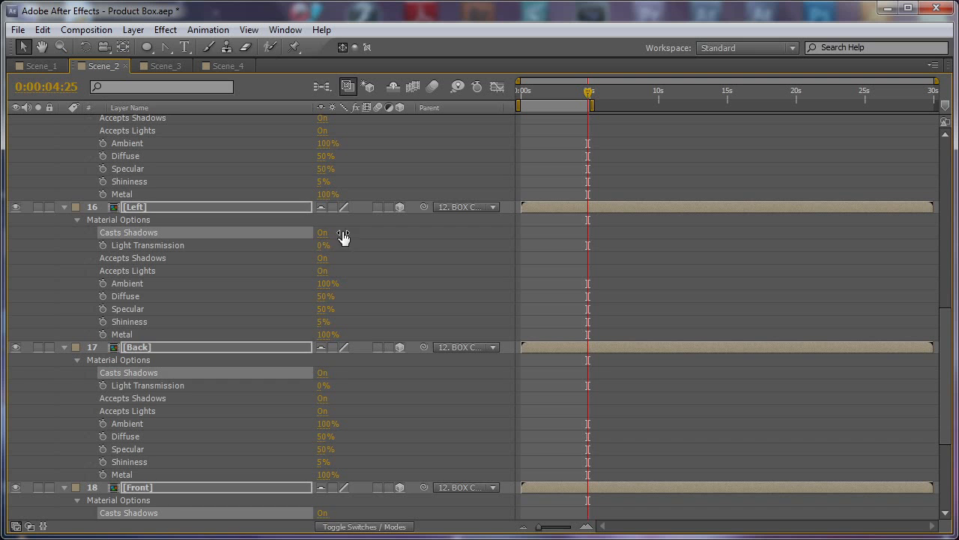
# Step: In Scene_1, turn on Casts Shadows for the box layers from Bottom to Front
pyautogui.click(37, 67)
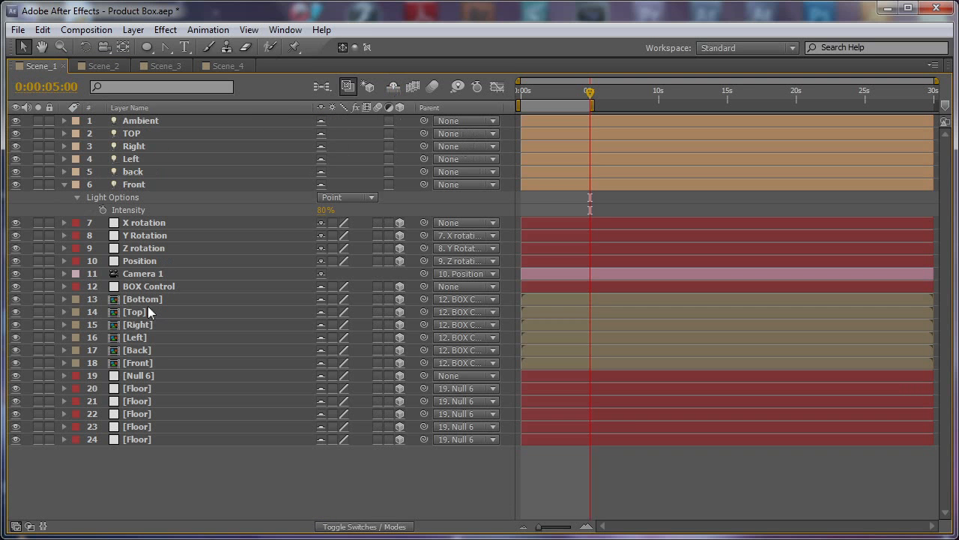
pyautogui.click(146, 299)
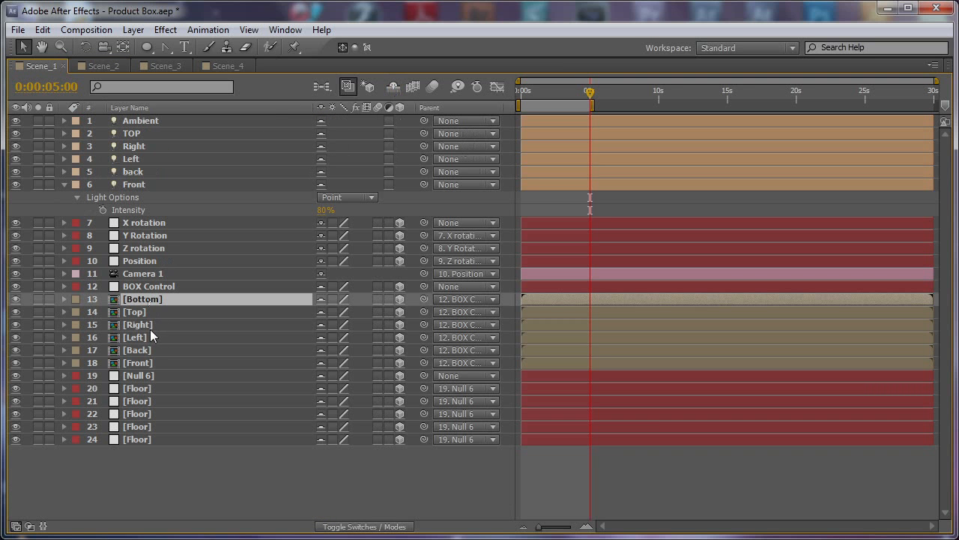
pyautogui.keyDown('shift'); pyautogui.click(145, 379); pyautogui.keyUp('shift')
pyautogui.keyDown('shift'); pyautogui.click(149, 363); pyautogui.keyUp('shift')
pyautogui.press('a')
pyautogui.press('a')
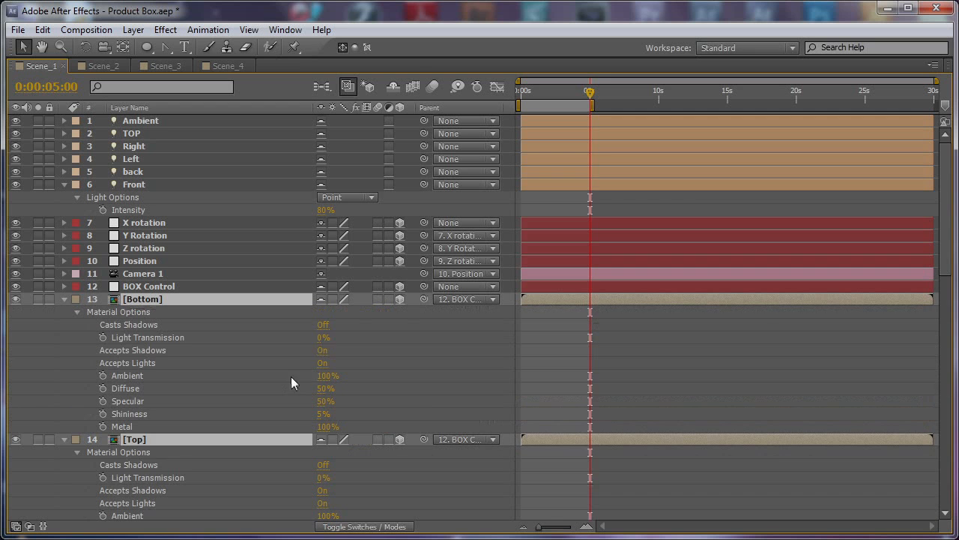
pyautogui.click(323, 325)
# Step: Create a 1280 x 720 composition named `Final cOMP at 30 fps with a duration of 0:00:30:00
pyautogui.press('`')
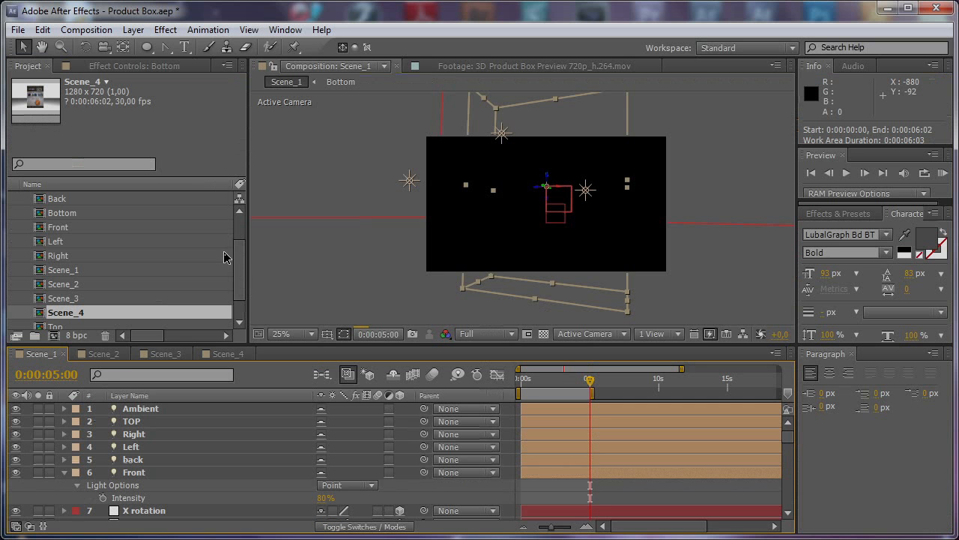
pyautogui.hotkey('ctrl', 'k')
pyautogui.write('`Final cOMP')
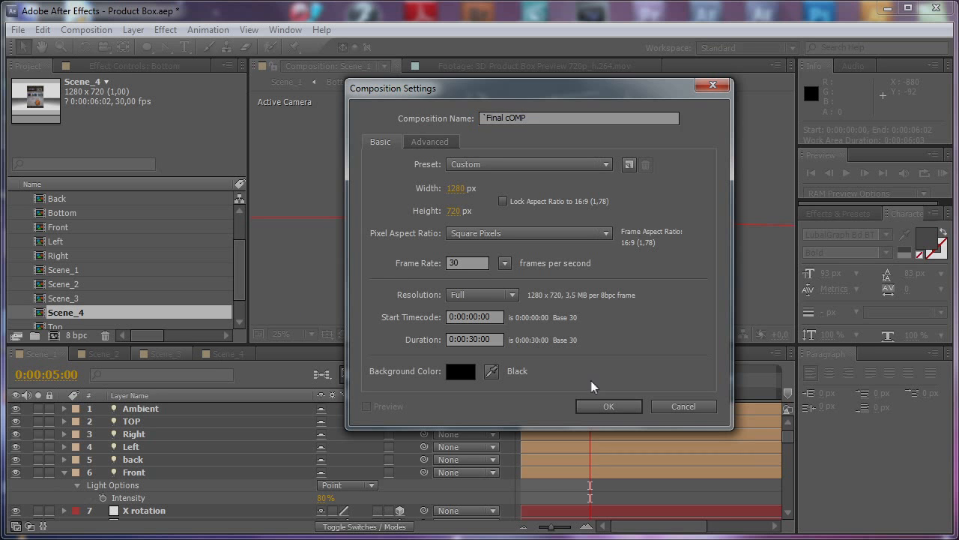
pyautogui.click(607, 405)
# Step: Add Scene_1, Scene_2, Scene_3 and Scene_4 as layers of the final composition in that order
pyautogui.click(86, 269)
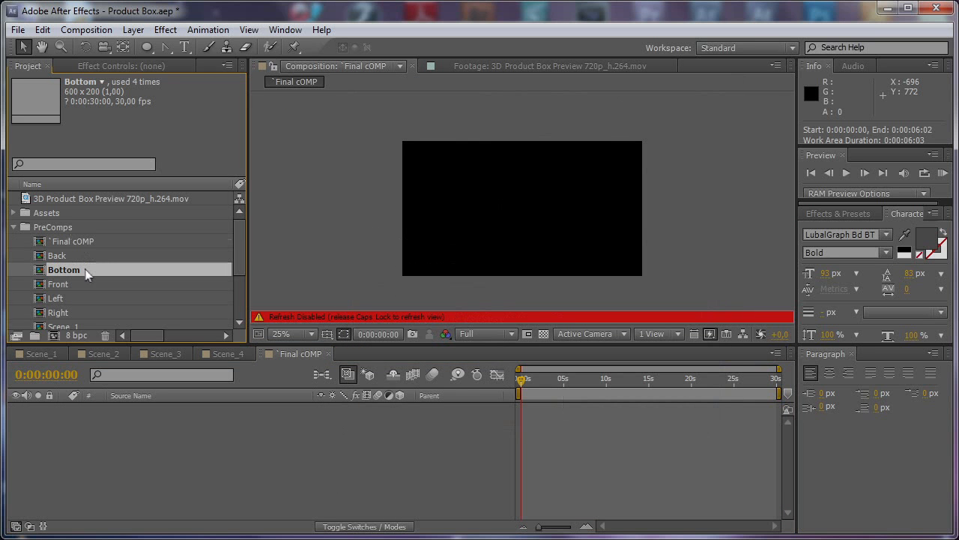
pyautogui.scroll(-3, 71, 266)
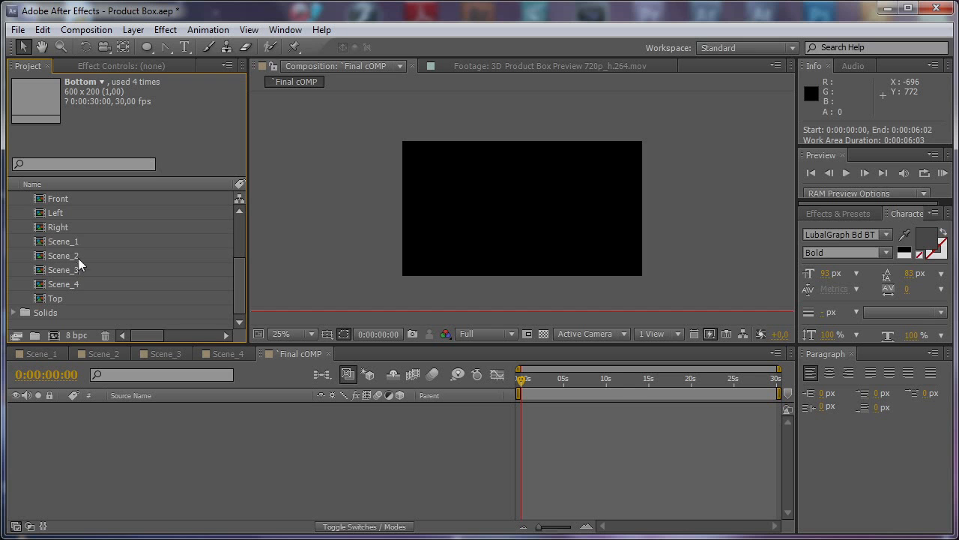
pyautogui.click(74, 241)
pyautogui.keyDown('shift'); pyautogui.click(78, 284); pyautogui.keyUp('shift')
pyautogui.moveTo(85, 239); pyautogui.dragTo(192, 426)
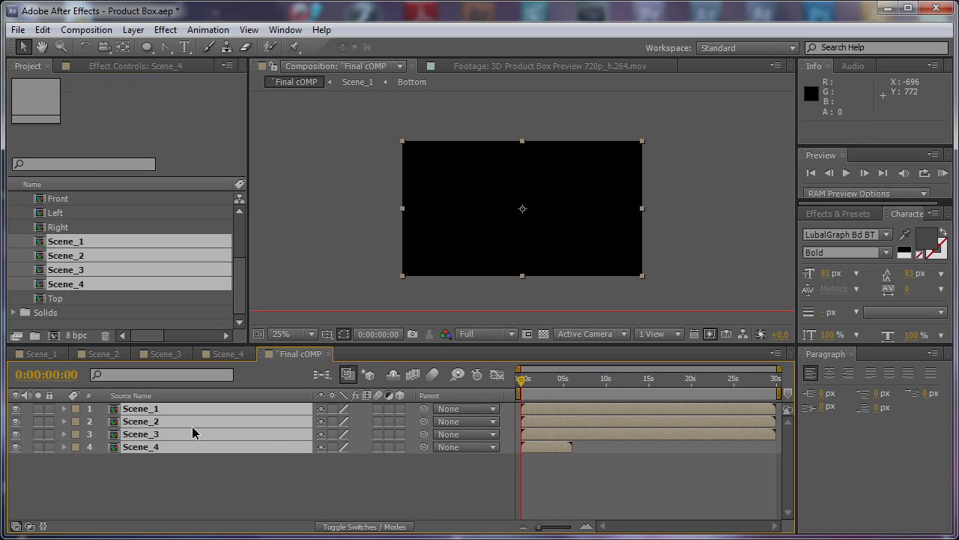
# Step: Trim the ends of the Scene_1, Scene_2 and Scene_3 layers to 0:00:05:00
pyautogui.click(566, 381)
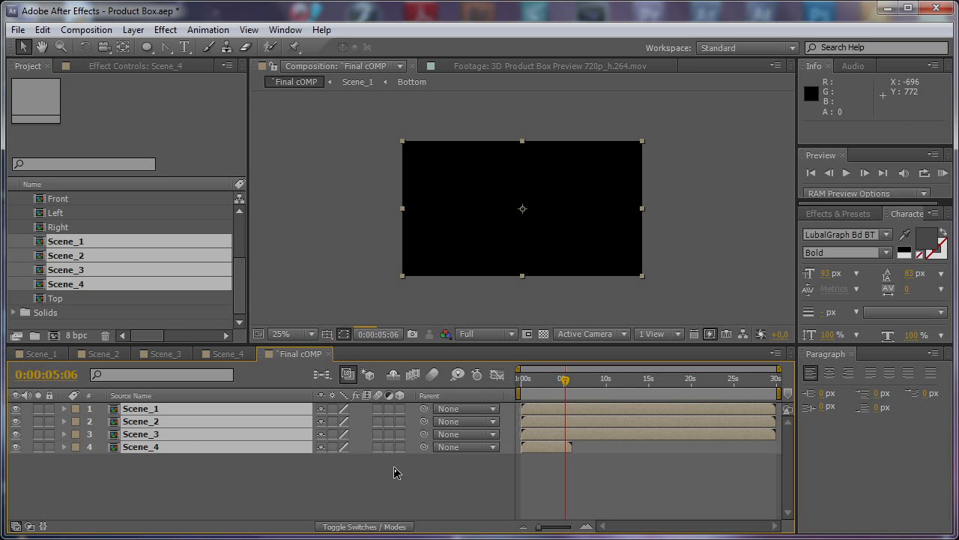
pyautogui.press('pageup')
pyautogui.press('pageup')
pyautogui.press('pageup')
pyautogui.press('pageup')
pyautogui.press('pageup')
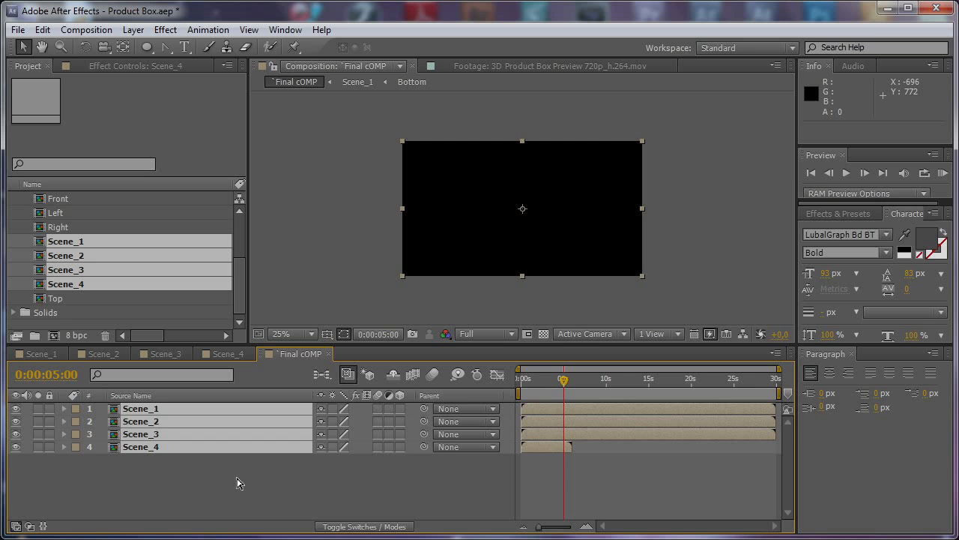
pyautogui.click(240, 476)
pyautogui.click(173, 434)
pyautogui.hotkey('ctrl', 'shift', 'Up')
pyautogui.hotkey('ctrl', 'shift', 'Up')
pyautogui.hotkey('alt', ']')
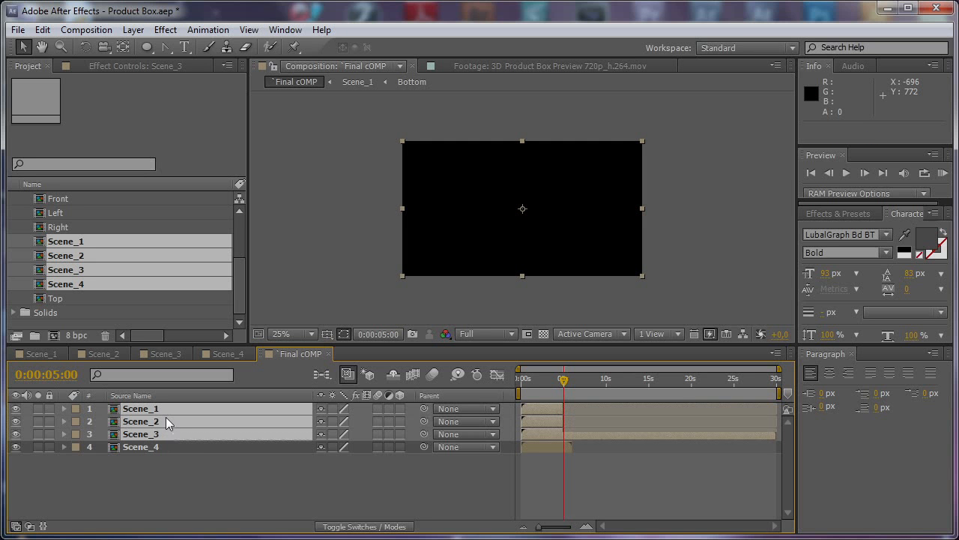
# Step: Sequence the four scene layers with a 0:00:00:15 overlap and the Cross Dissolve Front and Back Layers transition
pyautogui.moveTo(293, 487); pyautogui.dragTo(217, 400)
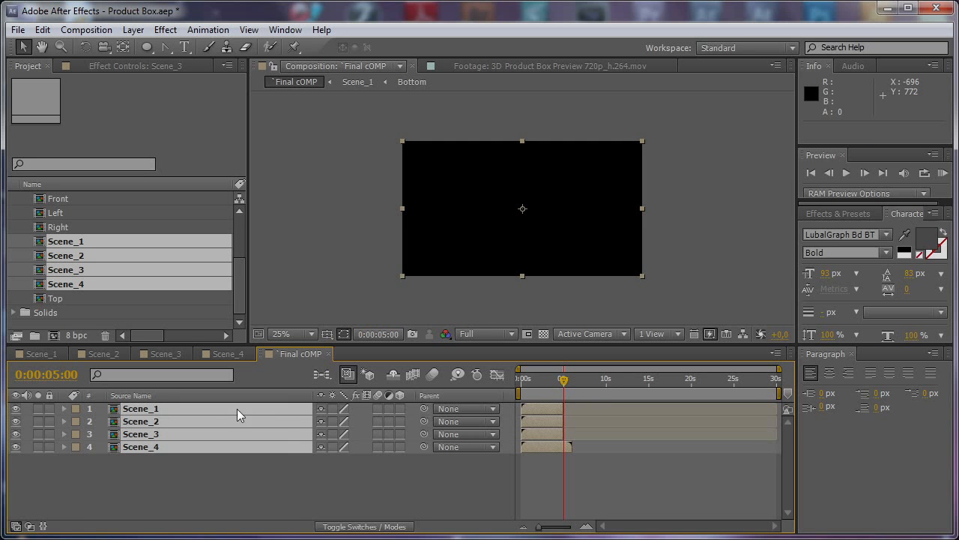
pyautogui.rightClick(237, 414)
pyautogui.click(420, 535)
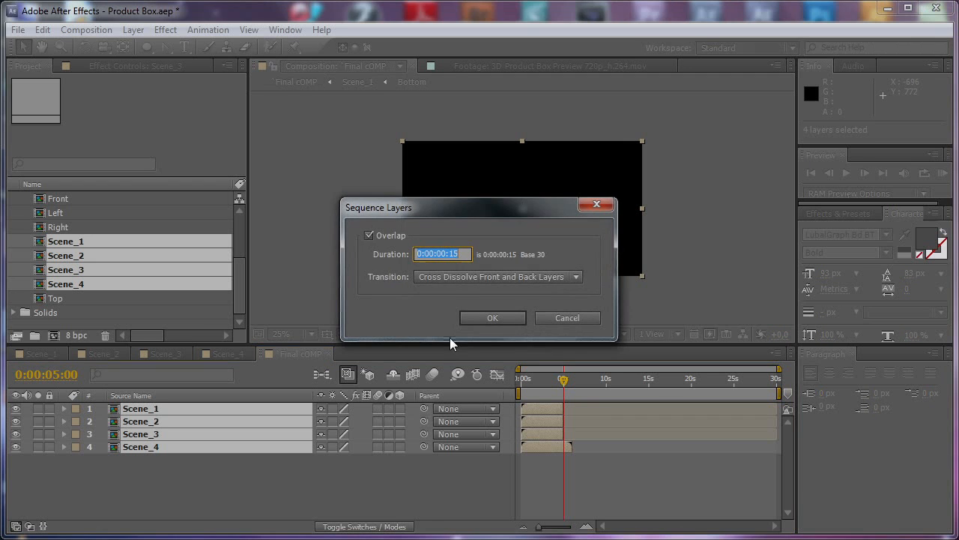
pyautogui.click(492, 318)
pyautogui.click(604, 480)
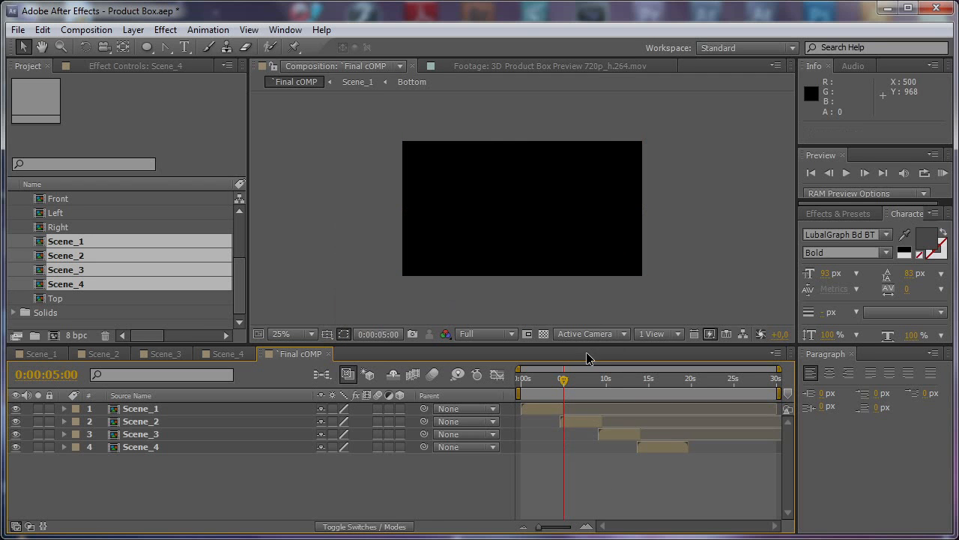
# Step: End the final composition's work area at 0:00:19:19, at the end of Scene_4, and inspect that frame enlarged at 50%
pyautogui.moveTo(569, 384); pyautogui.dragTo(688, 385)
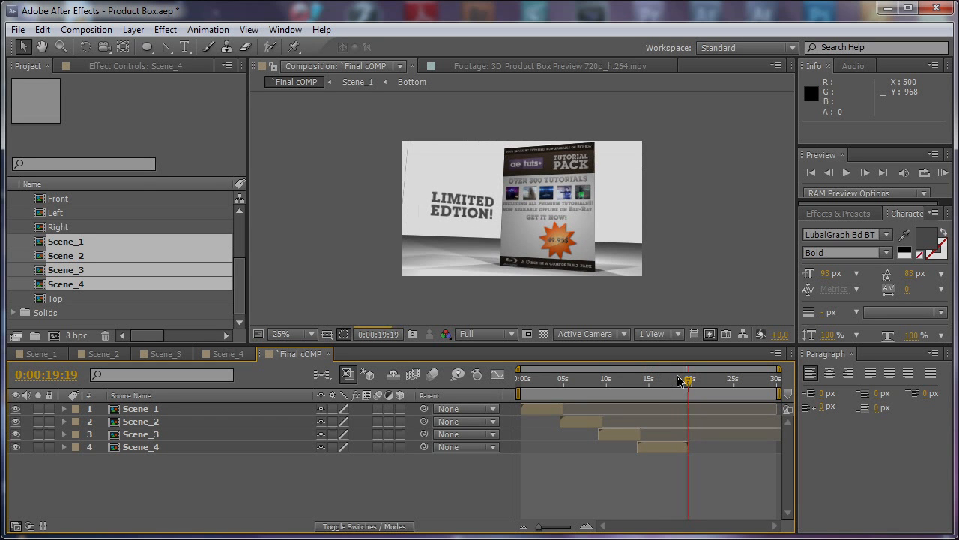
pyautogui.press('n')
pyautogui.press('`')
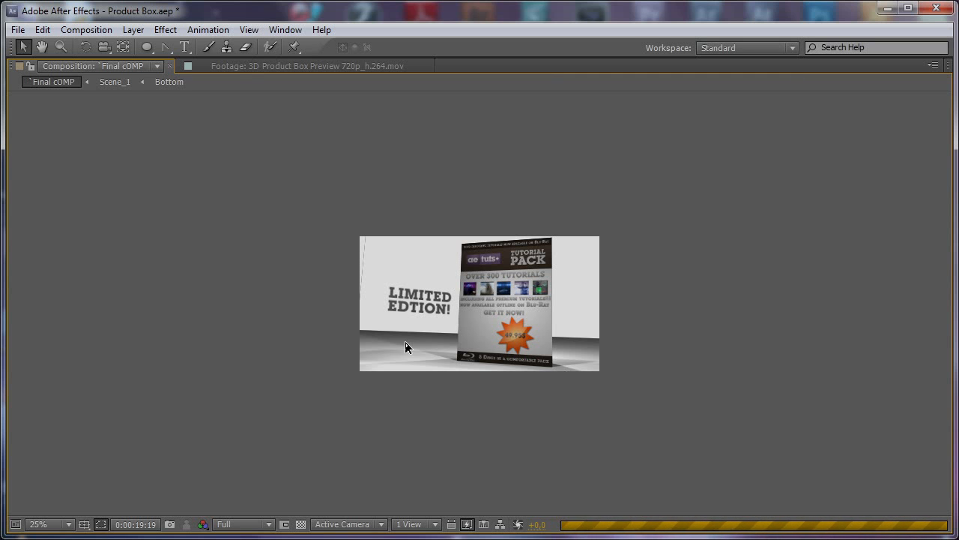
pyautogui.press('.')
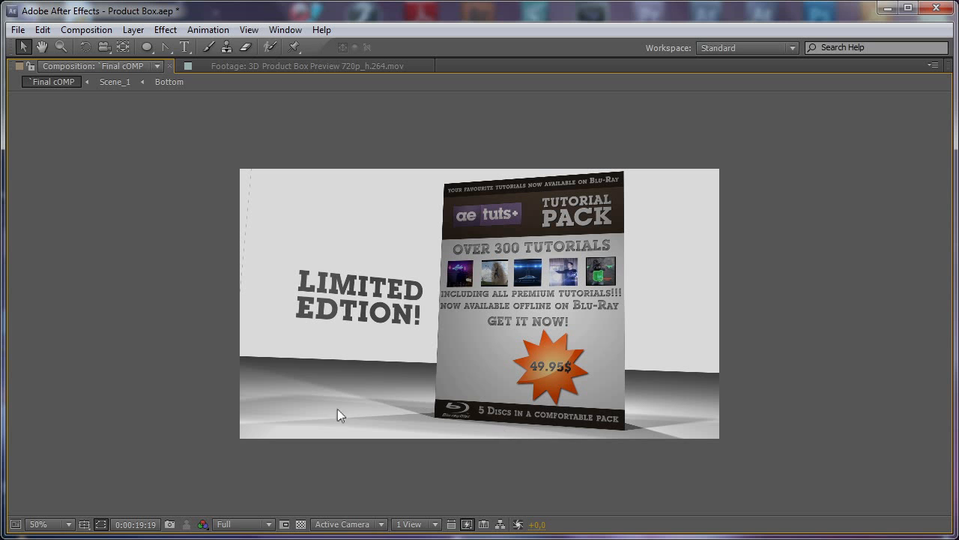
pyautogui.press('`')
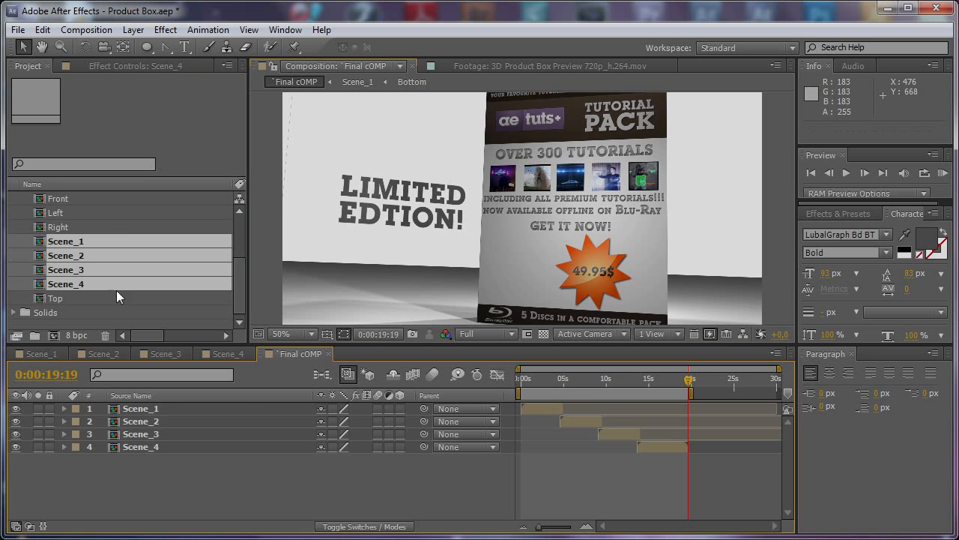
# Step: Collapse the PreComps folder and save the Product Box.aep project
pyautogui.click(116, 324)
pyautogui.scroll(3, 41, 236)
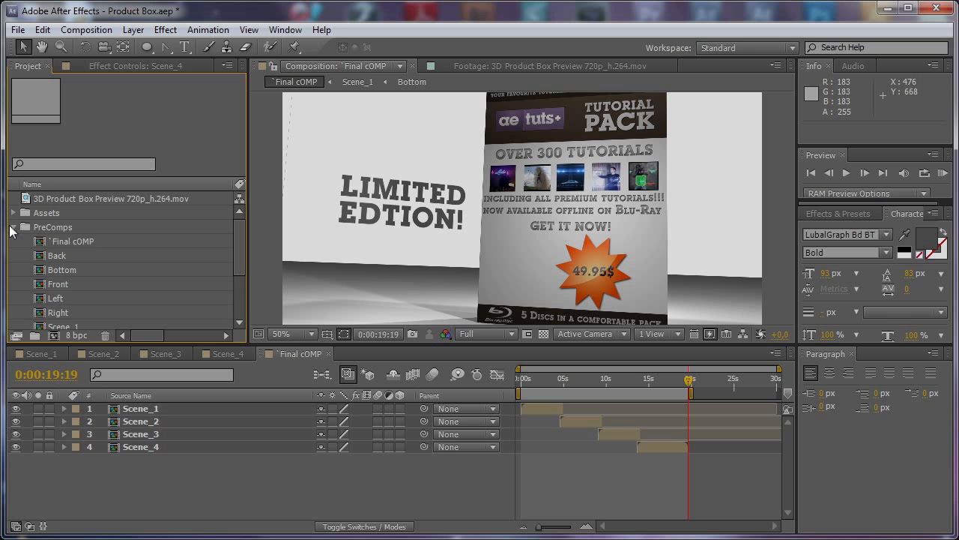
pyautogui.click(12, 228)
pyautogui.click(18, 30)
pyautogui.click(37, 139)
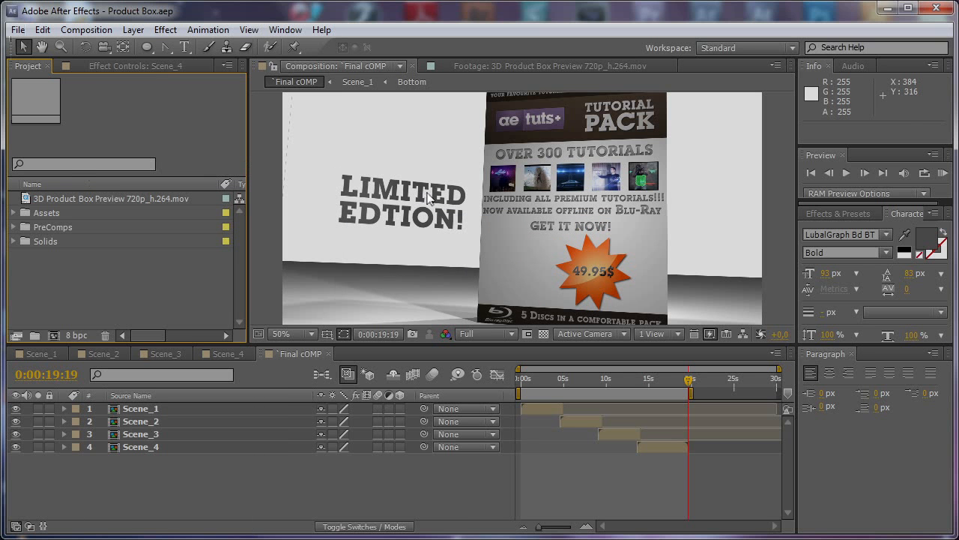
pyautogui.click(461, 487)
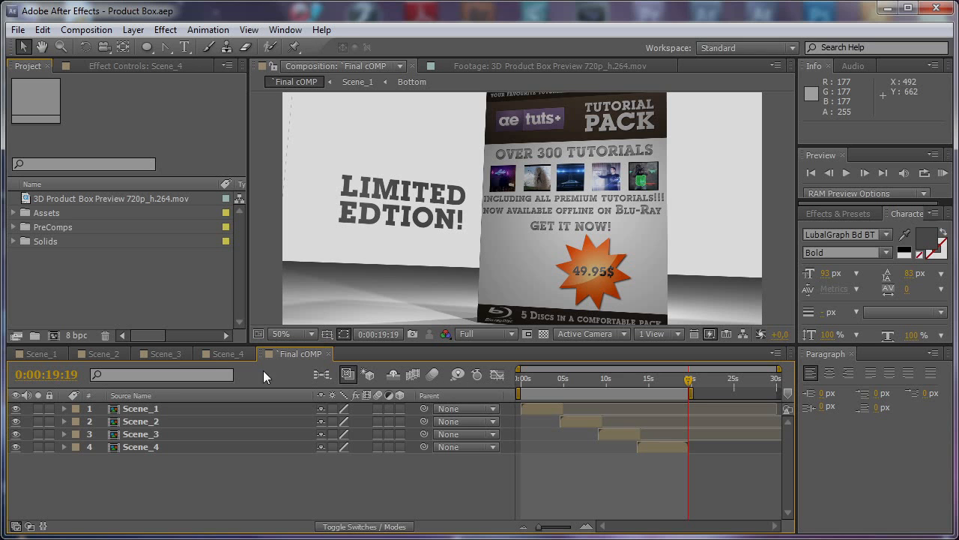